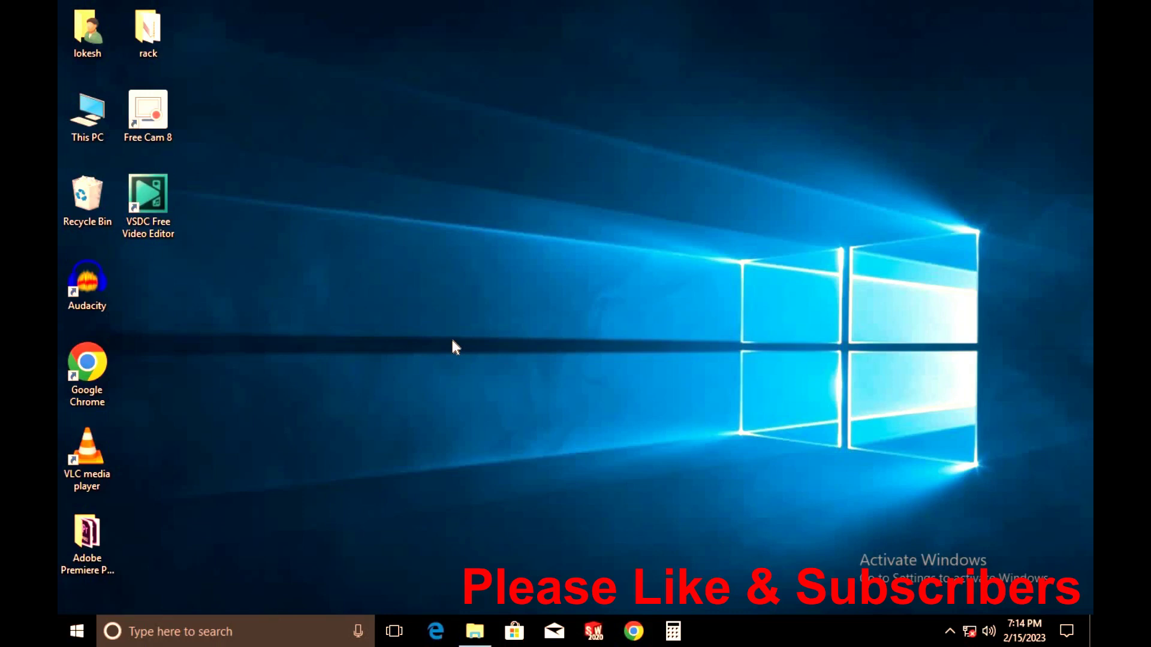
# Launch SOLIDWORKS 2020 from the taskbar and wait for its Welcome window
pyautogui.click(611, 623)
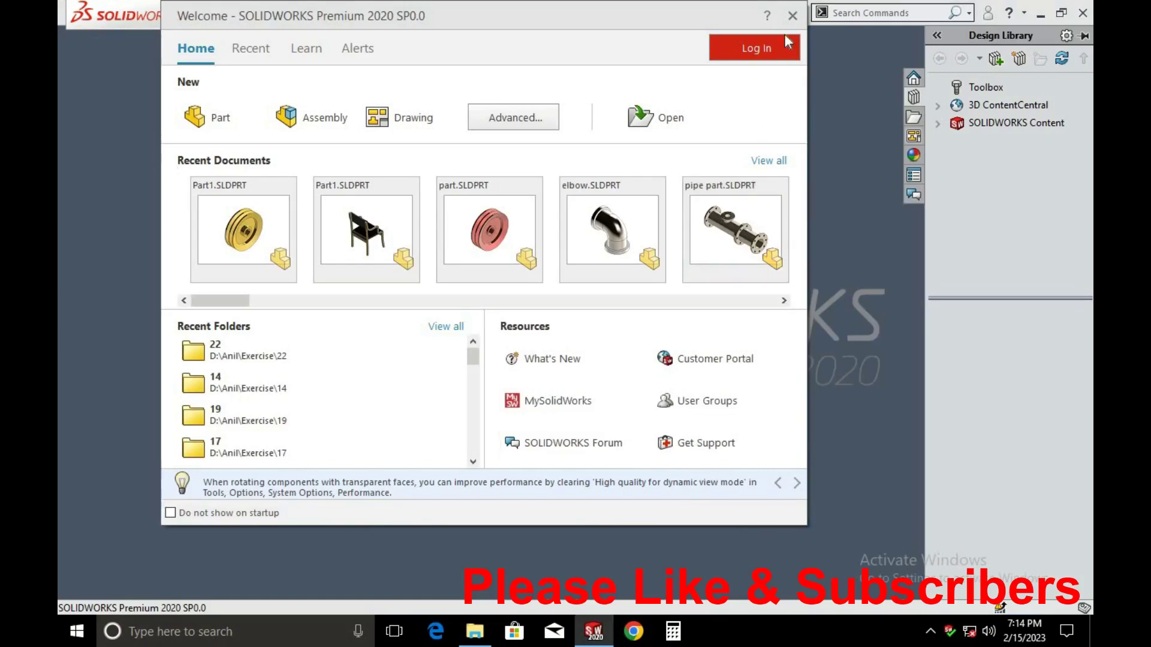
# Close the Welcome window and create a new part, Part1, from the Part template
pyautogui.click(791, 16)
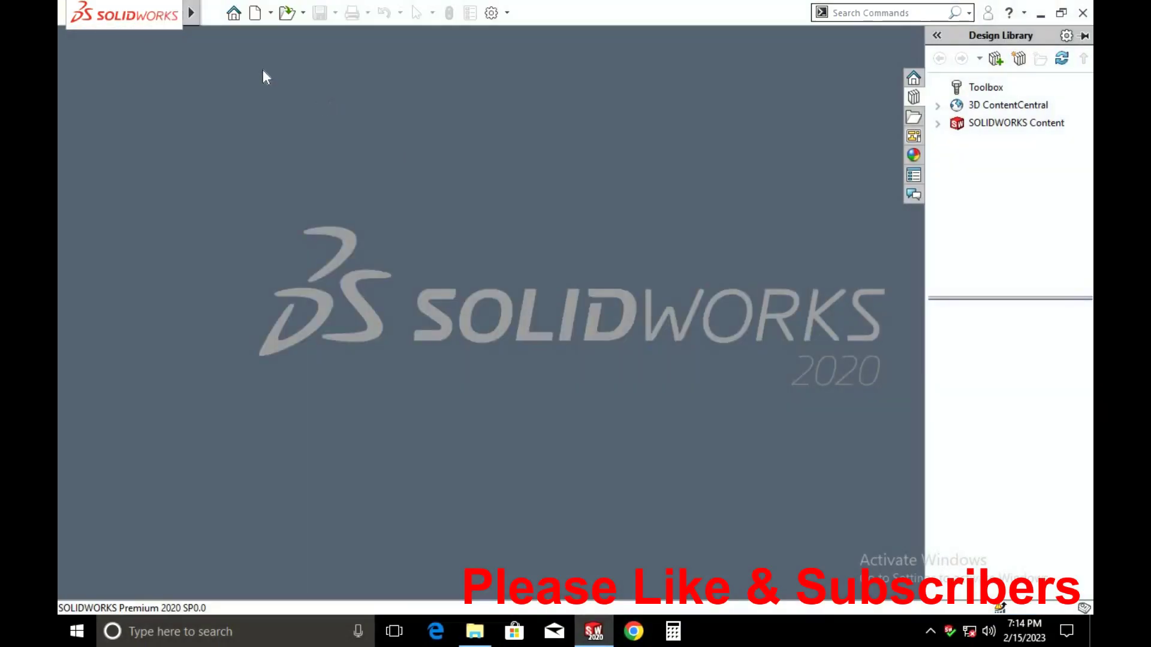
pyautogui.click(253, 19)
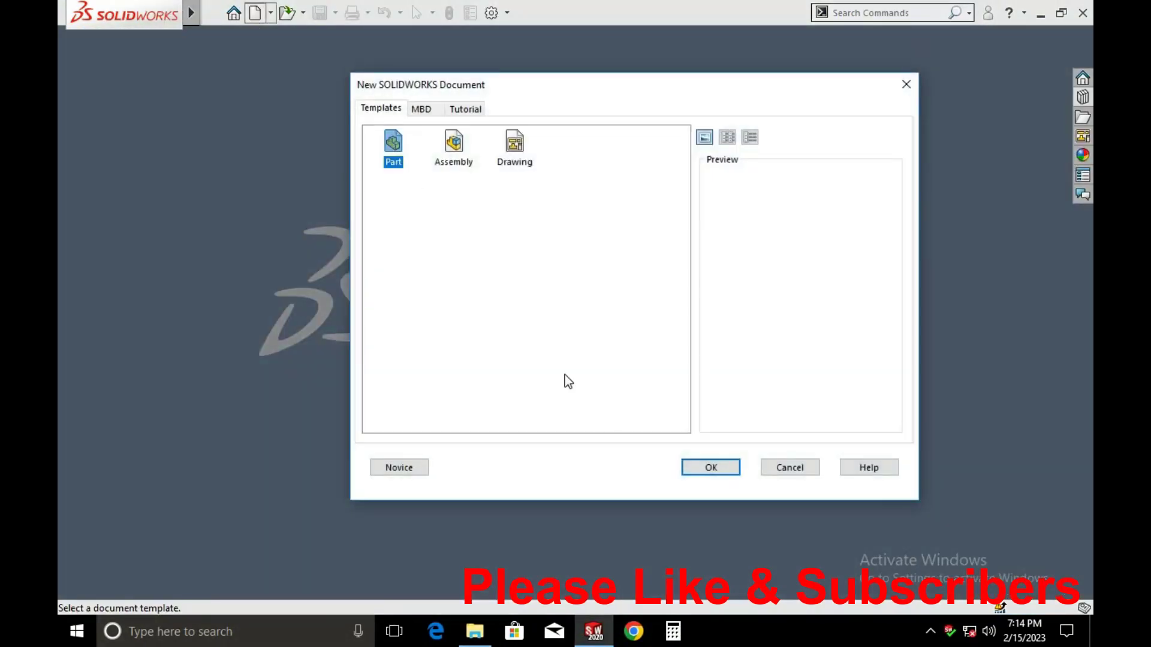
pyautogui.click(689, 471)
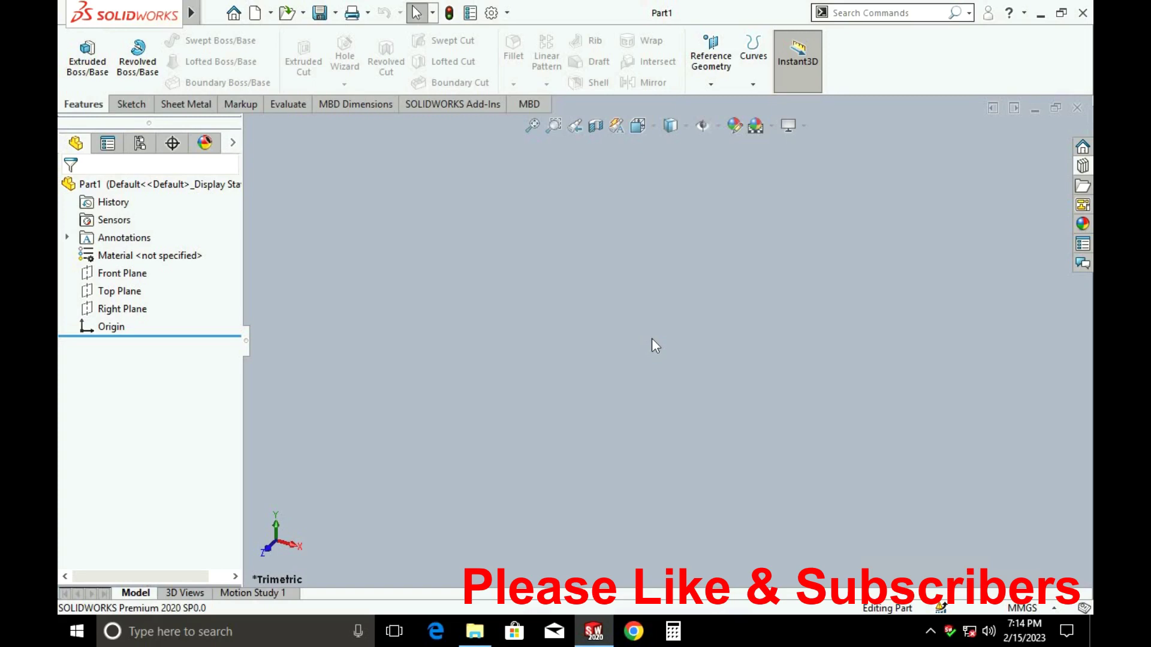
# On the Top Plane, draw a center rectangle at the origin, 63 mm tall by 100 mm wide
pyautogui.click(117, 291)
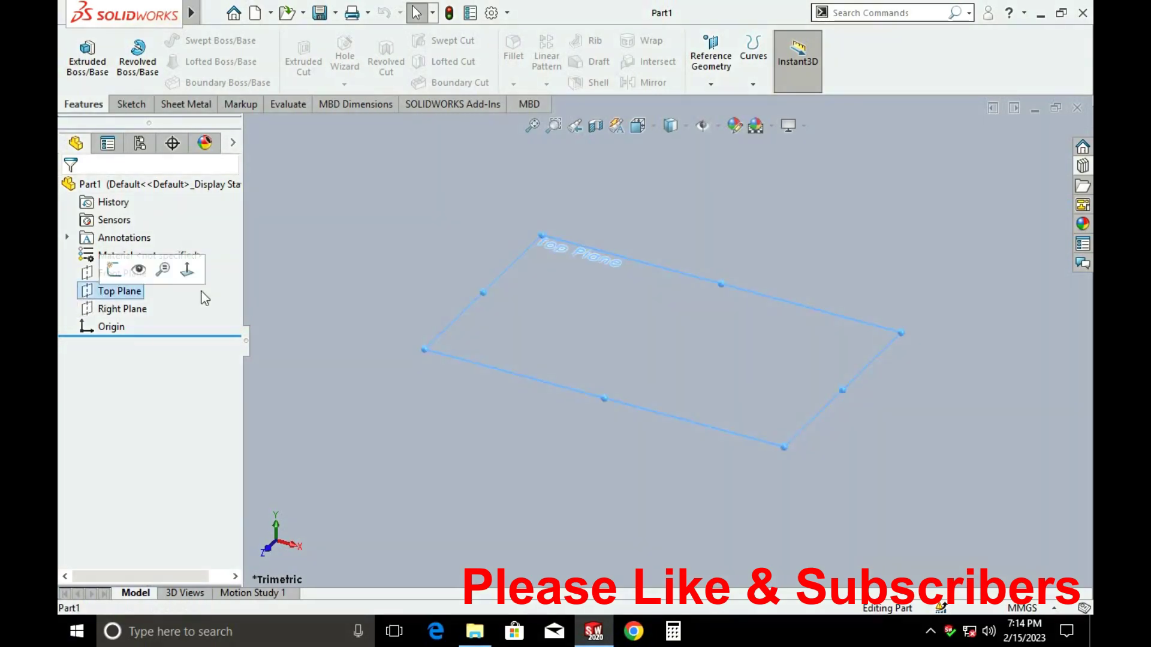
pyautogui.click(190, 275)
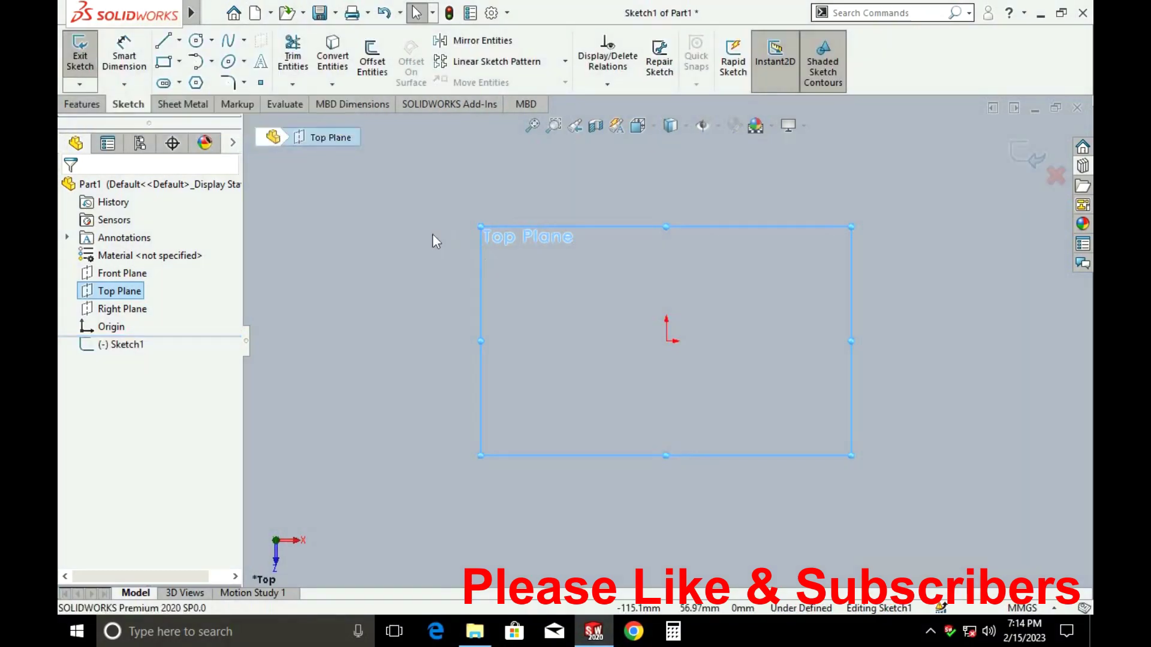
pyautogui.click(179, 61)
pyautogui.click(198, 102)
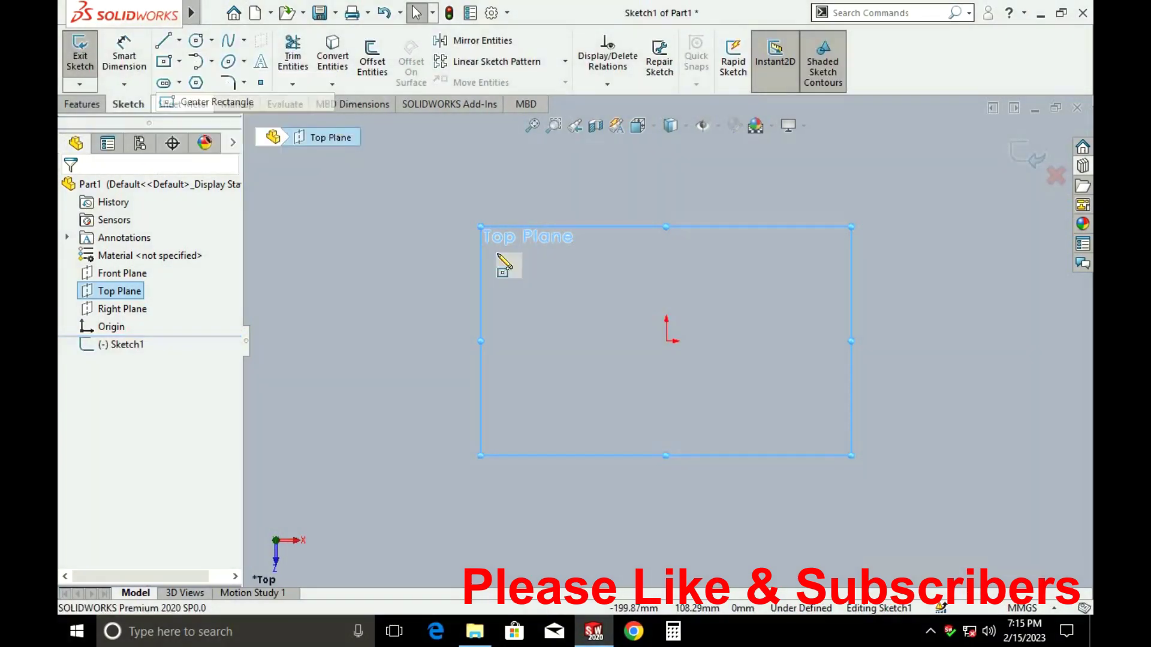
pyautogui.click(666, 341)
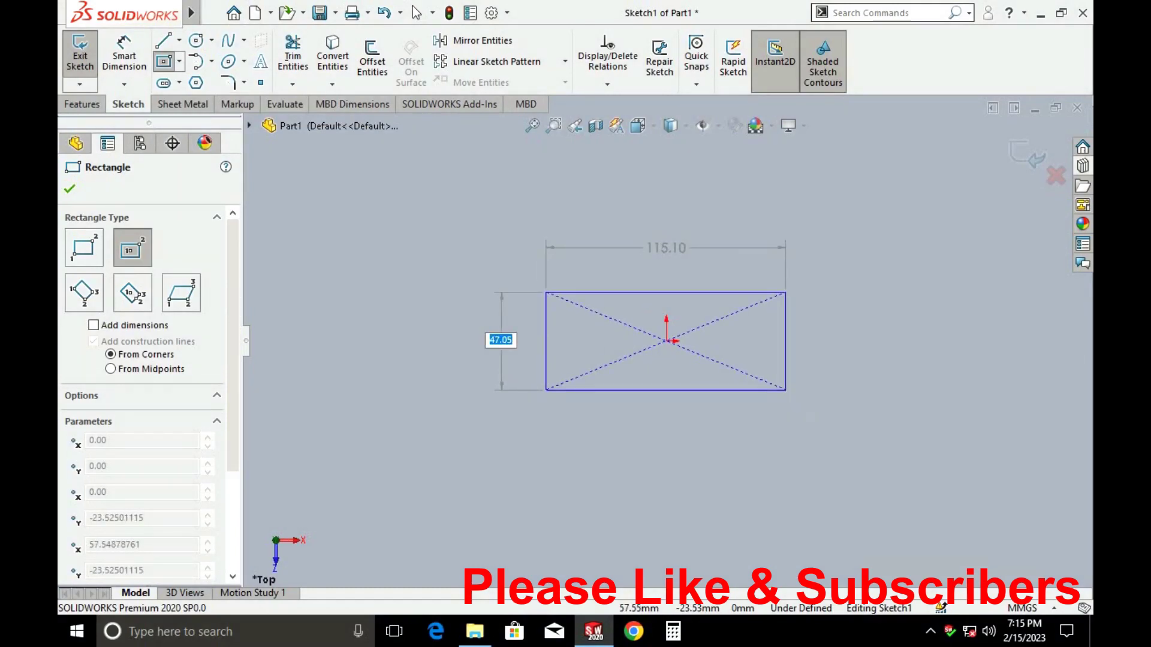
pyautogui.write('63')
pyautogui.press('Tab')
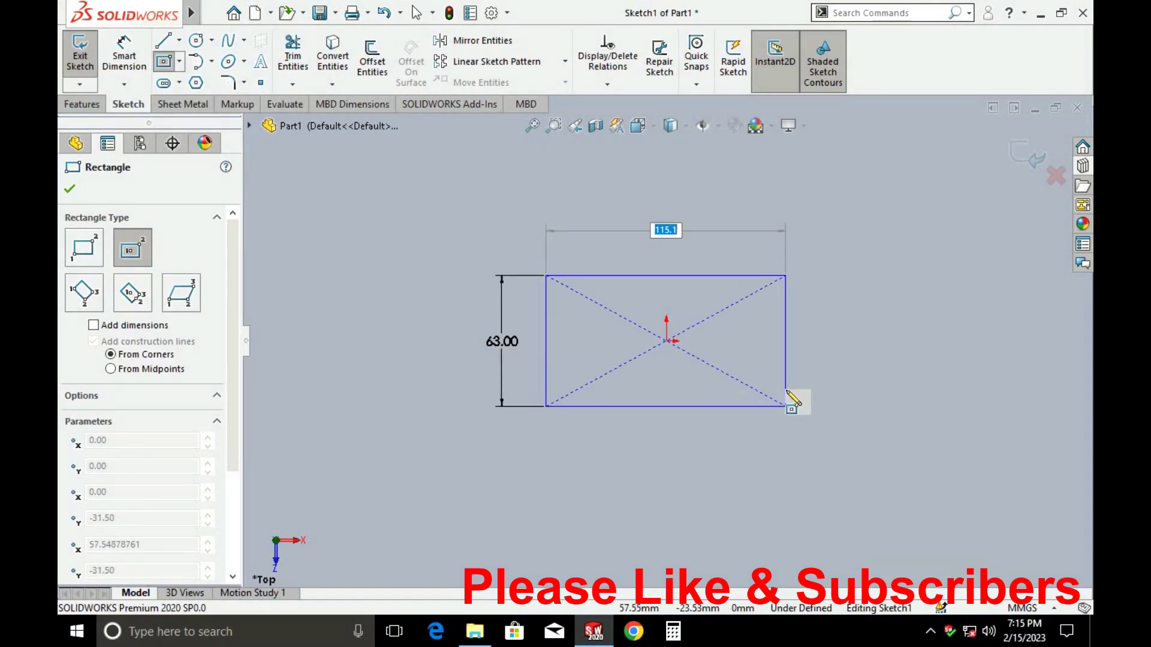
pyautogui.write('100')
pyautogui.press('Return')
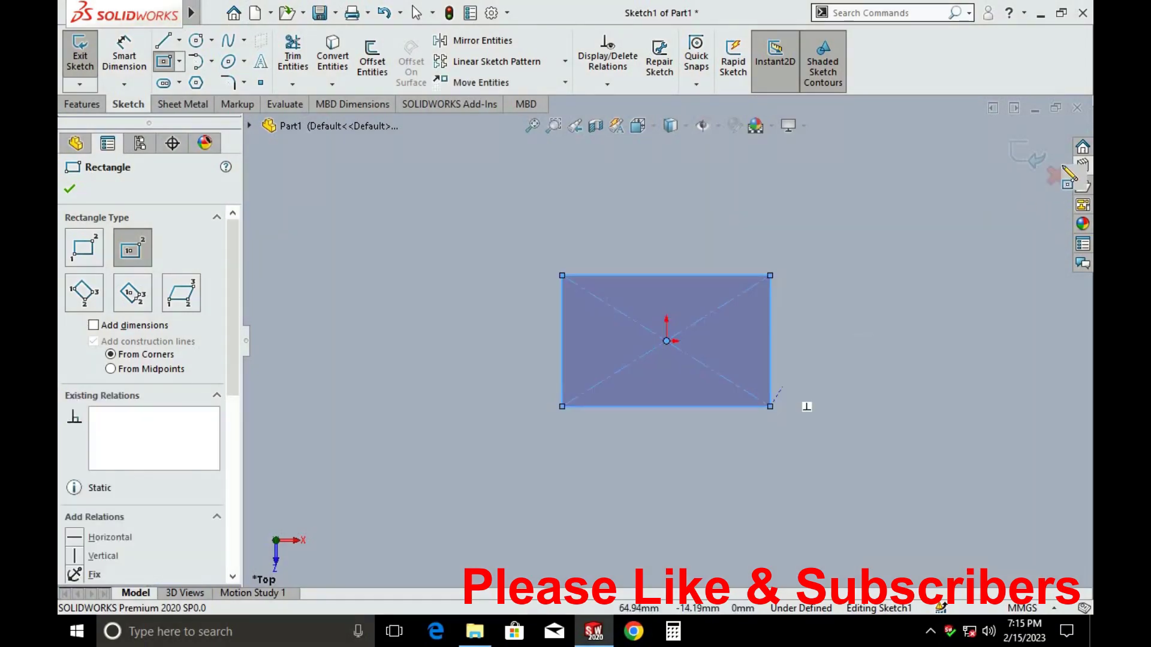
# Extrude the rectangle 25 mm into a solid block, then view it from the Top
pyautogui.click(1038, 157)
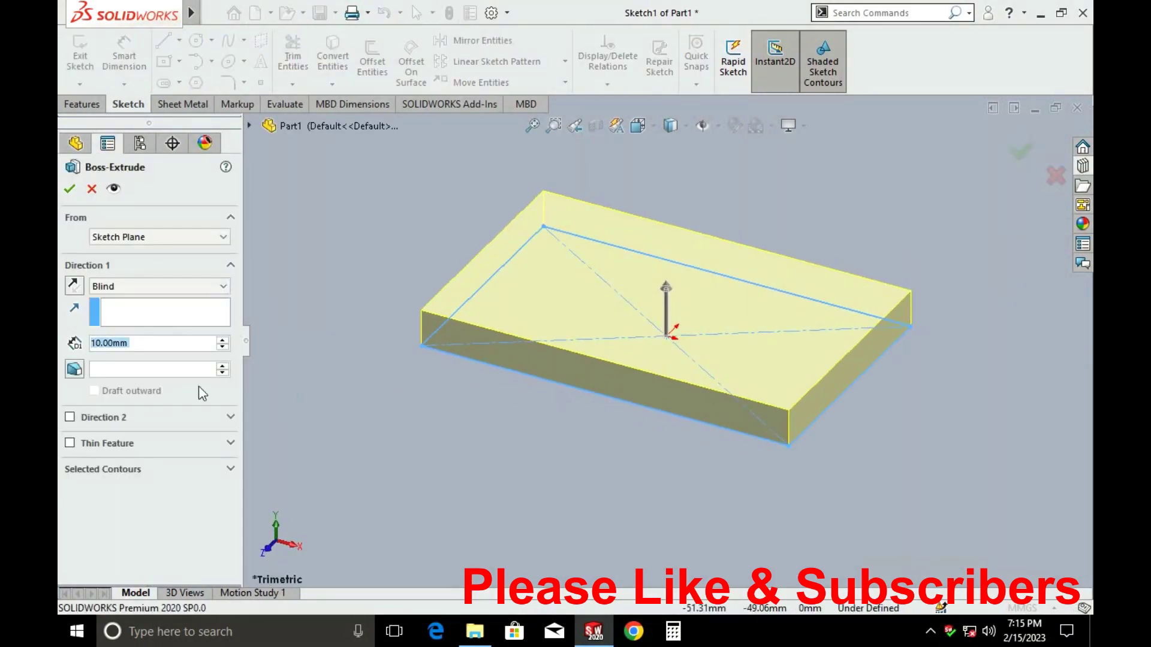
pyautogui.write('25')
pyautogui.press('Return')
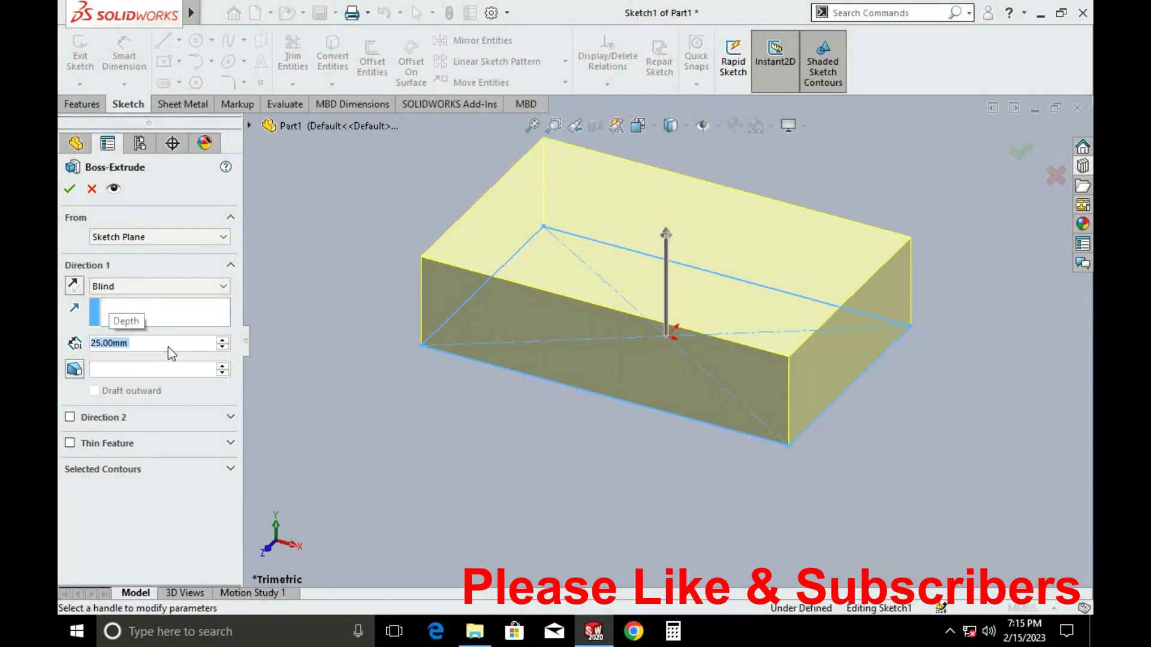
pyautogui.click(69, 188)
pyautogui.click(441, 366)
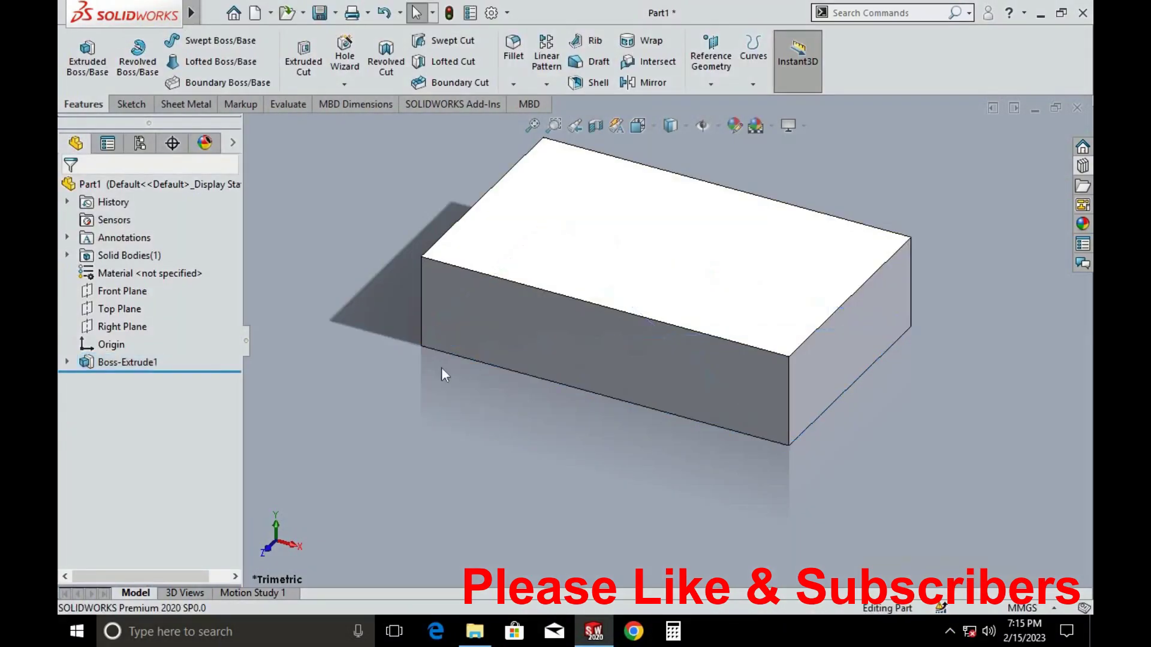
pyautogui.moveTo(442, 367); pyautogui.dragTo(497, 499, button='middle')
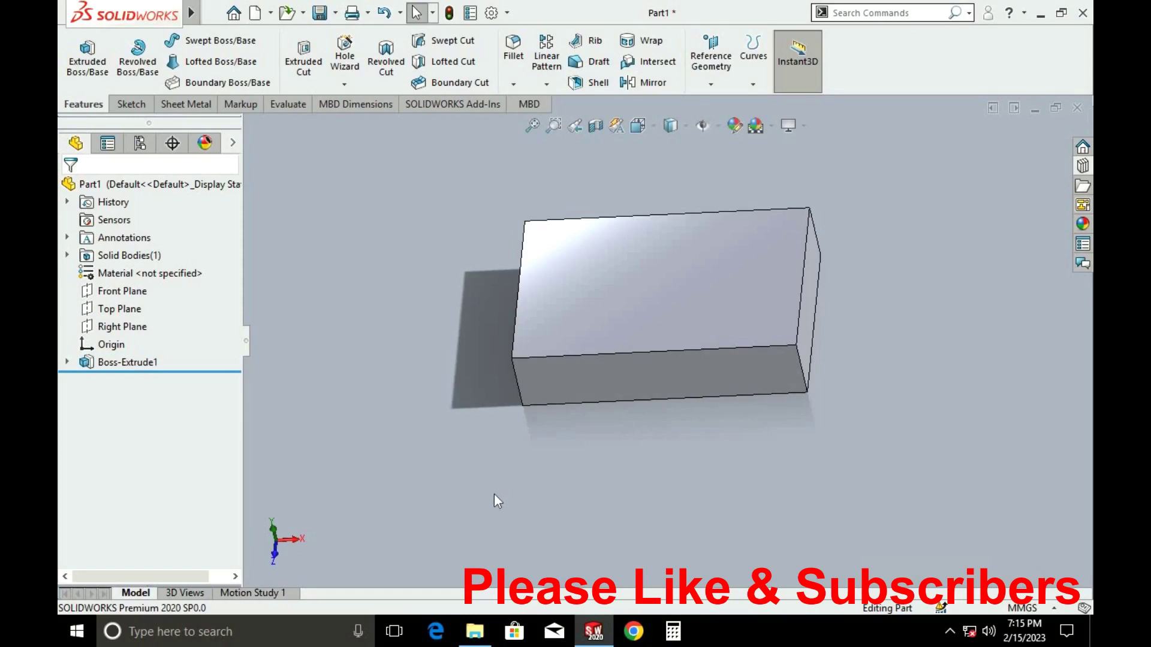
pyautogui.press('space')
pyautogui.click(529, 315)
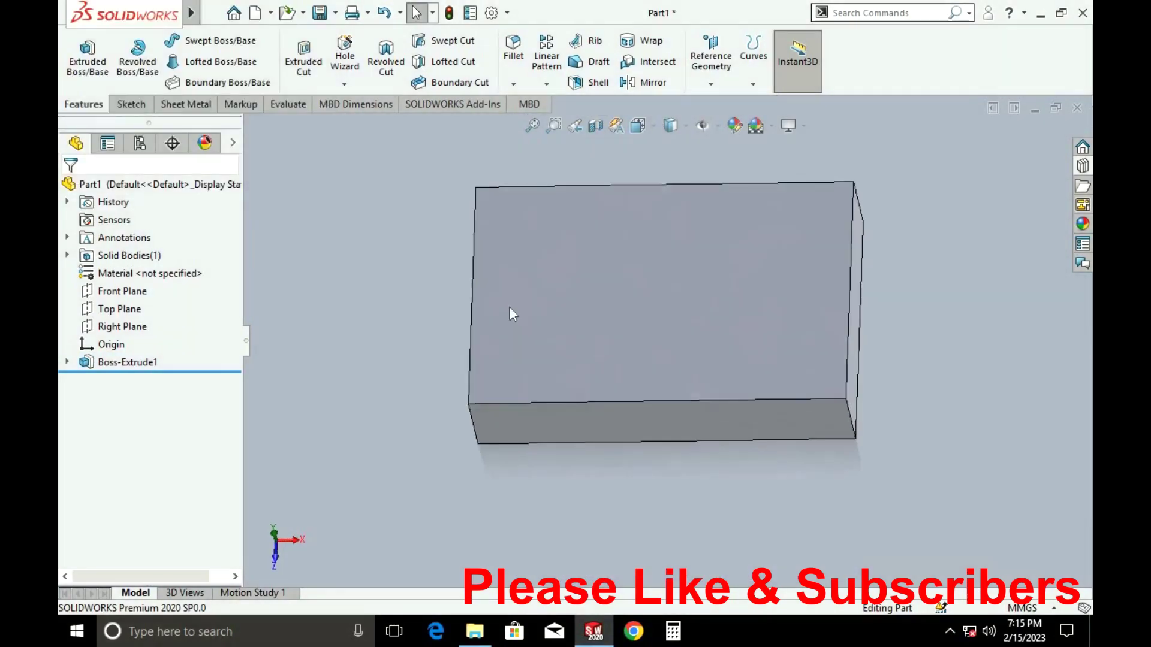
# On the block's top face, sketch a 100 × 38 mm corner rectangle from the top-left corner
pyautogui.click(87, 60)
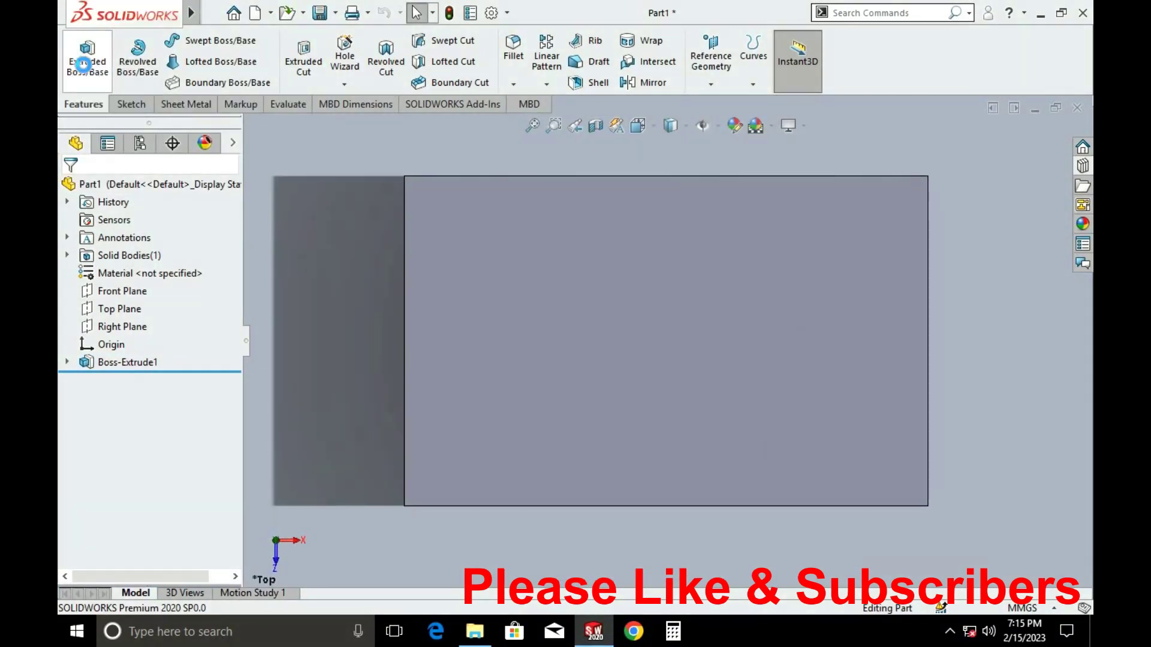
pyautogui.click(607, 239)
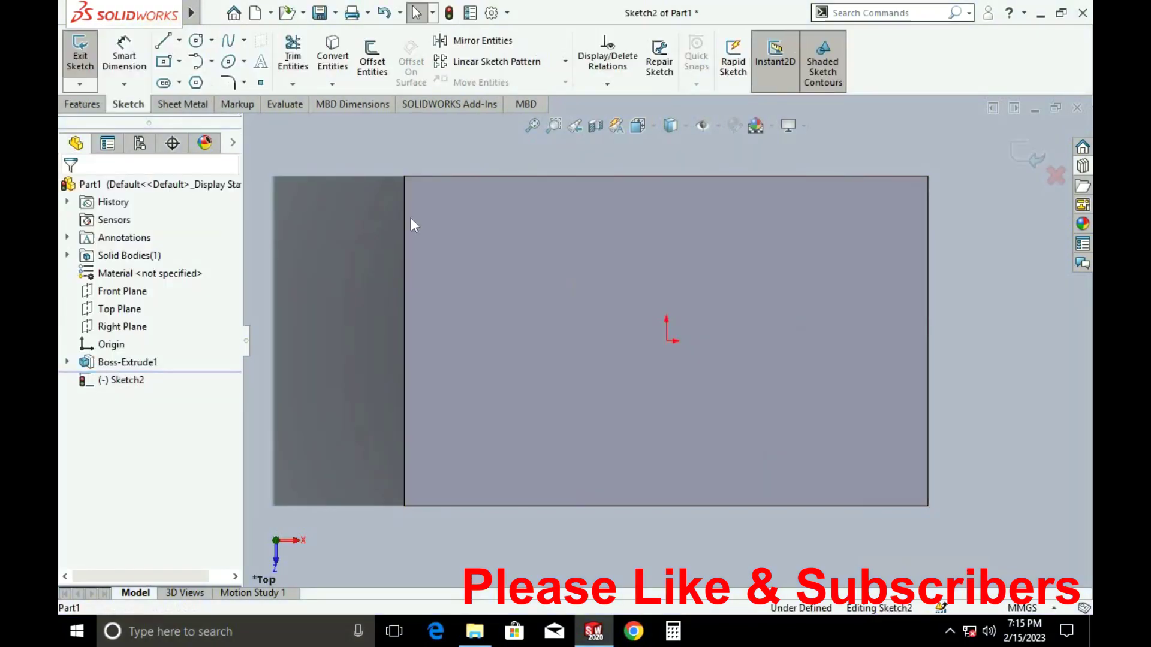
pyautogui.click(179, 62)
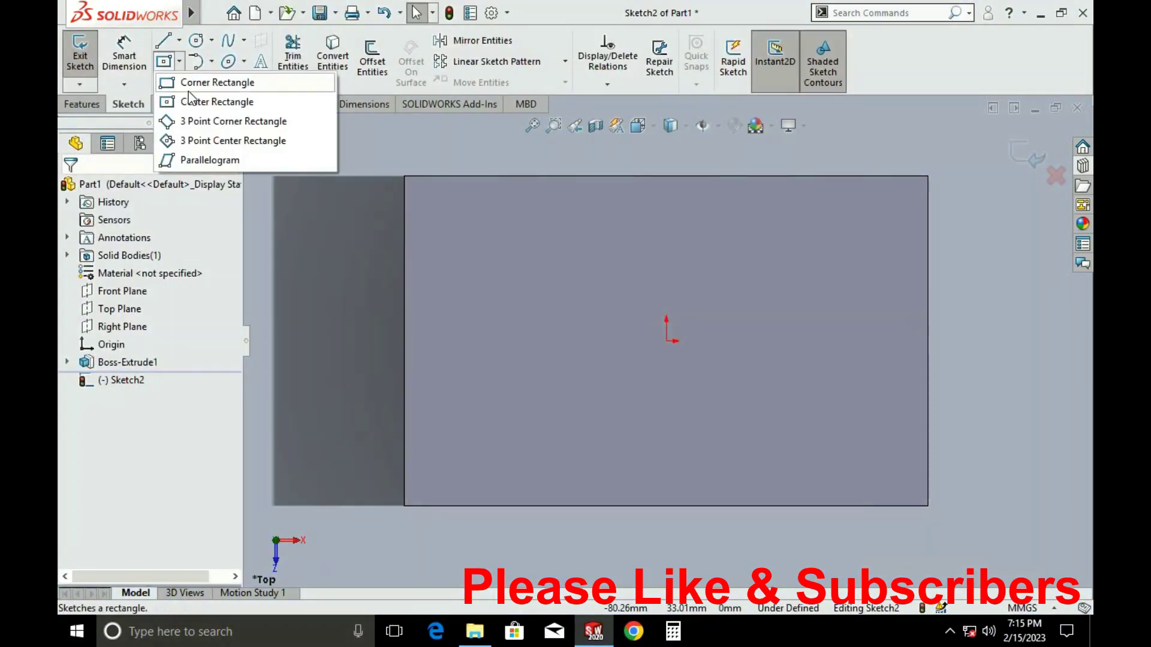
pyautogui.click(204, 82)
pyautogui.click(404, 177)
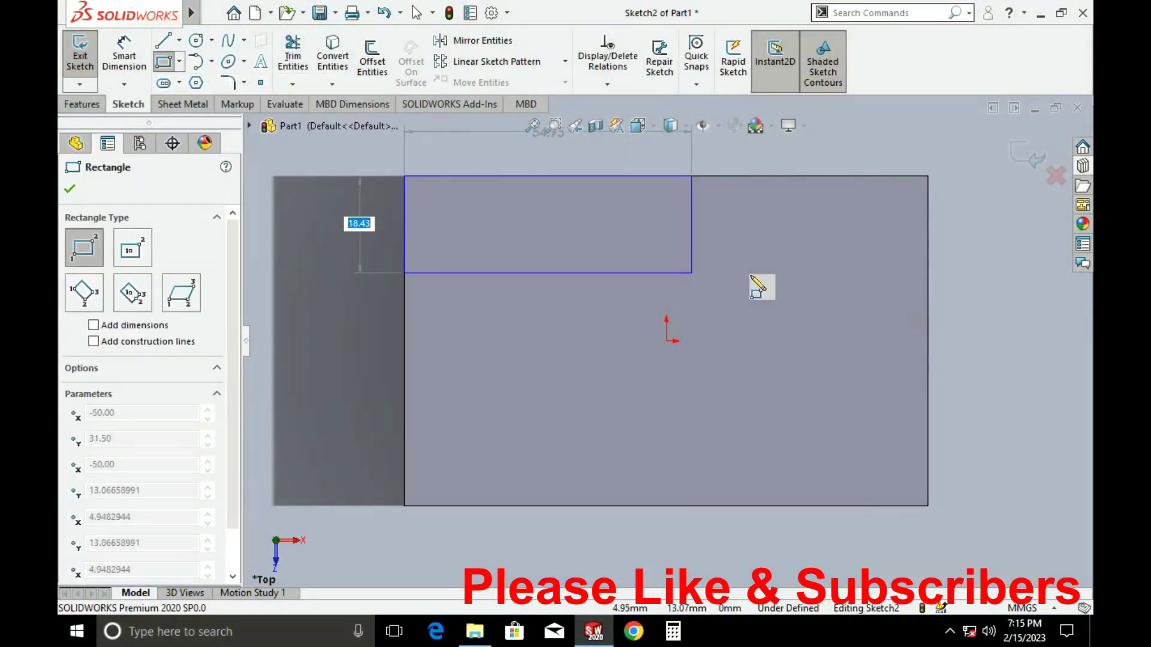
pyautogui.write('8')
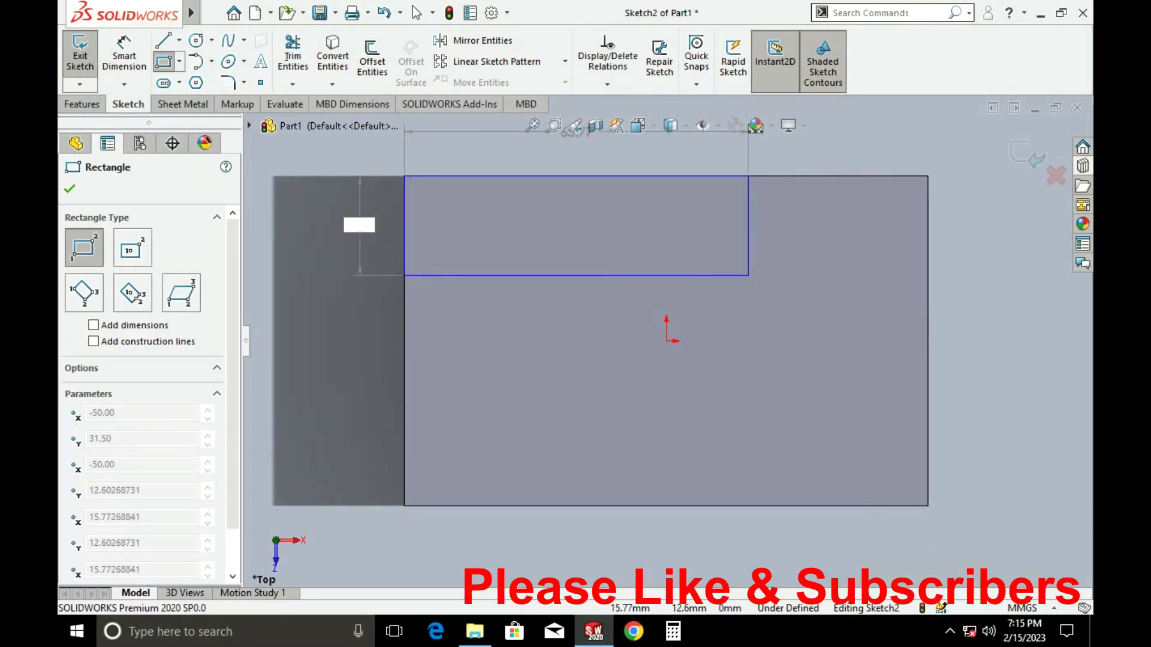
pyautogui.press('Tab')
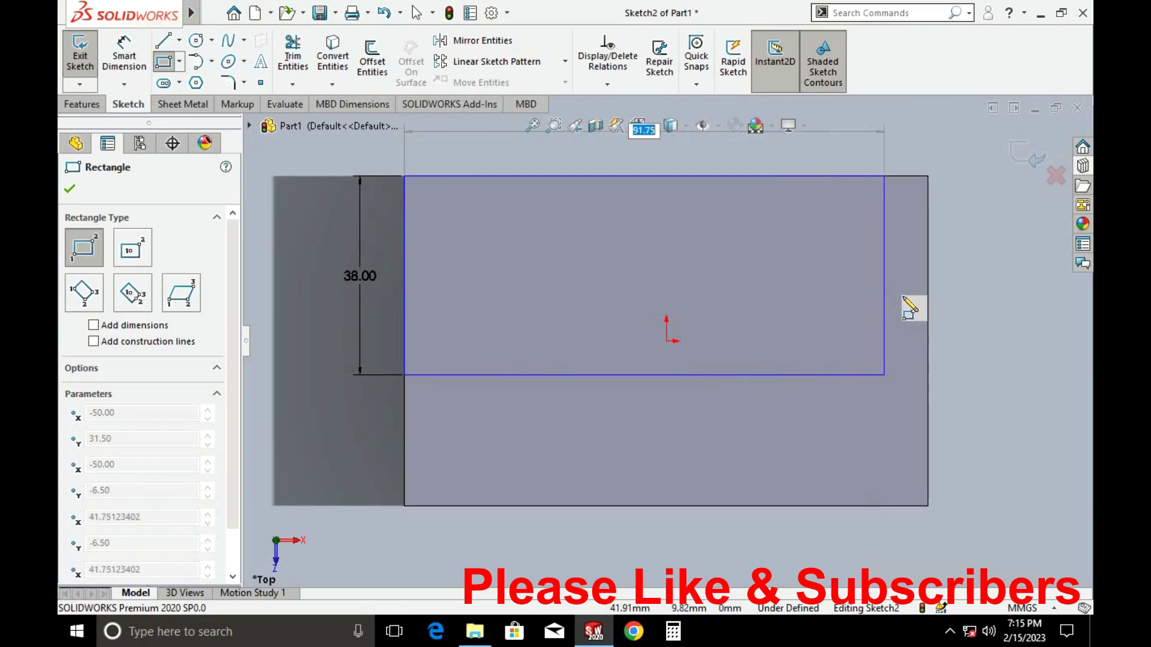
pyautogui.press('Return')
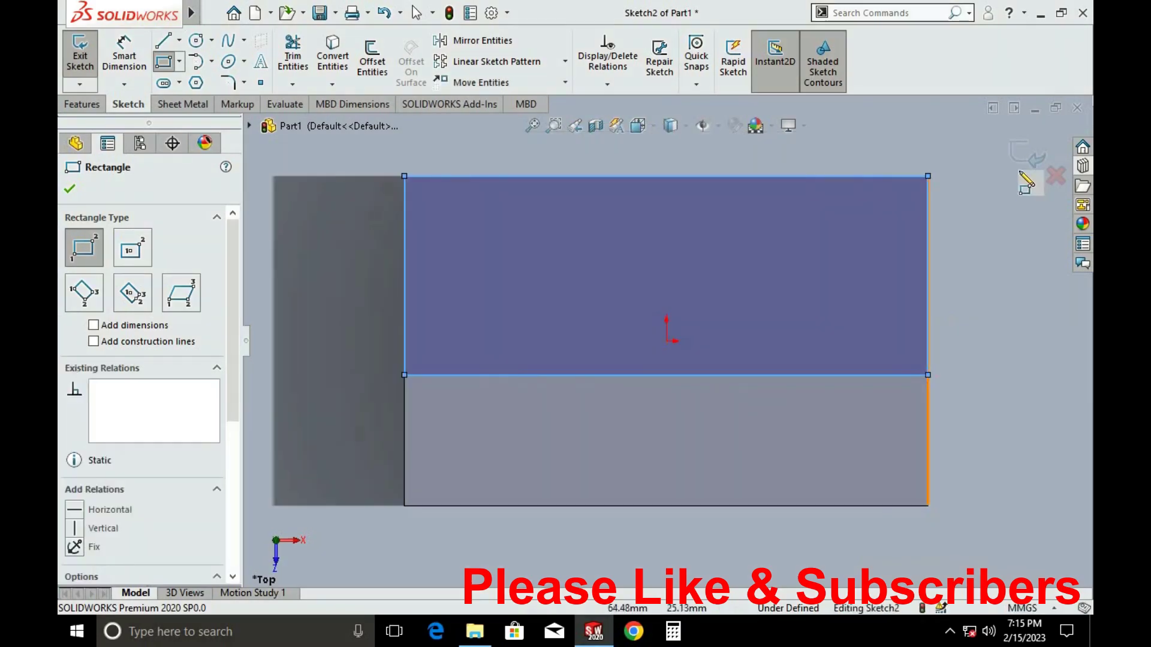
pyautogui.click(1018, 157)
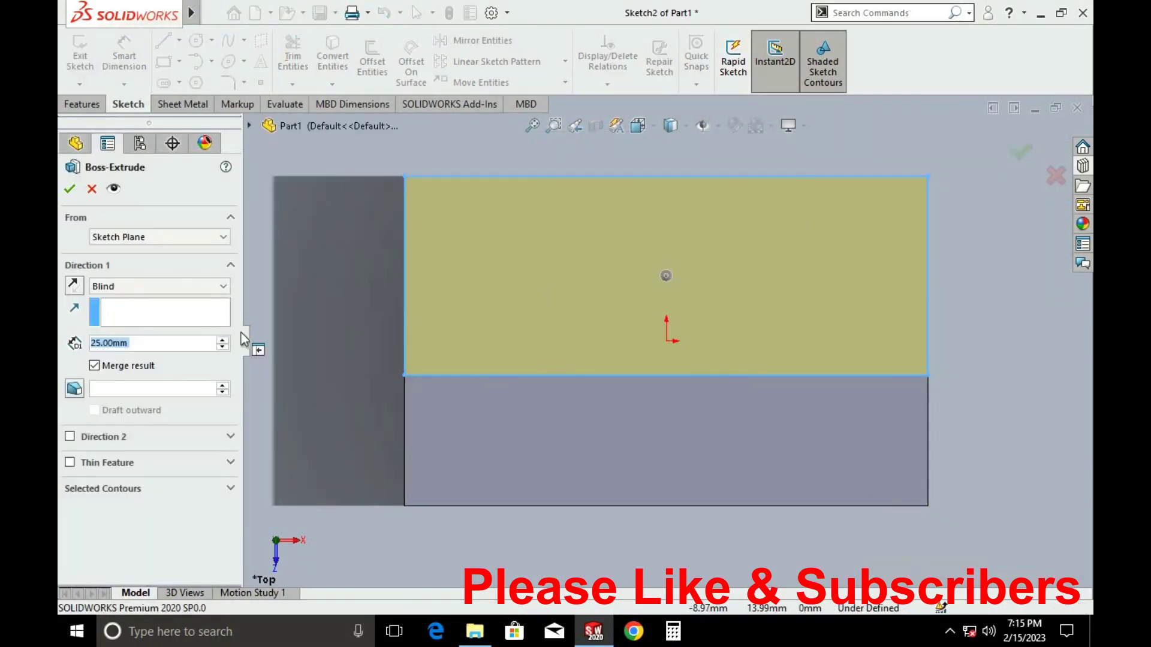
# Extrude the 38 mm strip 50 mm high and view the stepped block isometrically
pyautogui.write('50')
pyautogui.press('Return')
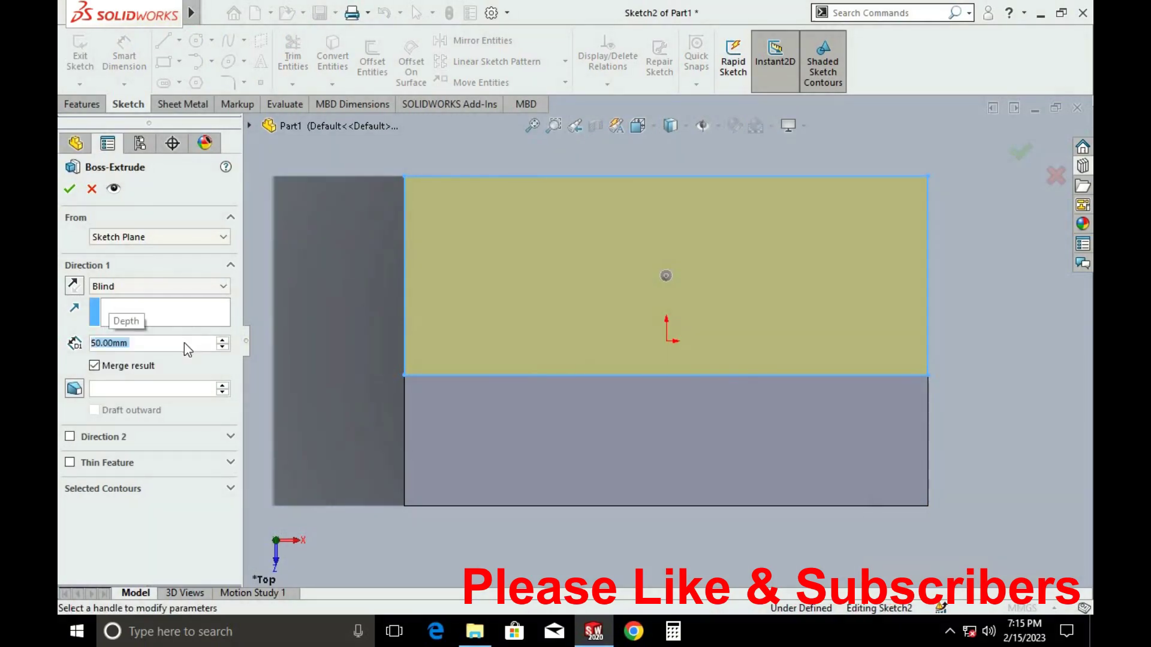
pyautogui.click(70, 189)
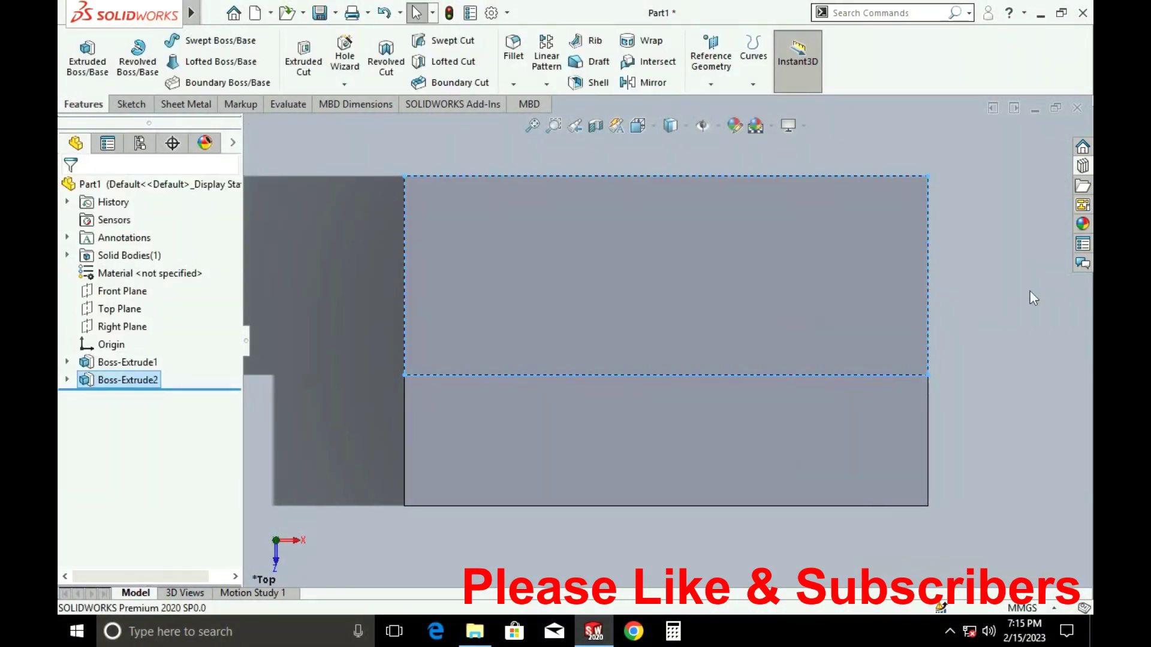
pyautogui.moveTo(1030, 292)
pyautogui.mouseDown(button='middle')
pyautogui.moveTo(852, 421)
pyautogui.moveTo(832, 263)
pyautogui.moveTo(712, 314)
pyautogui.moveTo(799, 347)
pyautogui.moveTo(905, 420)
pyautogui.moveTo(786, 354)
pyautogui.moveTo(890, 403)
pyautogui.moveTo(850, 421)
pyautogui.mouseUp(button='middle')
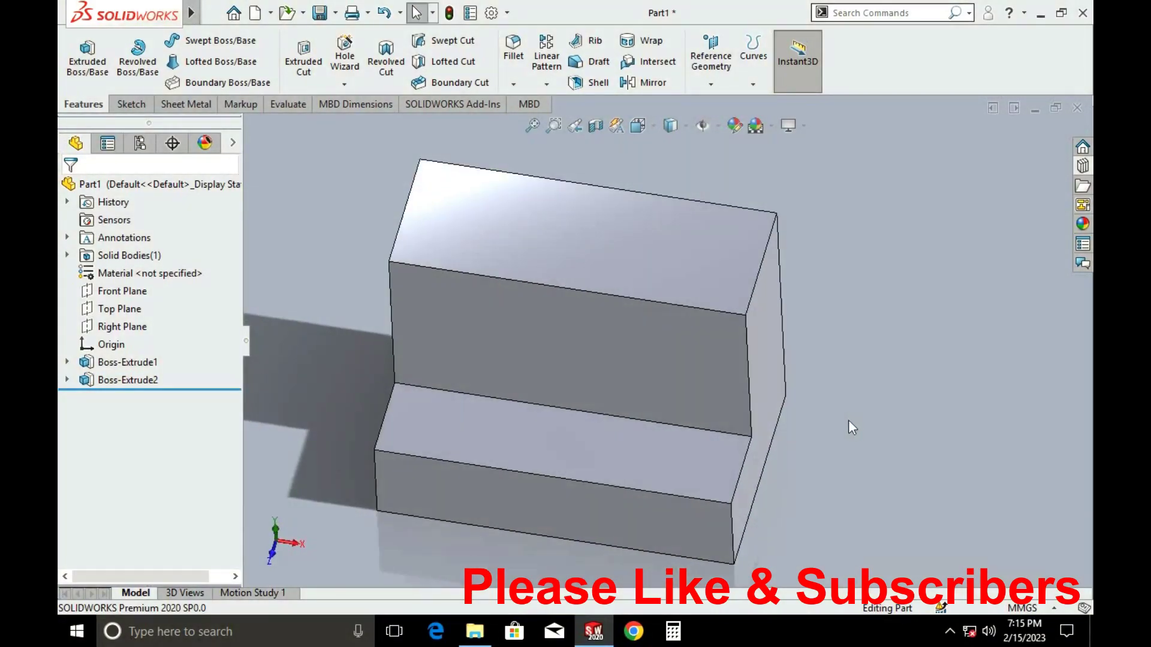
pyautogui.press('space')
pyautogui.click(602, 295)
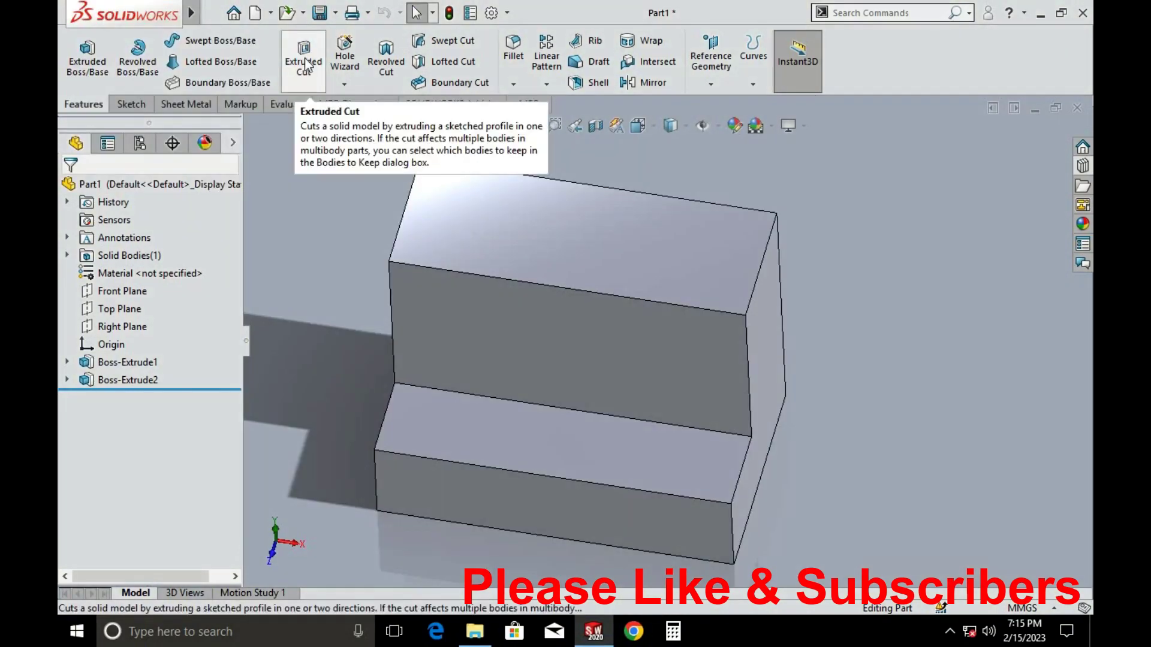
# Start an extruded cut sketch on the block's top face, viewed normal to it
pyautogui.click(304, 63)
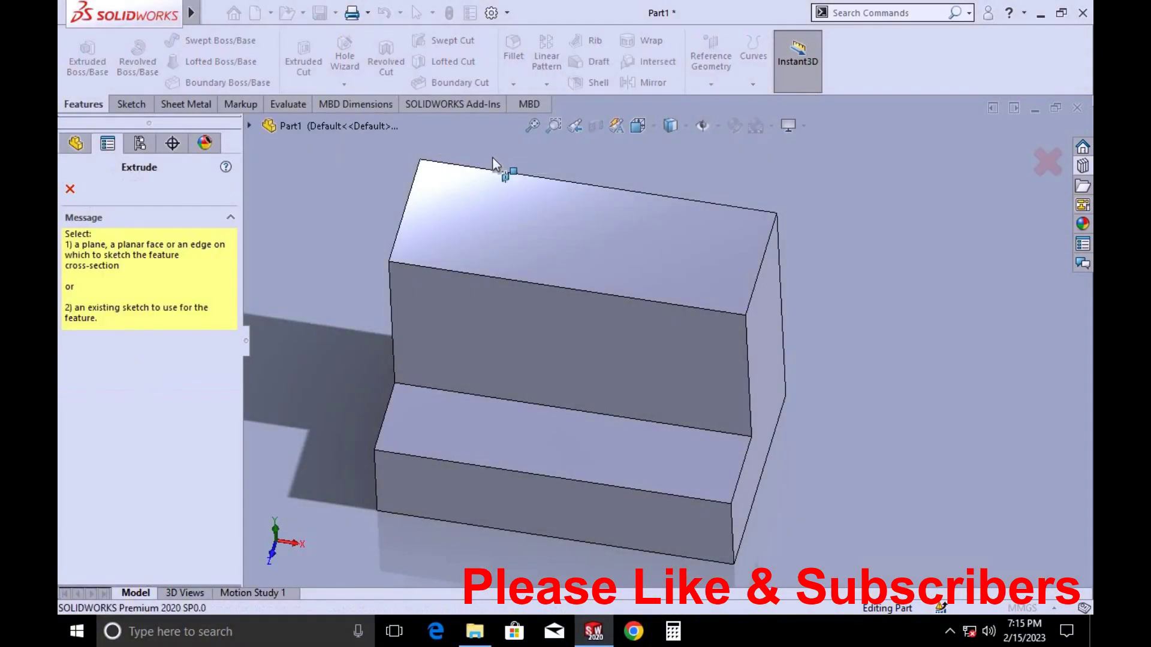
pyautogui.click(505, 231)
pyautogui.press('space')
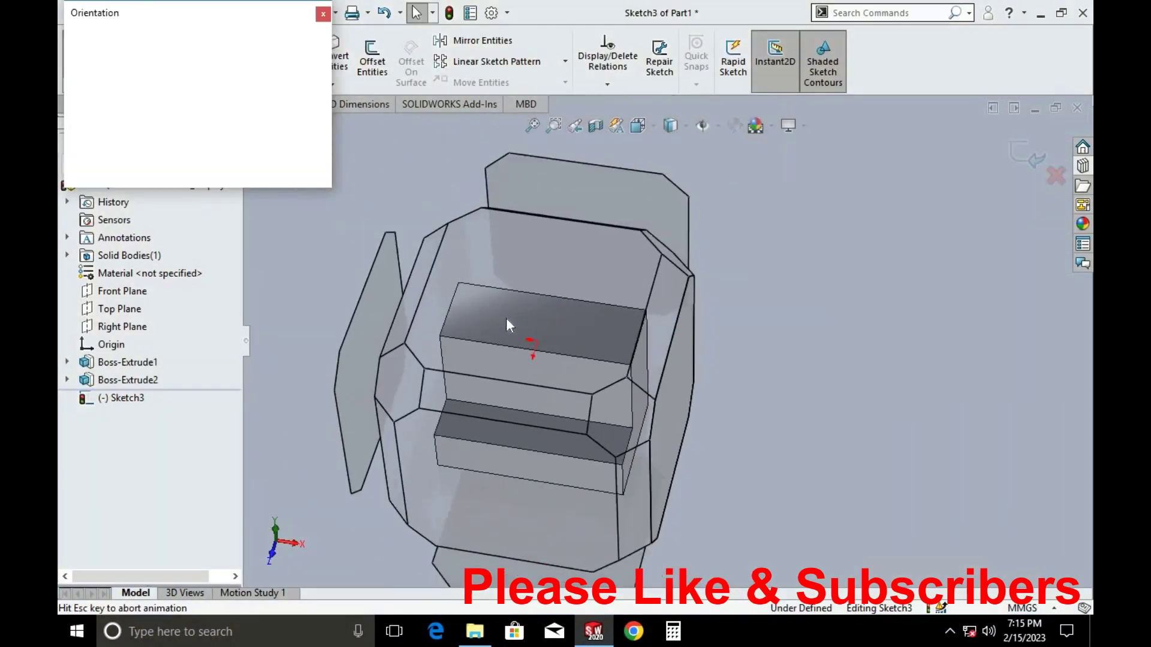
pyautogui.click(516, 325)
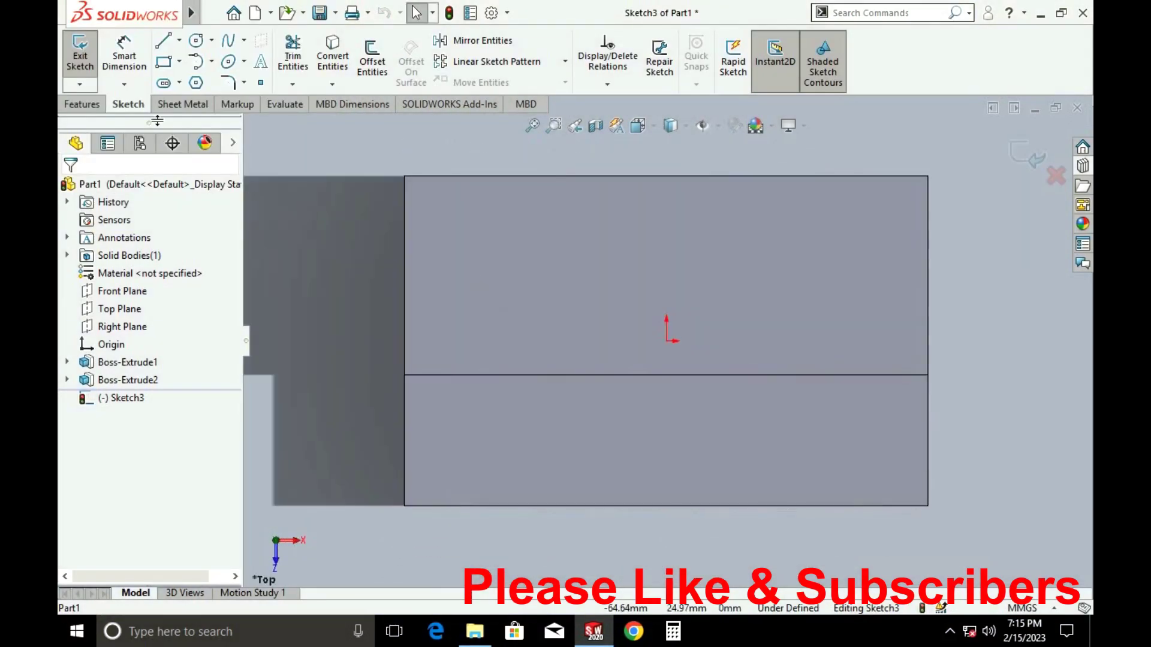
# Sketch a 50 × 40 mm center rectangle at the origin and exit the sketch
pyautogui.click(177, 64)
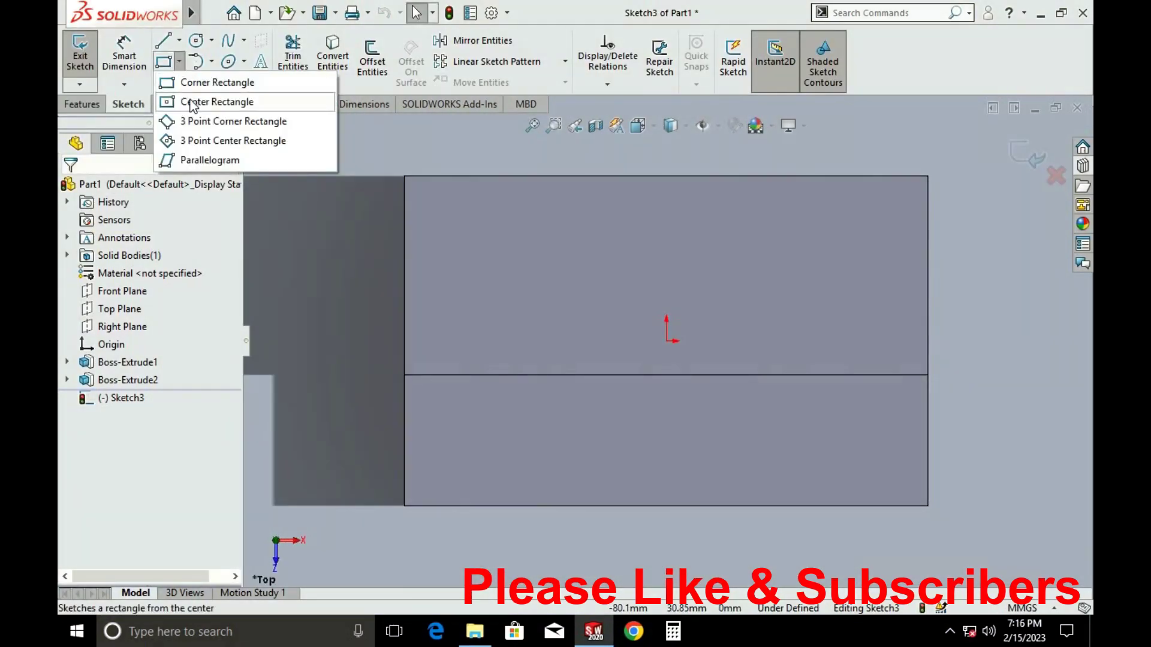
pyautogui.click(192, 105)
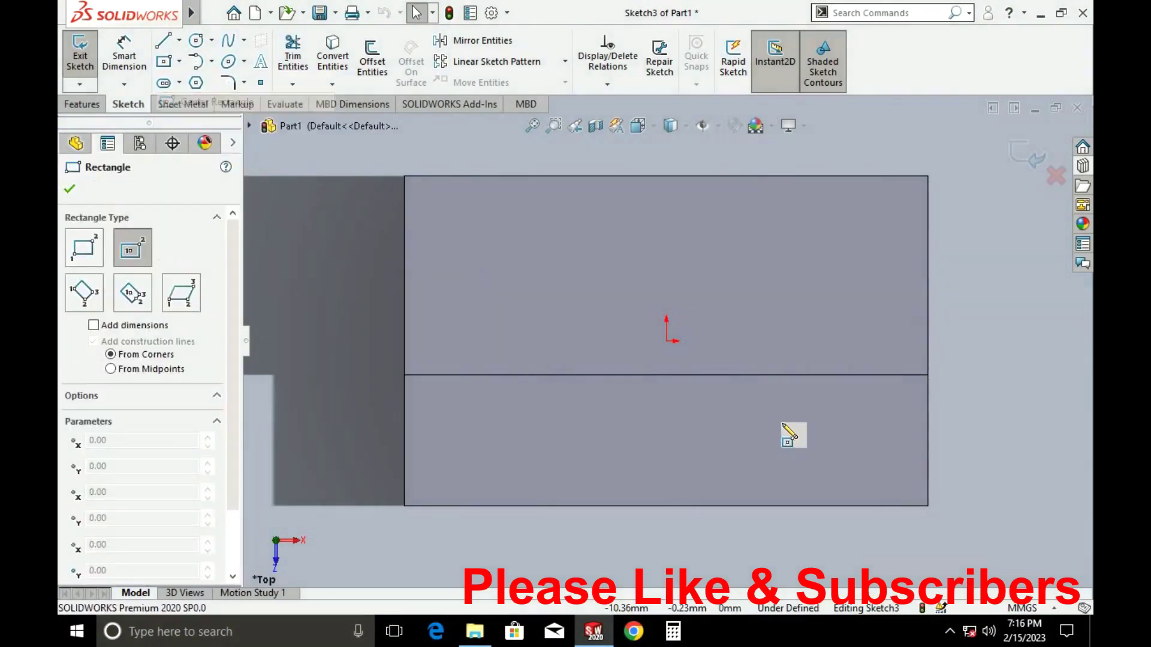
pyautogui.click(665, 374)
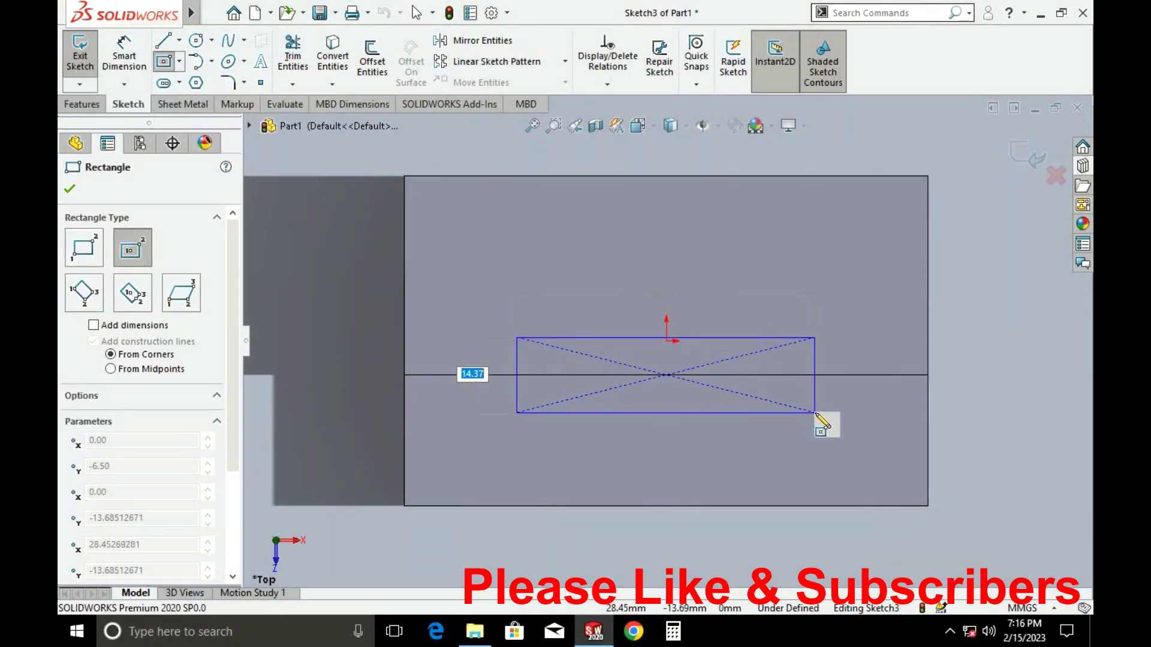
pyautogui.write('23')
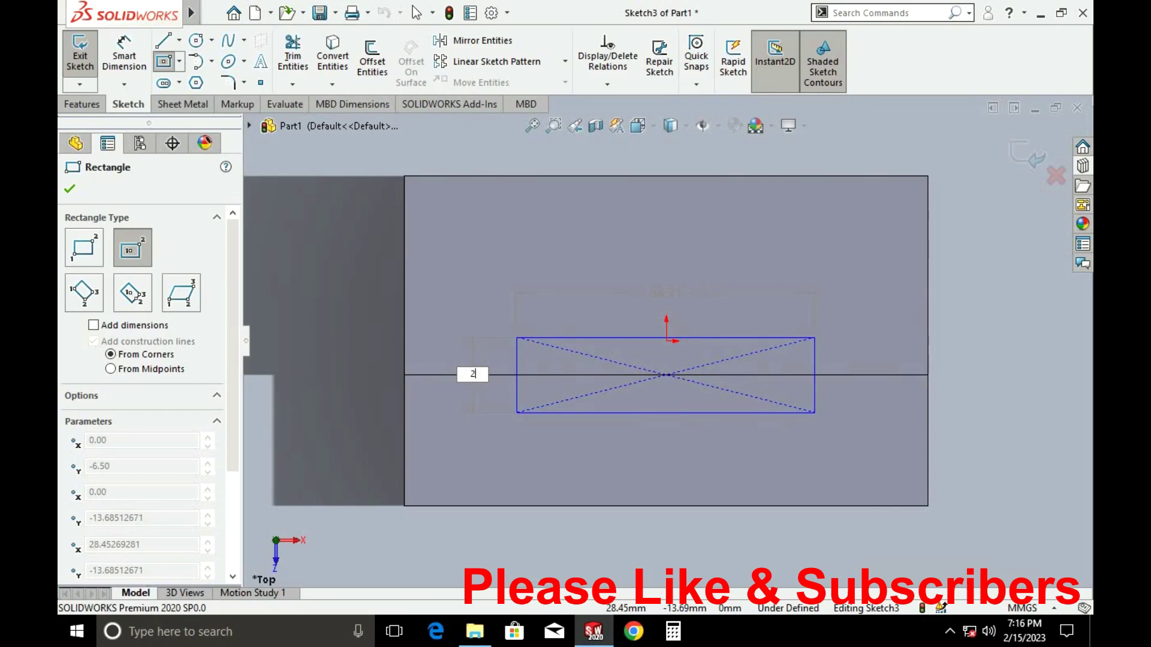
pyautogui.press('Return')
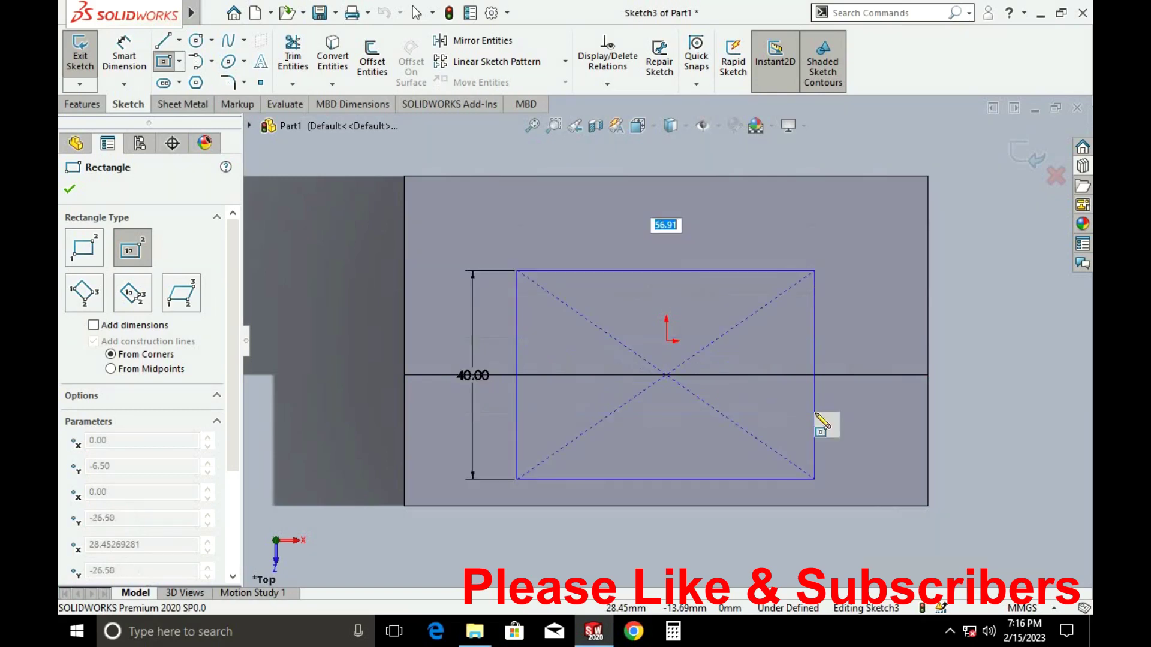
pyautogui.write('5')
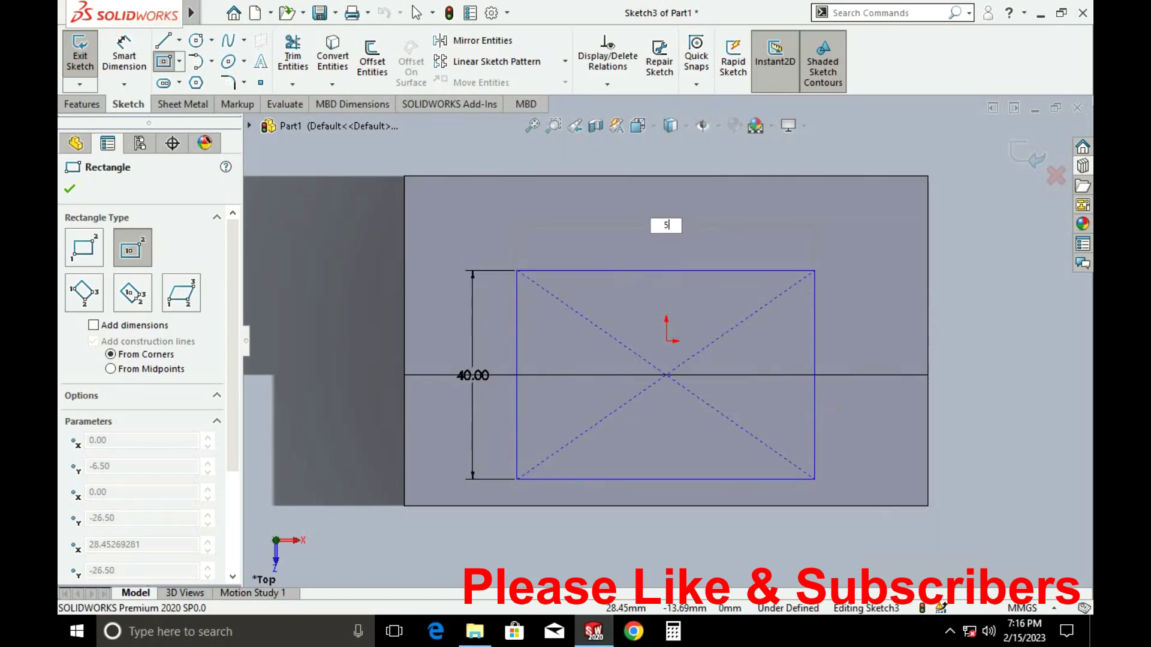
pyautogui.write('0')
pyautogui.press('Return')
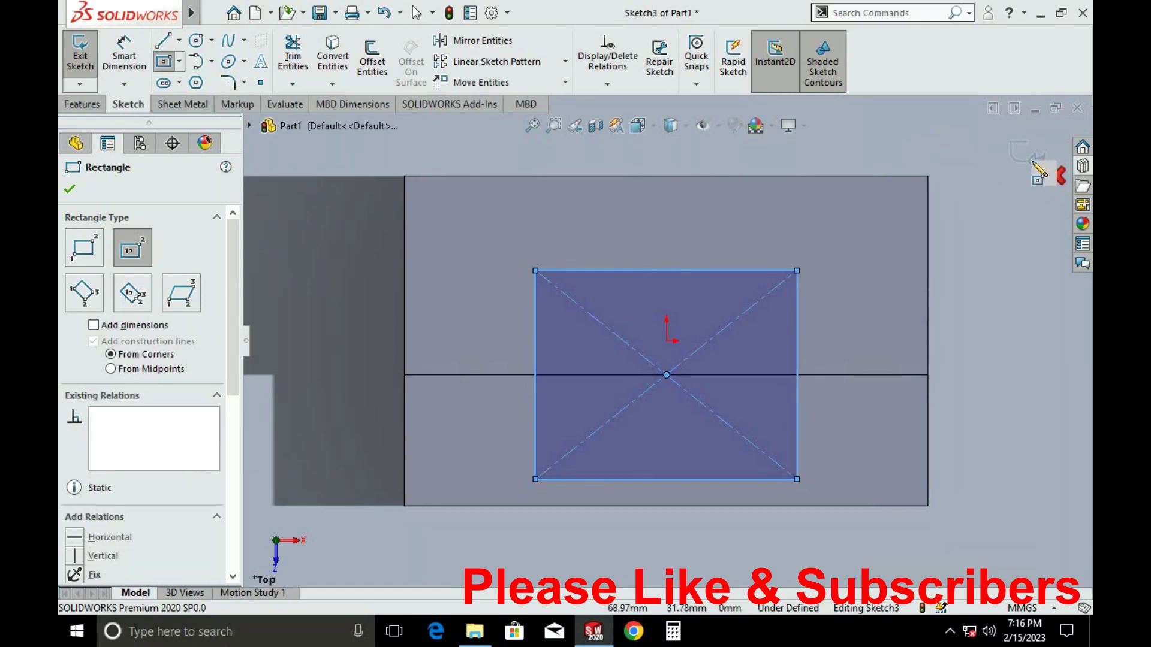
pyautogui.press('Escape')
pyautogui.click(998, 163)
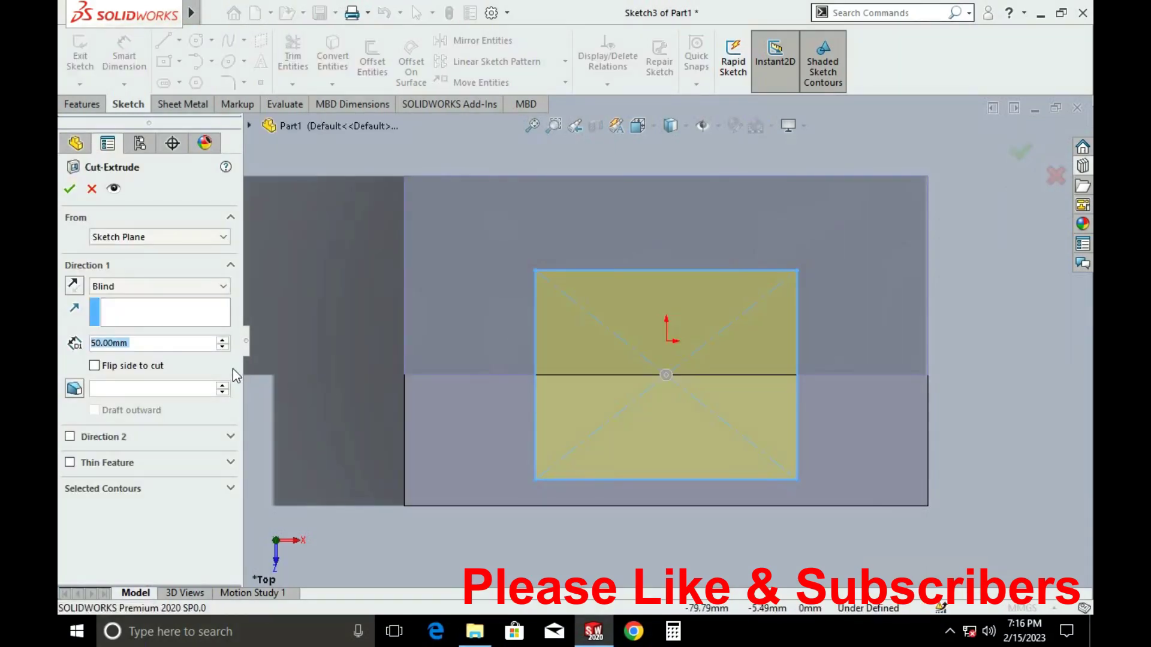
# Cut the rectangular pocket 38 mm deep, inspect it, and return to the Top view
pyautogui.write('38')
pyautogui.press('Return')
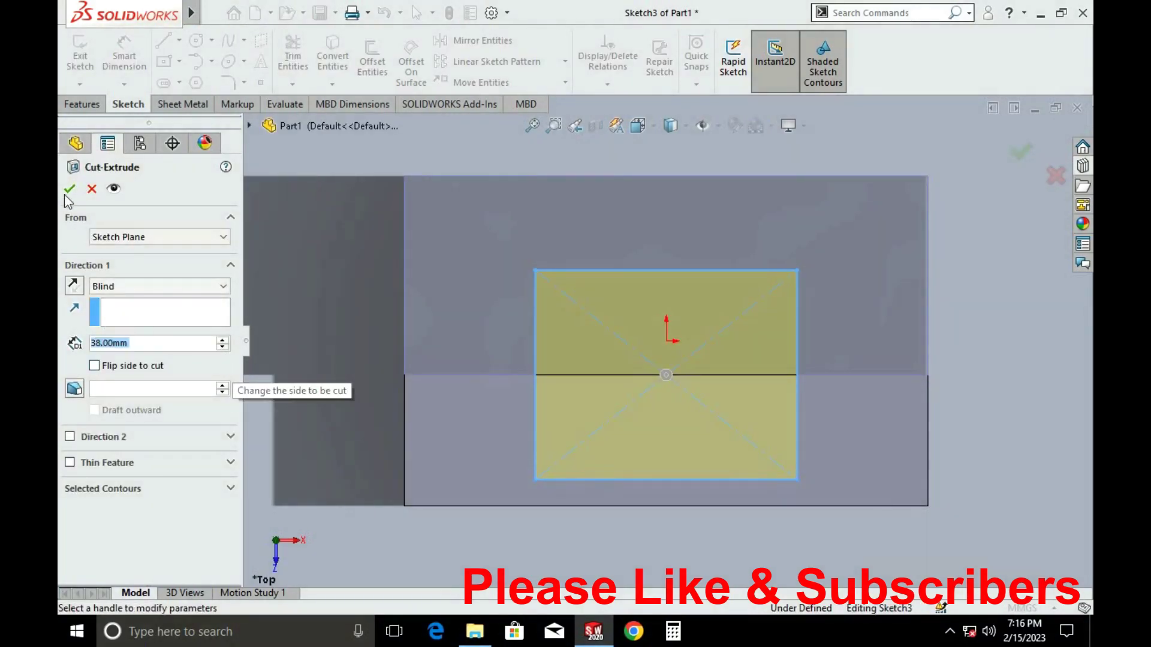
pyautogui.click(70, 189)
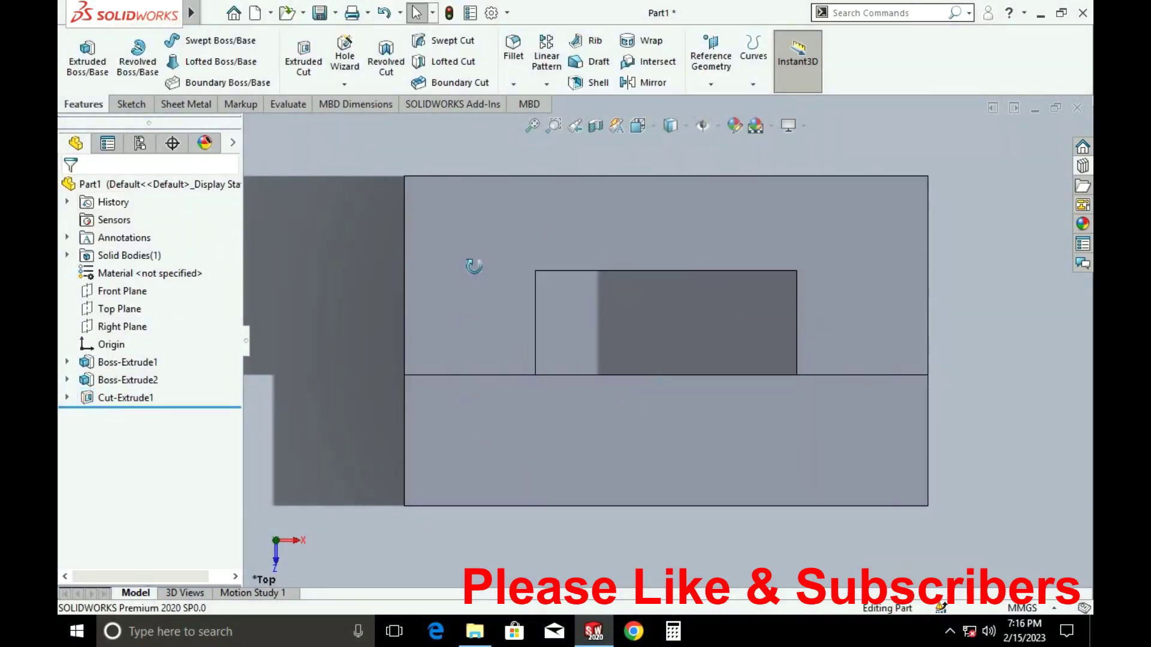
pyautogui.moveTo(471, 262); pyautogui.dragTo(558, 348, button='middle')
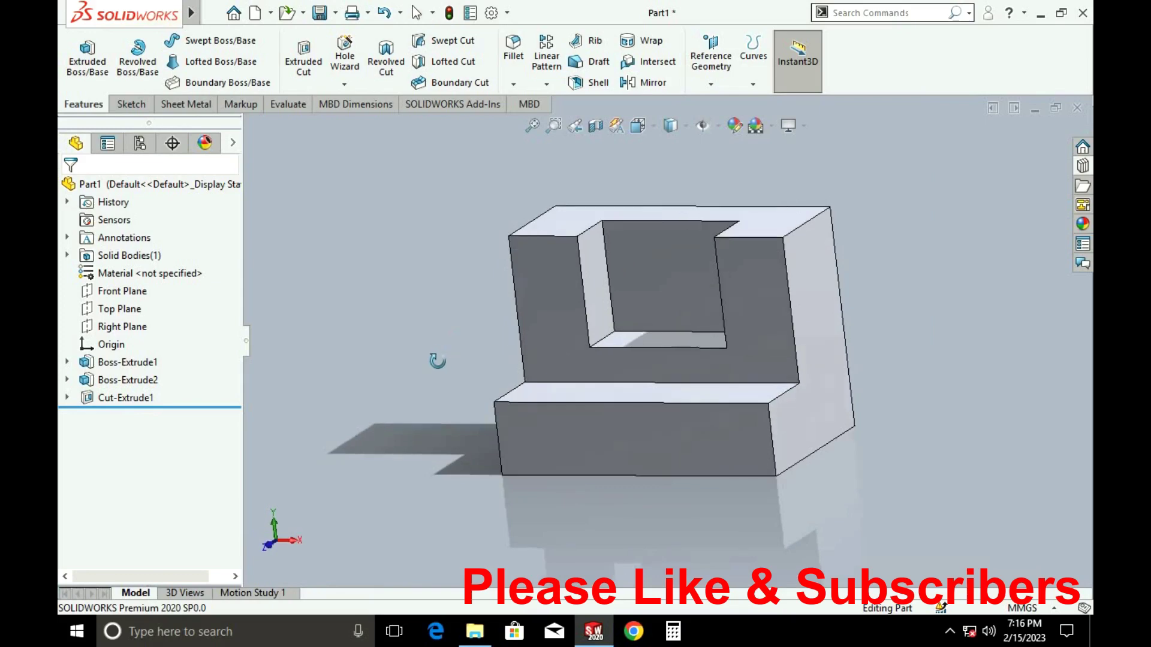
pyautogui.moveTo(462, 333); pyautogui.dragTo(496, 396, button='middle')
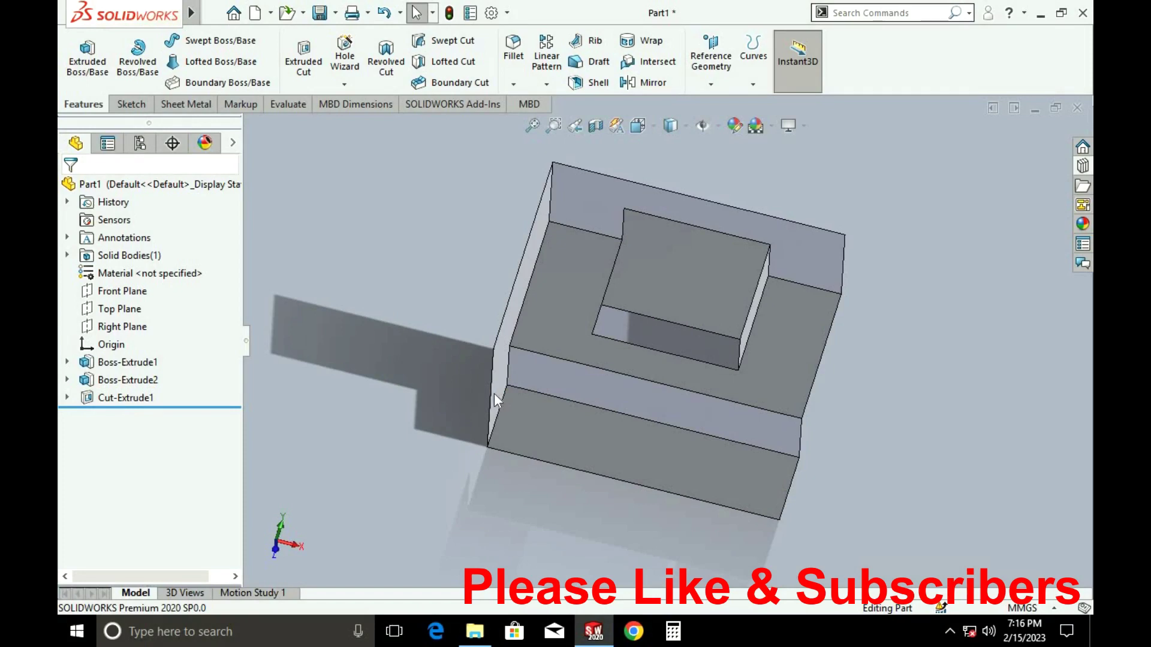
pyautogui.press('space')
pyautogui.click(567, 319)
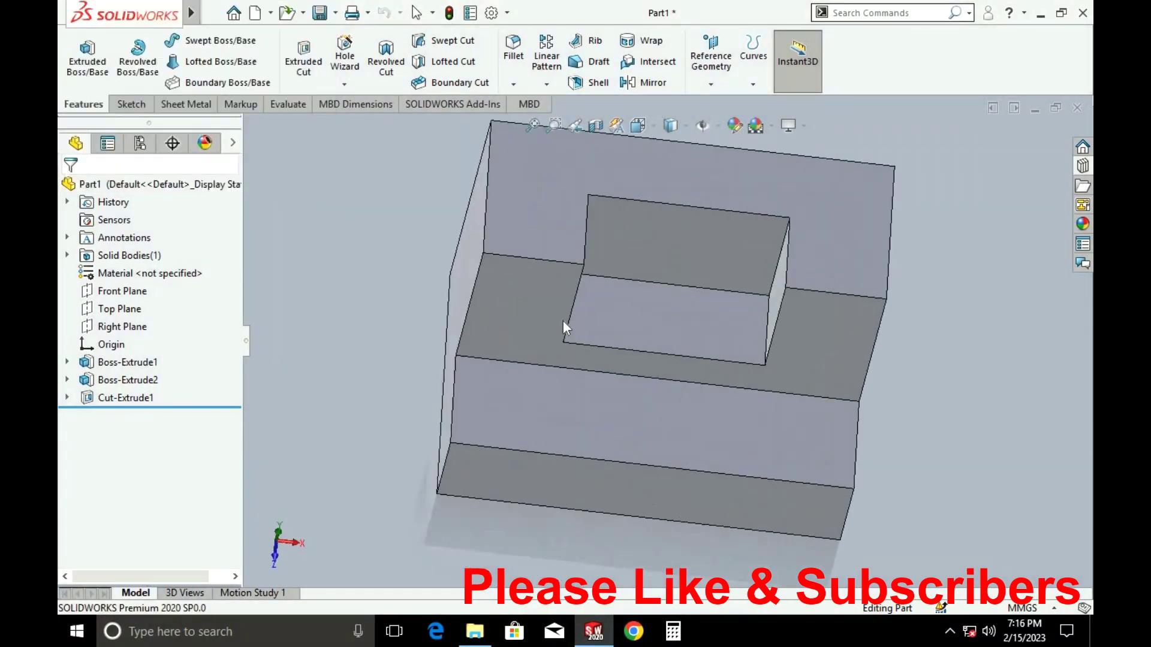
pyautogui.click(304, 63)
# On the lower step, draw a vertical guide line from the step-edge midpoint to the front edge
pyautogui.click(660, 440)
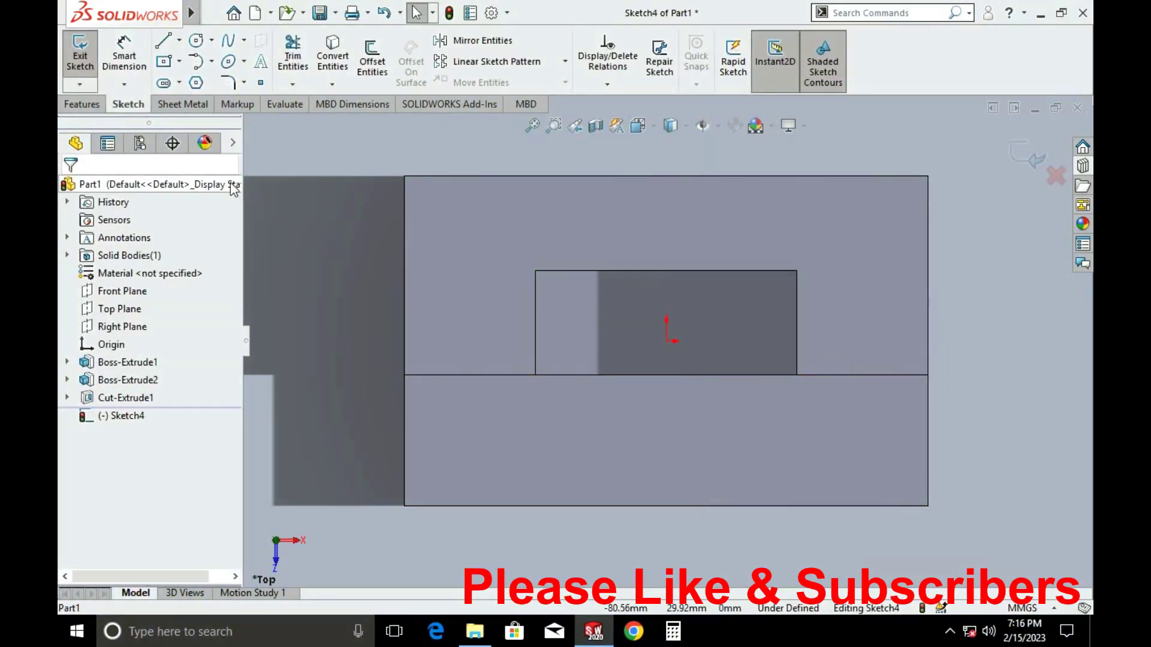
pyautogui.click(162, 41)
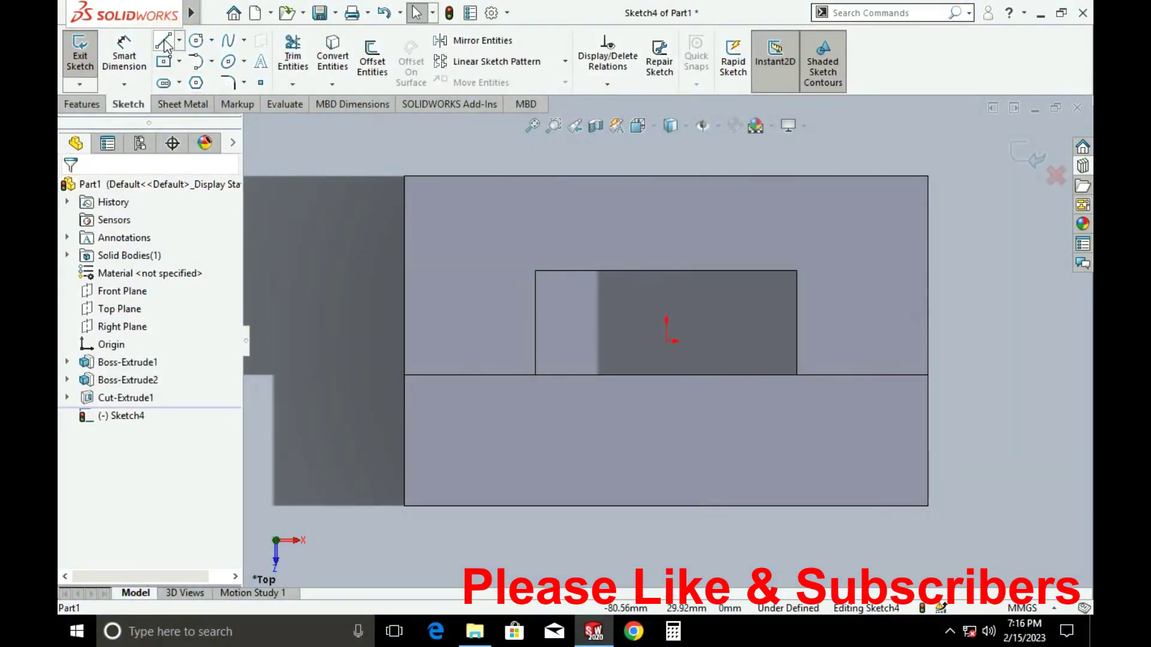
pyautogui.click(666, 375)
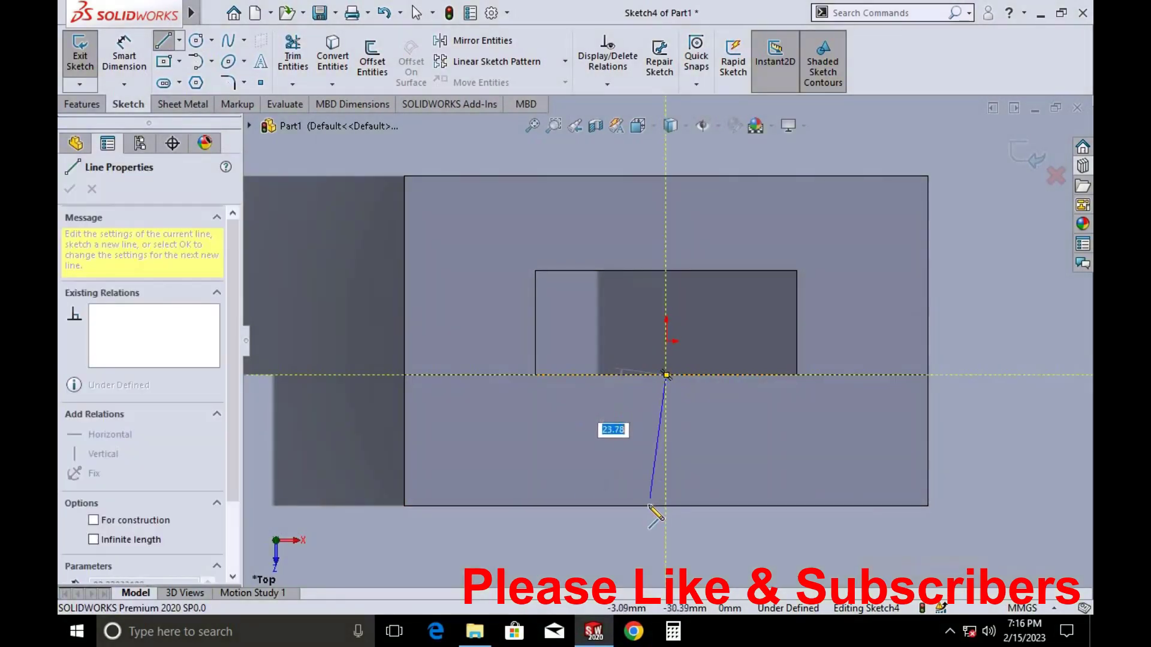
pyautogui.click(666, 505)
pyautogui.press('Escape')
pyautogui.press('Escape')
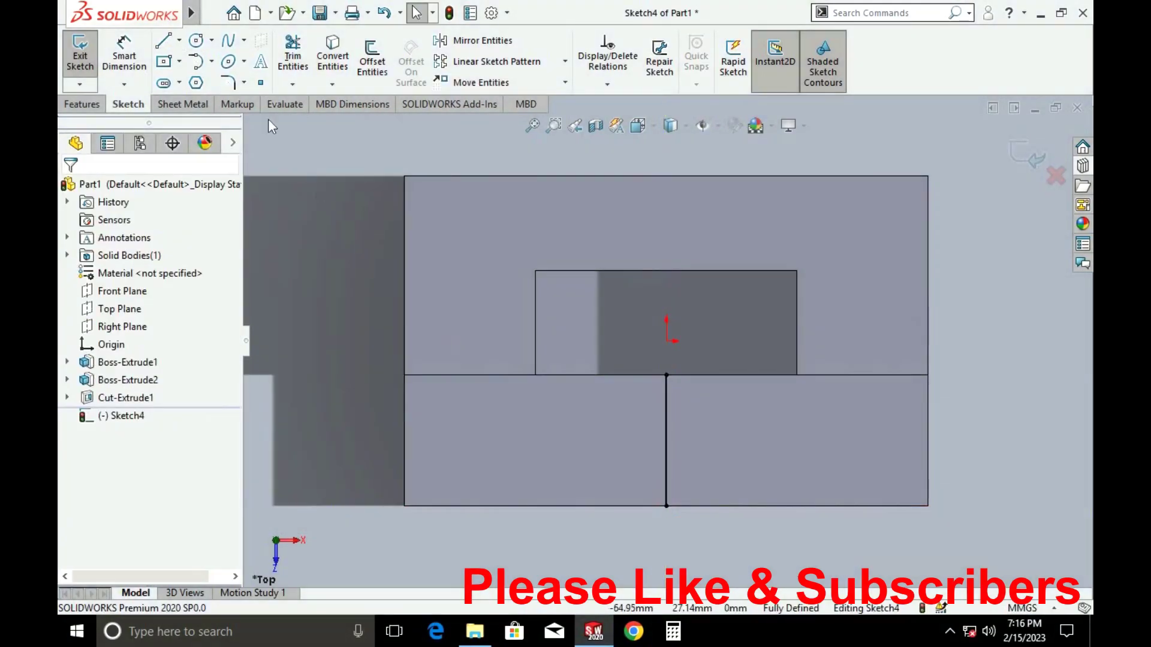
# Center a 36 × 25 mm rectangle on the guide line, delete the line, and exit the sketch
pyautogui.click(163, 60)
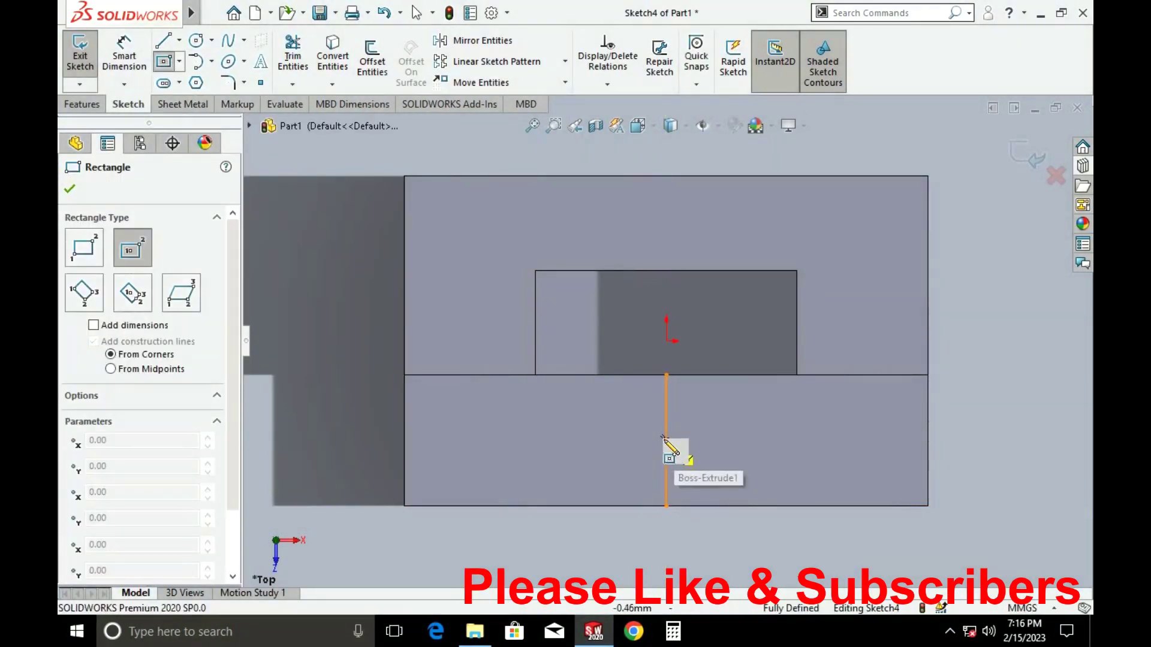
pyautogui.click(667, 441)
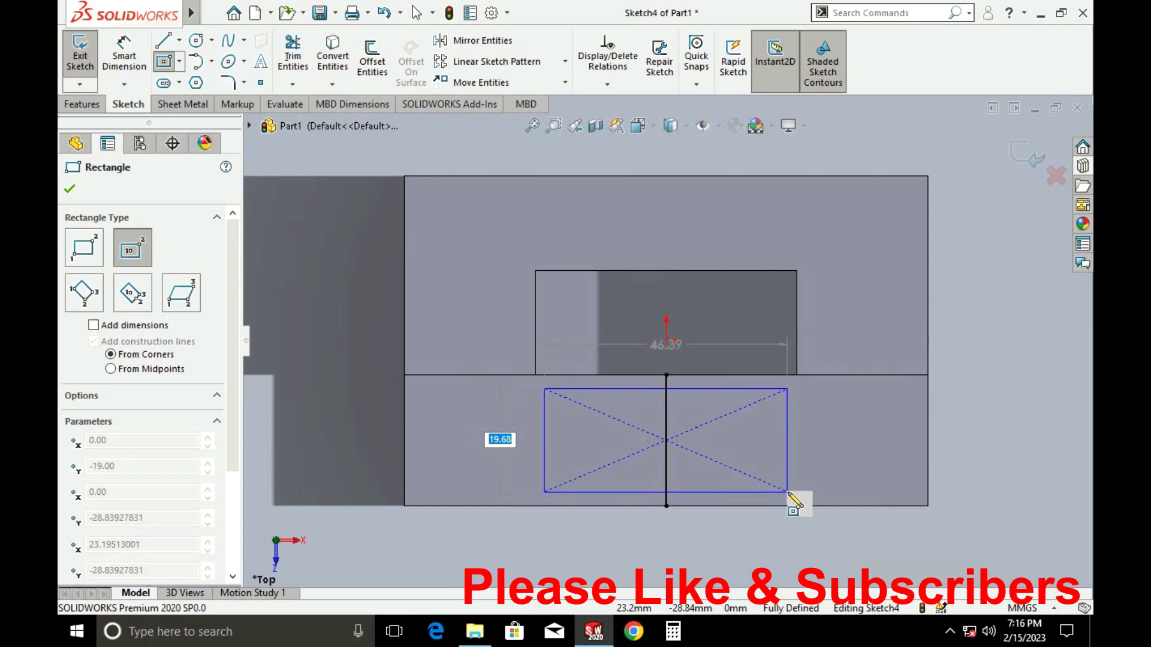
pyautogui.write('25')
pyautogui.press('Return')
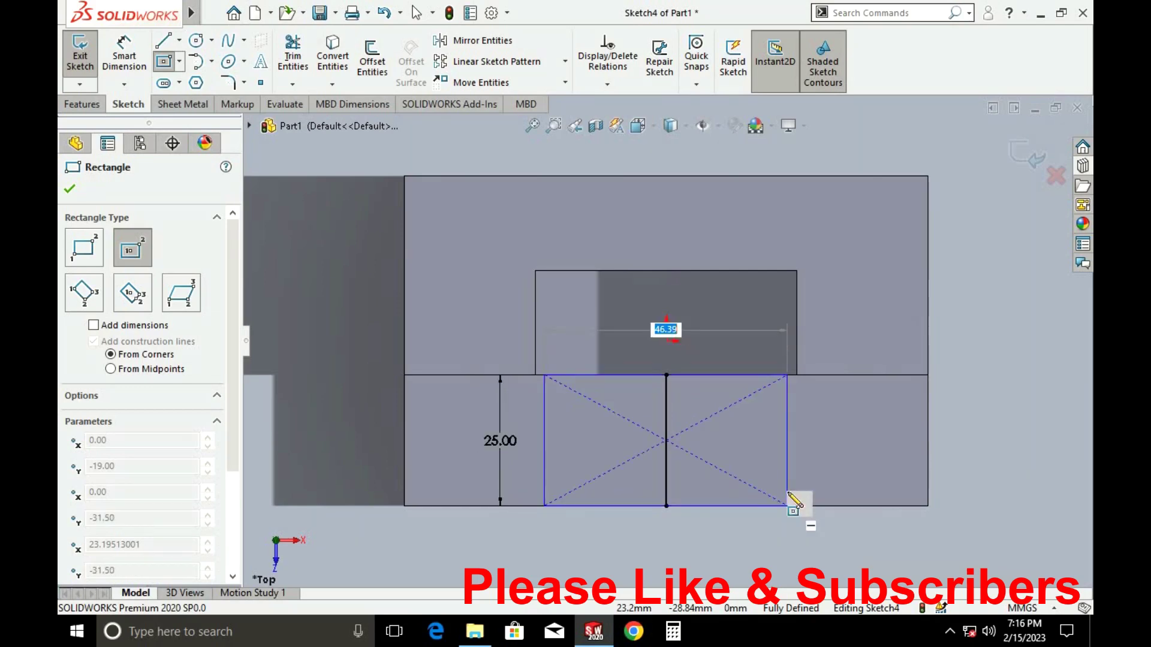
pyautogui.write('36')
pyautogui.press('Return')
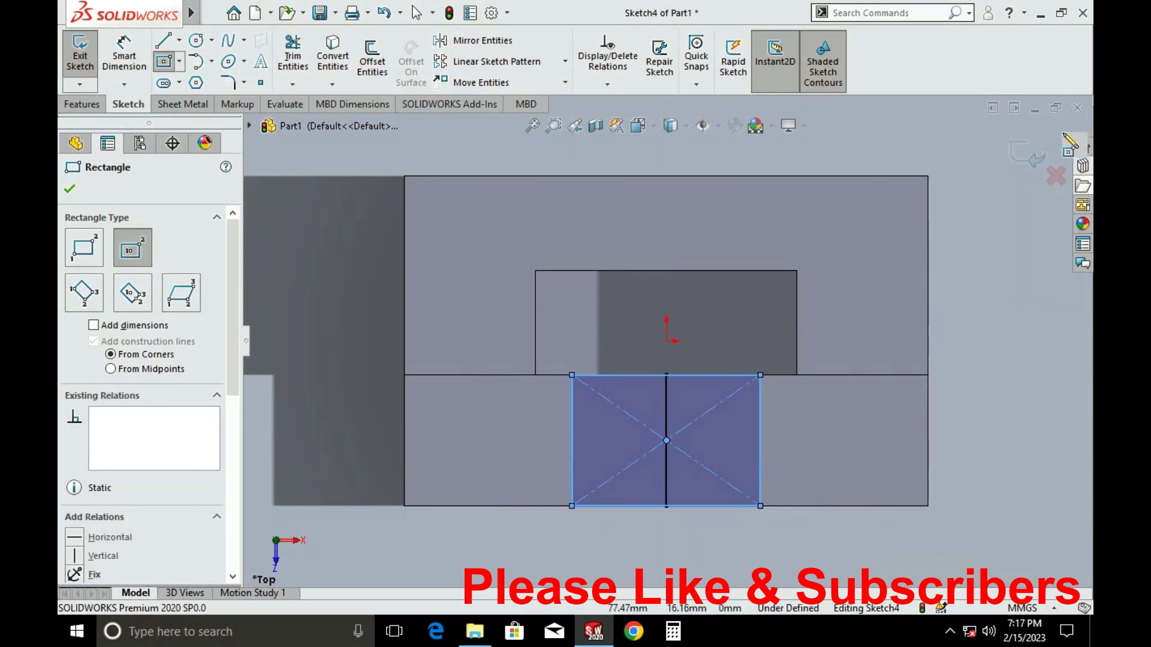
pyautogui.press('Escape')
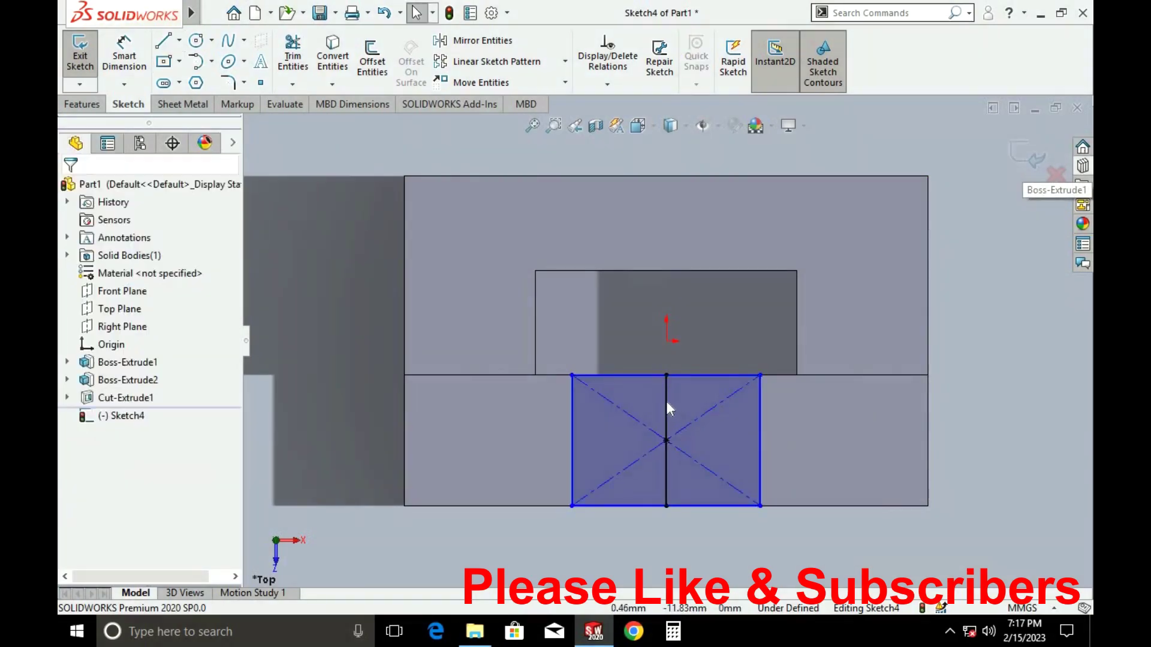
pyautogui.click(667, 401)
pyautogui.press('Delete')
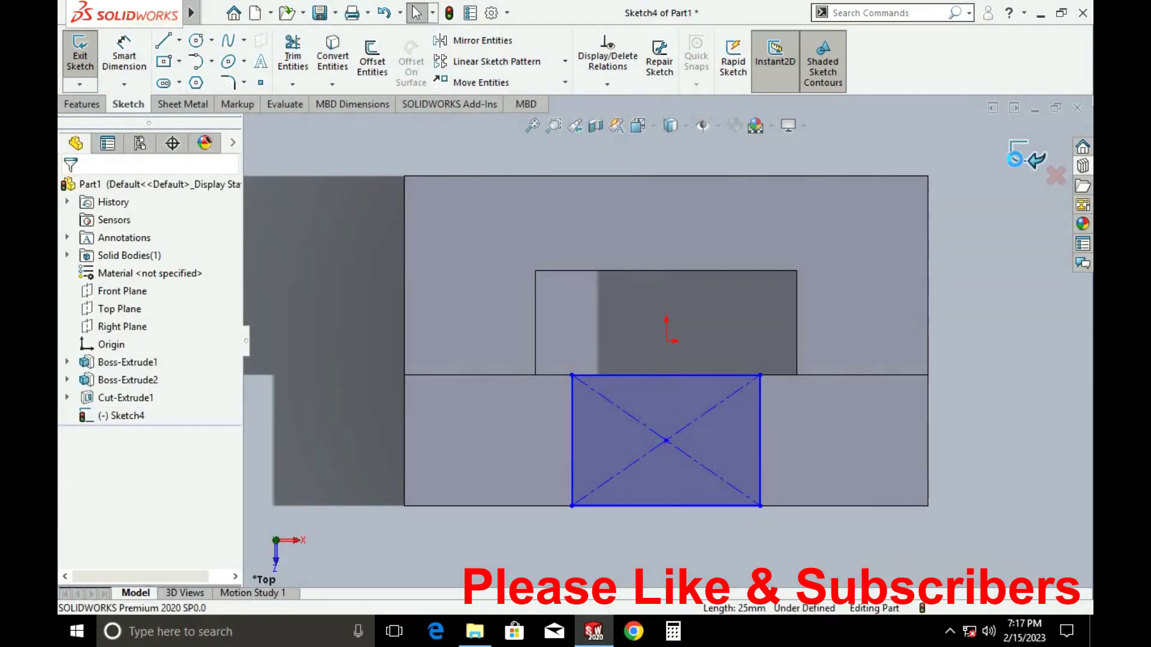
pyautogui.click(1018, 158)
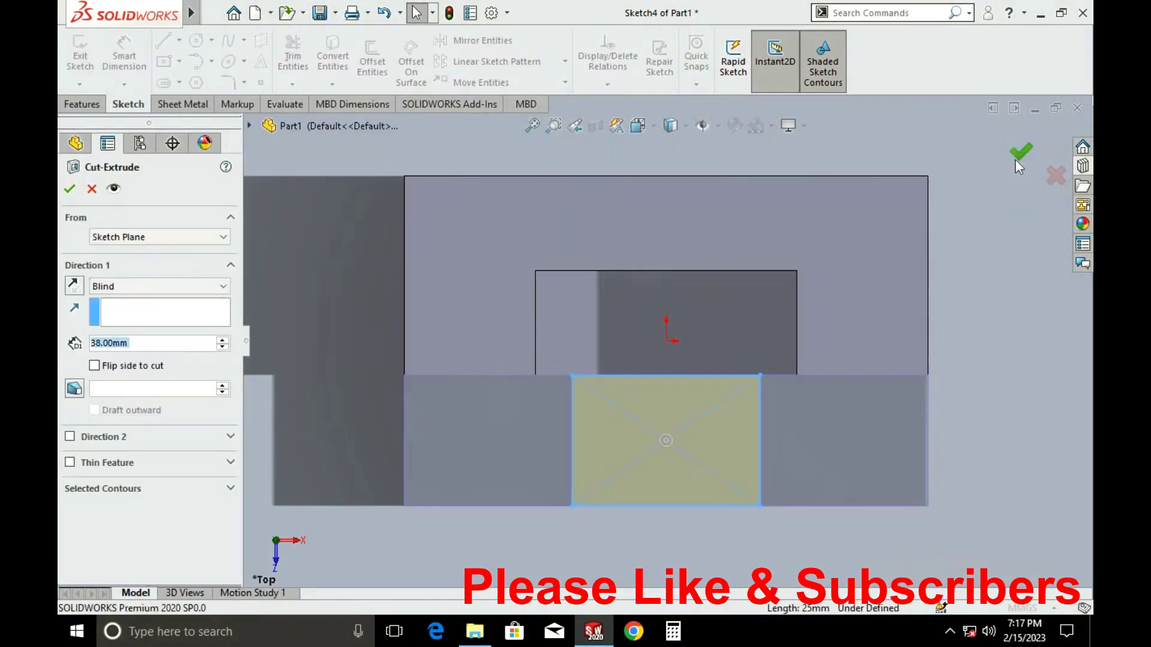
# Make the rectangular cut Through All, then orient the part to face its side
pyautogui.click(123, 287)
pyautogui.click(120, 308)
pyautogui.click(66, 190)
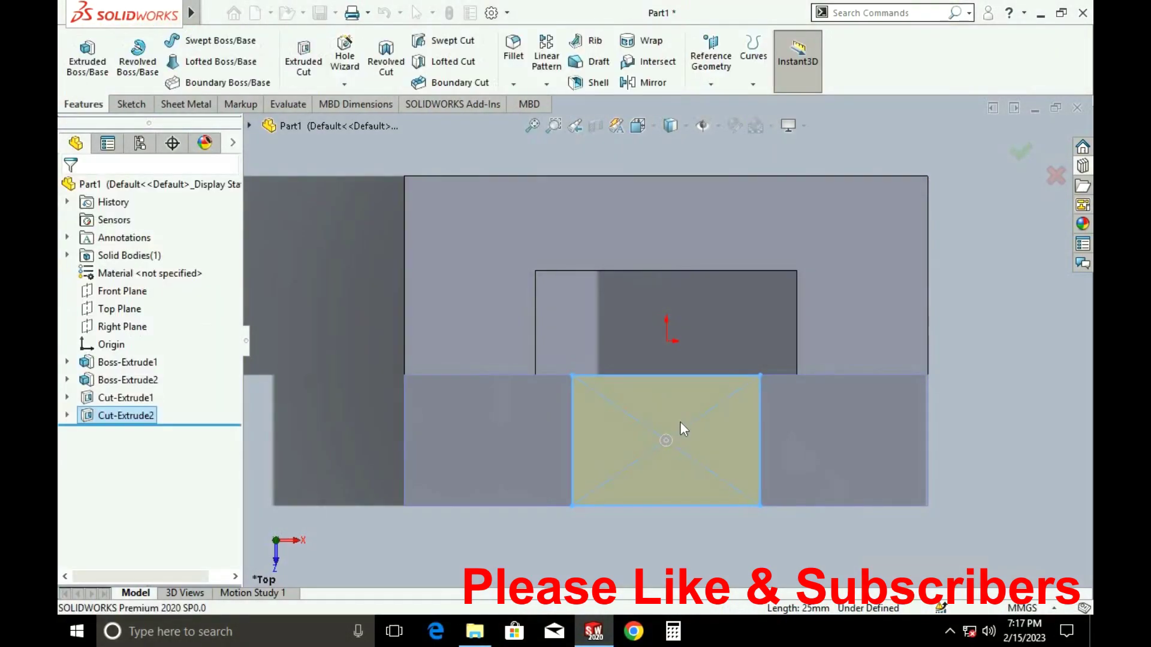
pyautogui.moveTo(977, 385)
pyautogui.mouseDown(button='middle')
pyautogui.moveTo(728, 469)
pyautogui.moveTo(760, 364)
pyautogui.moveTo(689, 416)
pyautogui.moveTo(771, 390)
pyautogui.moveTo(697, 523)
pyautogui.moveTo(764, 455)
pyautogui.moveTo(721, 470)
pyautogui.moveTo(777, 514)
pyautogui.moveTo(600, 299)
pyautogui.moveTo(649, 423)
pyautogui.mouseUp(button='middle')
pyautogui.press('space')
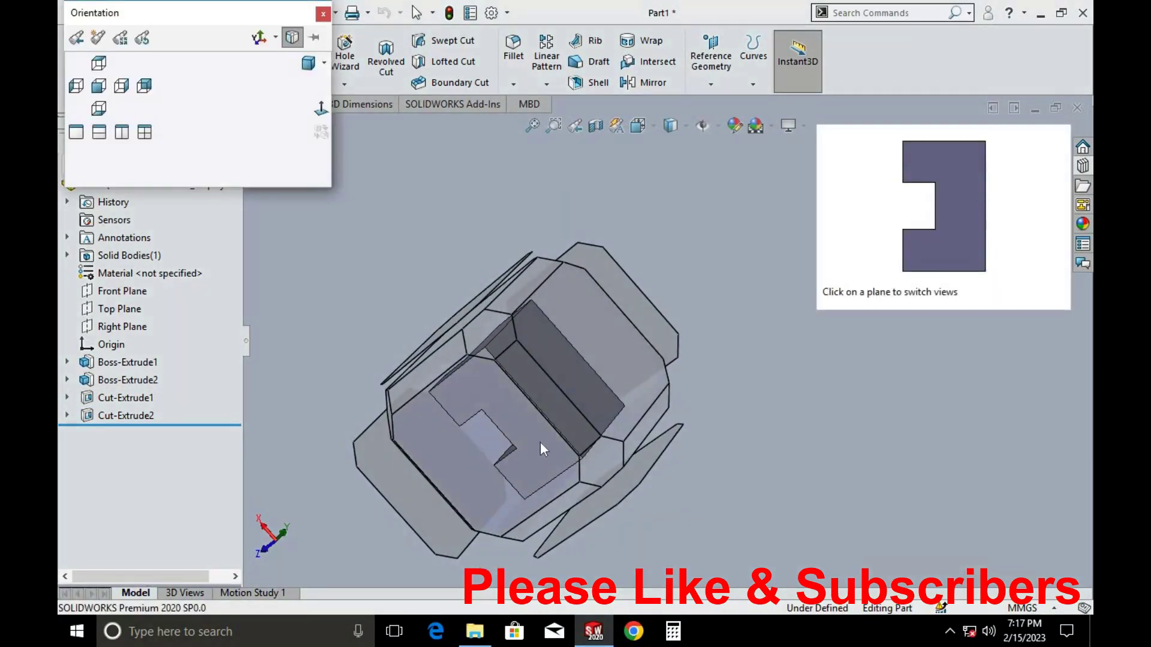
pyautogui.click(491, 253)
pyautogui.moveTo(617, 324)
pyautogui.mouseDown(button='middle')
pyautogui.moveTo(674, 488)
pyautogui.moveTo(689, 428)
pyautogui.mouseUp(button='middle')
pyautogui.press('space')
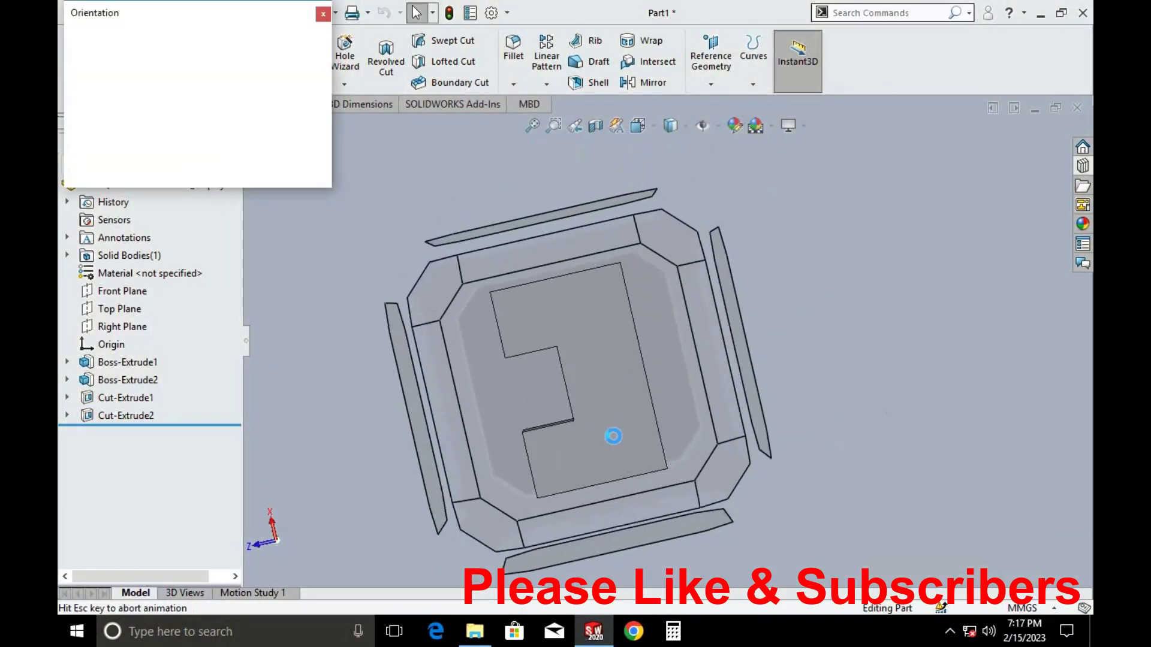
pyautogui.click(544, 395)
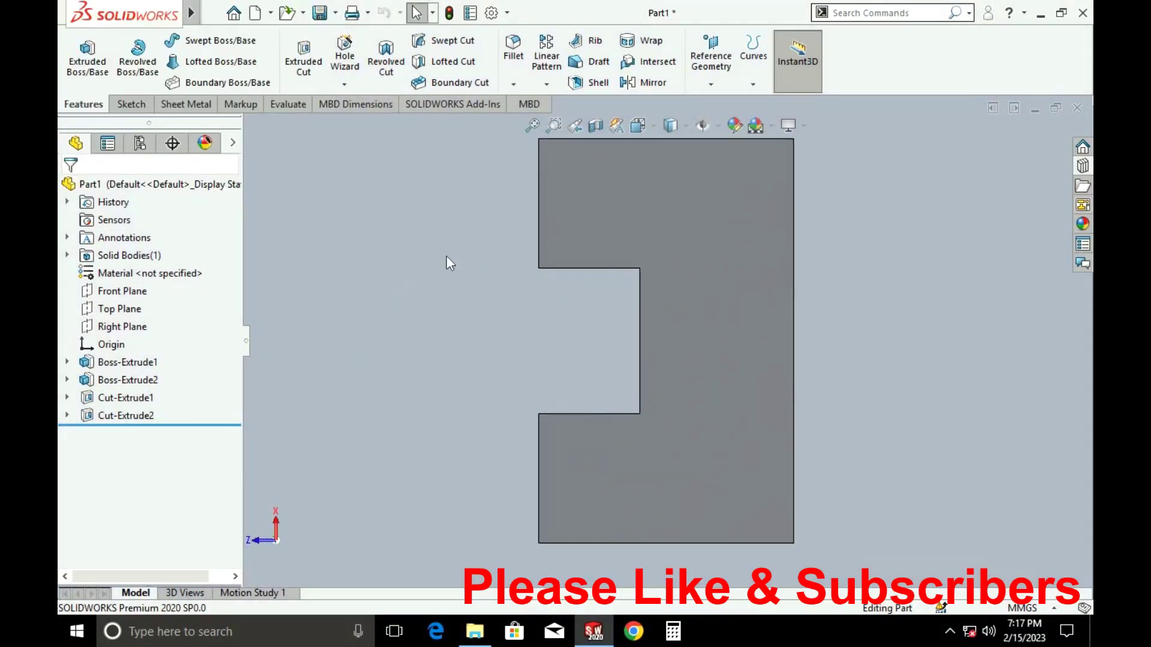
# Sketch a 39 × 100 centre rectangle at the origin on the side face for an extruded cut
pyautogui.click(306, 62)
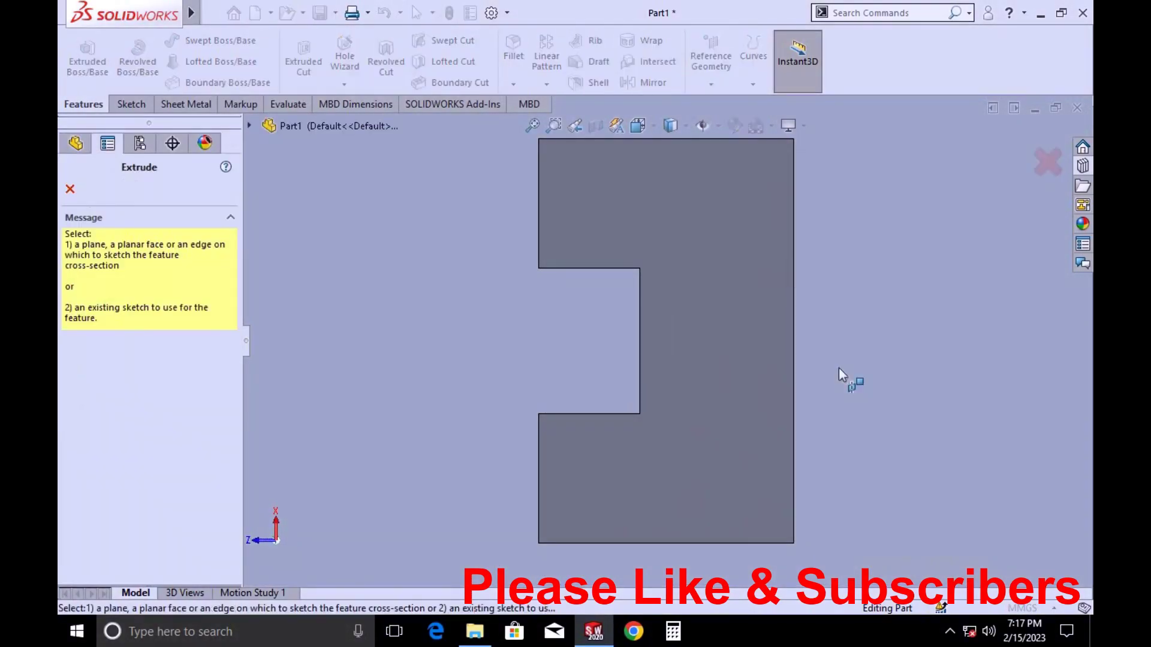
pyautogui.click(700, 278)
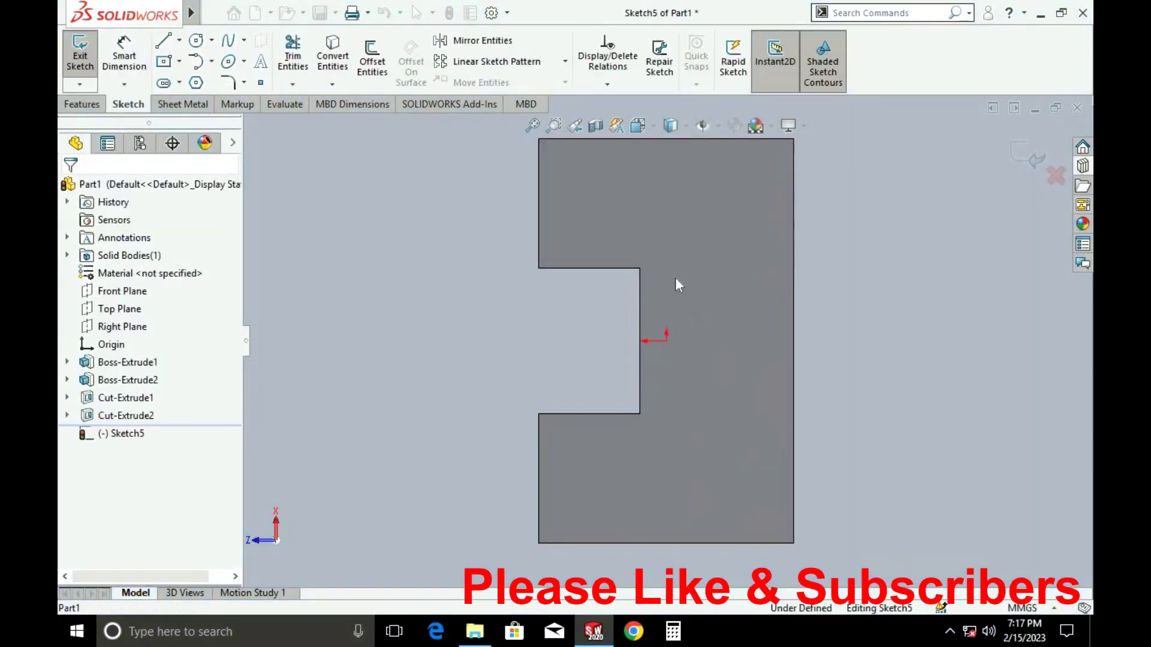
pyautogui.click(165, 64)
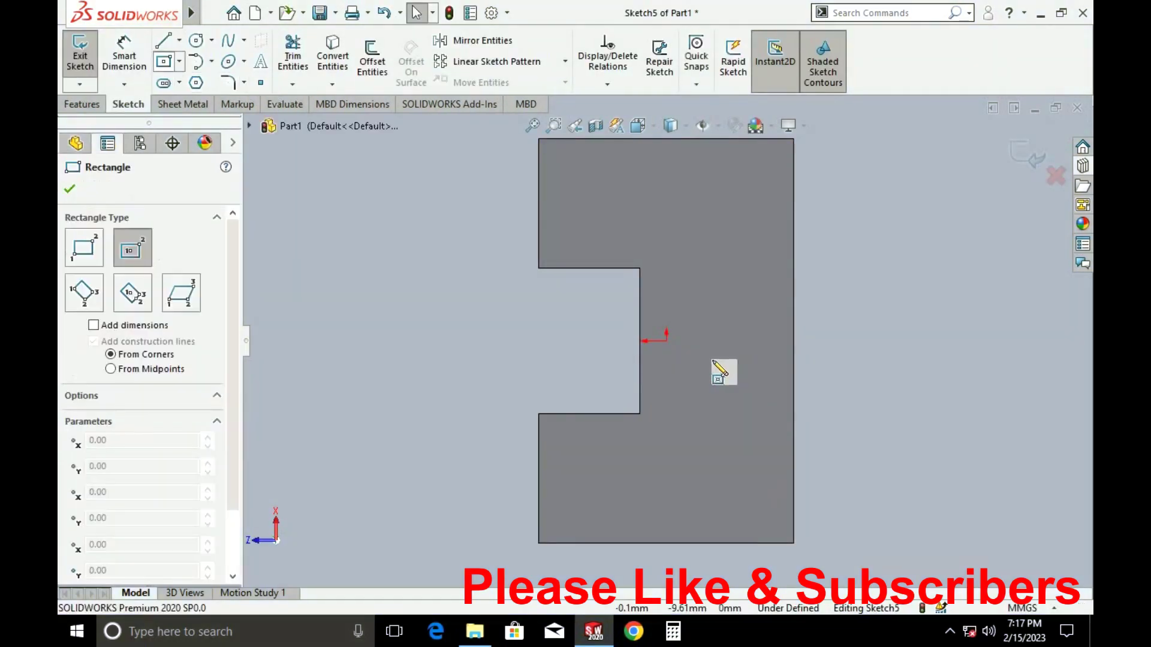
pyautogui.click(665, 340)
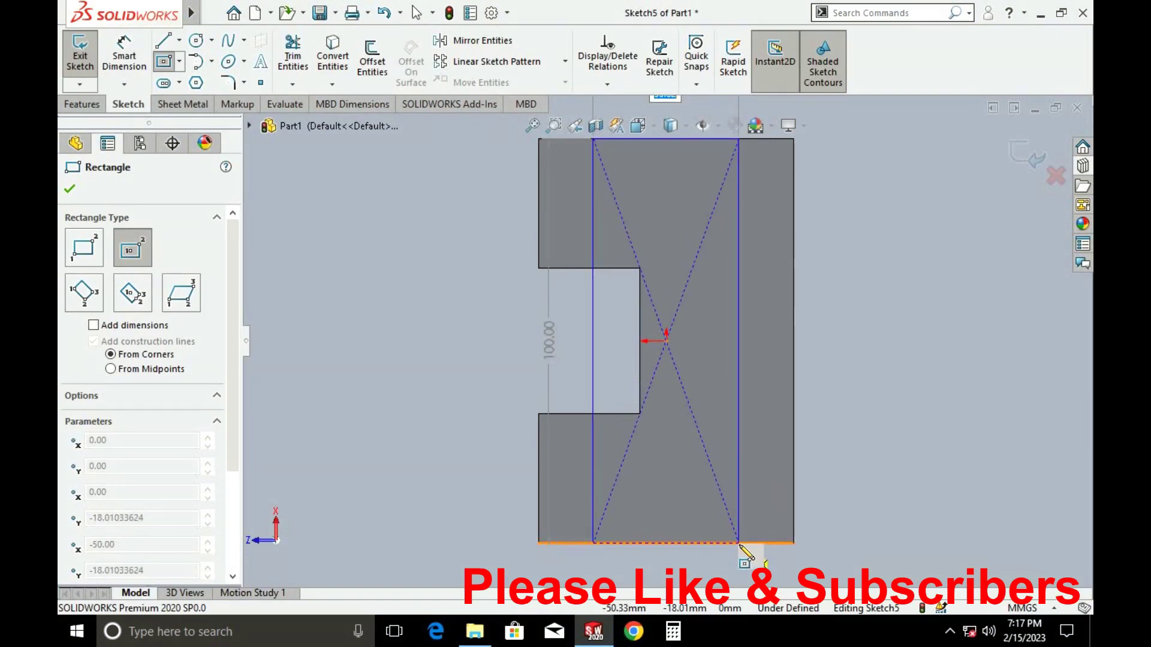
pyautogui.press('z')
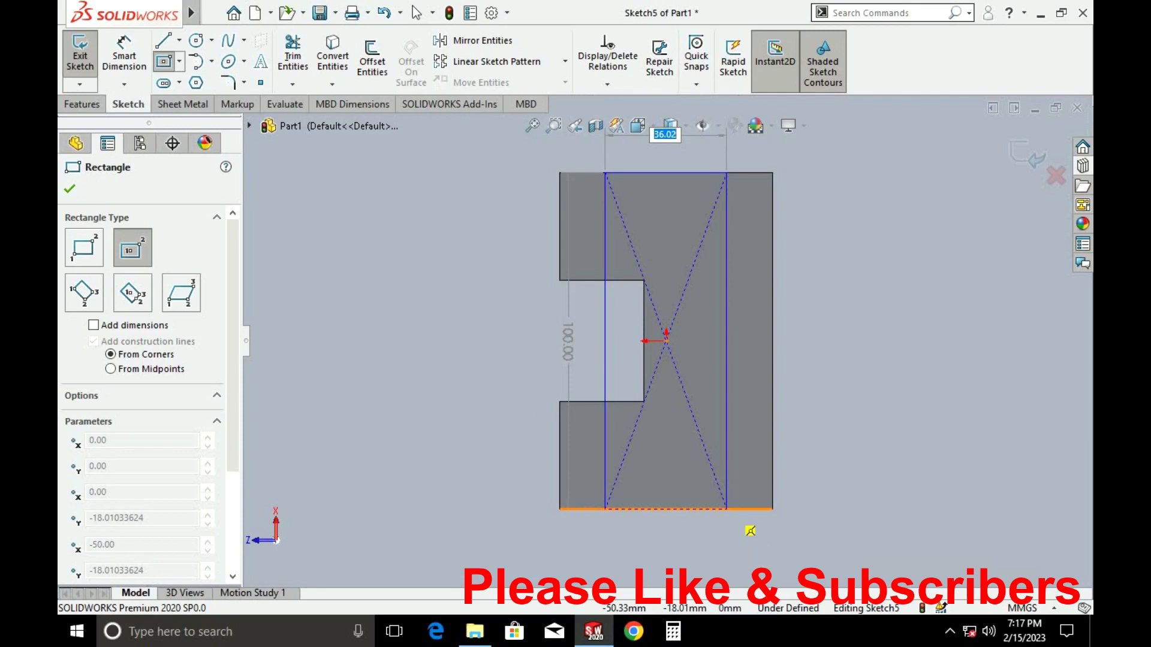
pyautogui.write('39')
pyautogui.press('Tab')
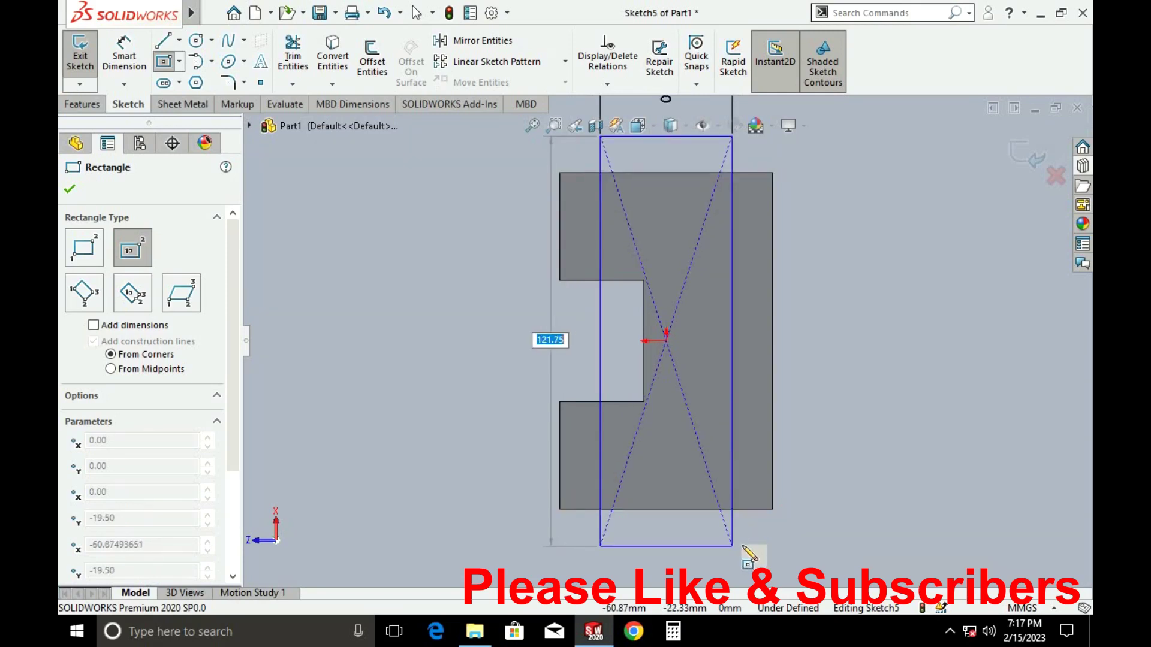
pyautogui.write('100')
pyautogui.press('Return')
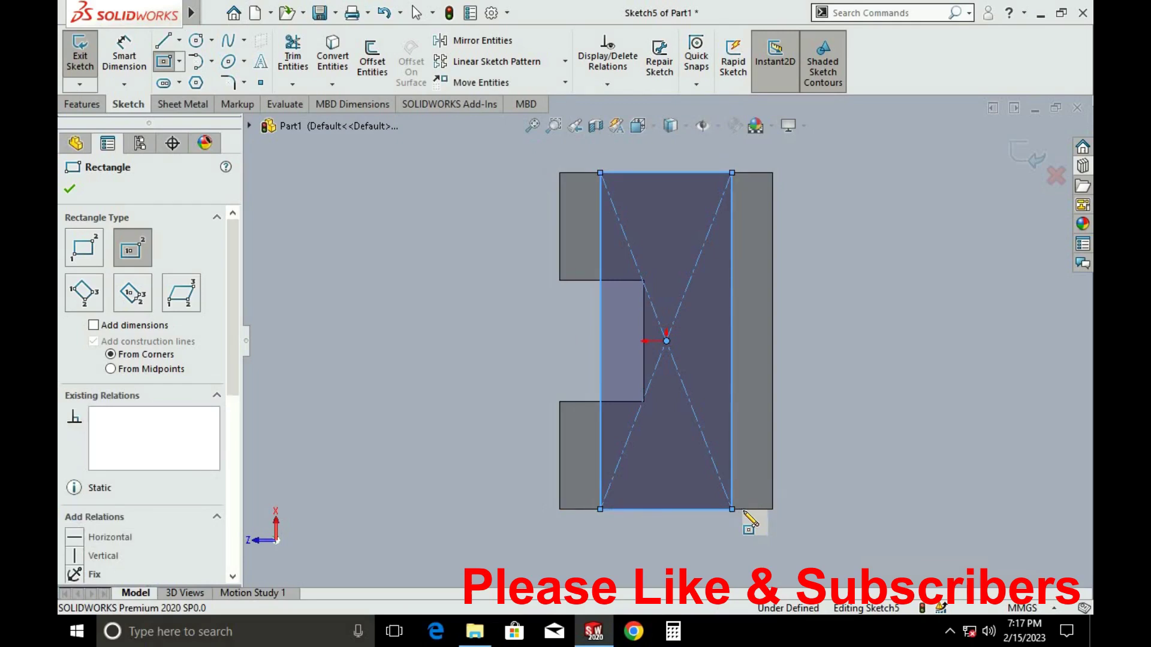
pyautogui.press('Escape')
pyautogui.hotkey('ctrl', 'e')
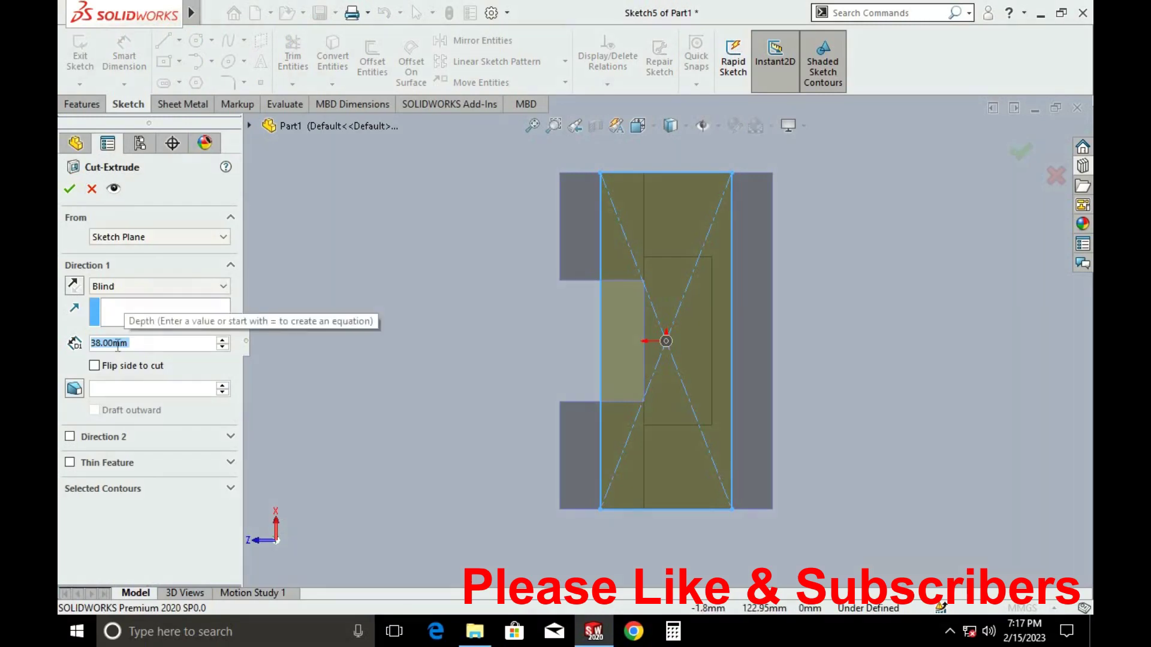
# Cut the rectangle 6 mm deep into the side face
pyautogui.write('6')
pyautogui.press('Return')
pyautogui.click(69, 189)
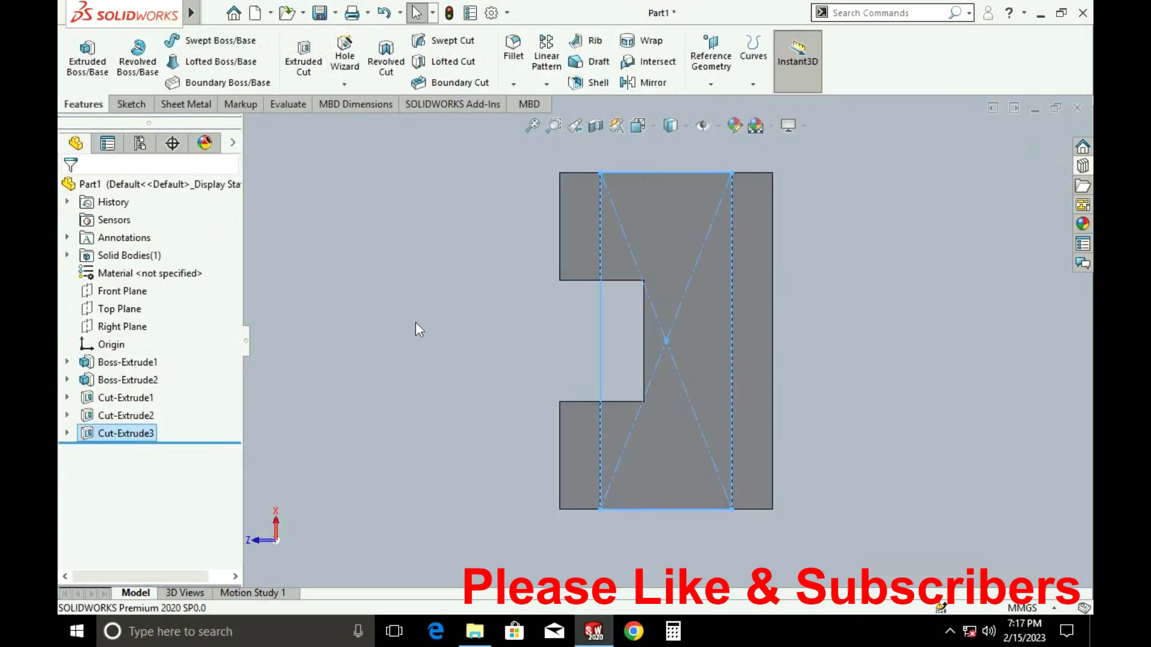
# Orbit to inspect the cuts, then switch to the Front view for another extruded cut
pyautogui.moveTo(507, 488)
pyautogui.mouseDown(button='middle')
pyautogui.moveTo(759, 470)
pyautogui.moveTo(753, 427)
pyautogui.mouseUp(button='middle')
pyautogui.moveTo(796, 390); pyautogui.dragTo(773, 434, button='middle')
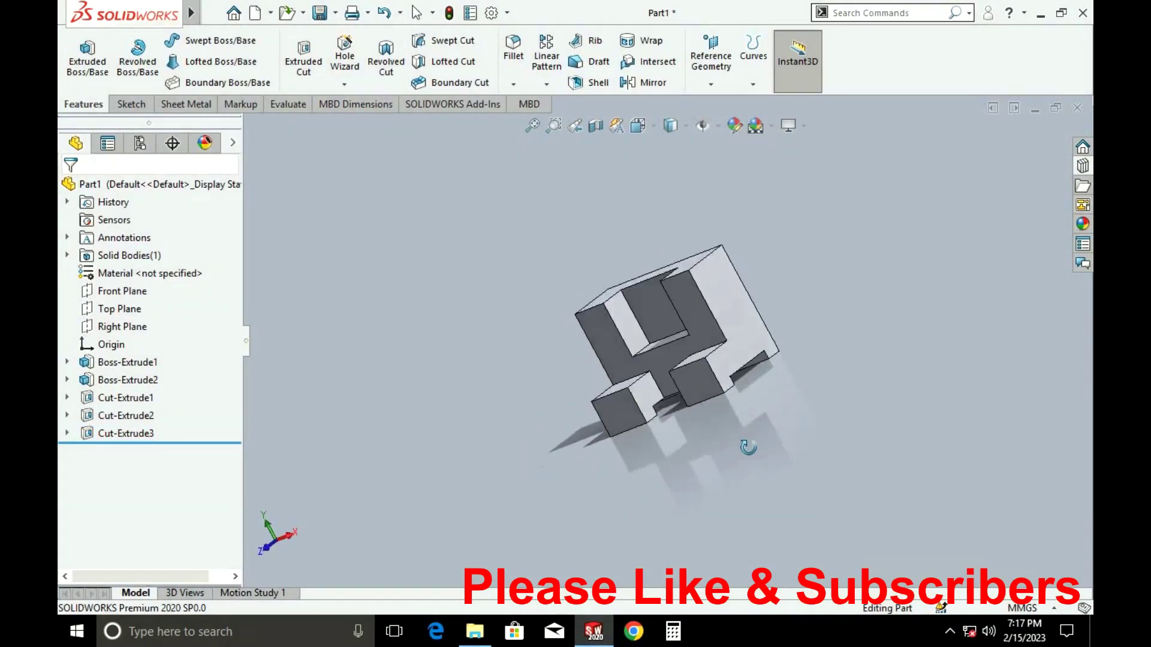
pyautogui.press('space')
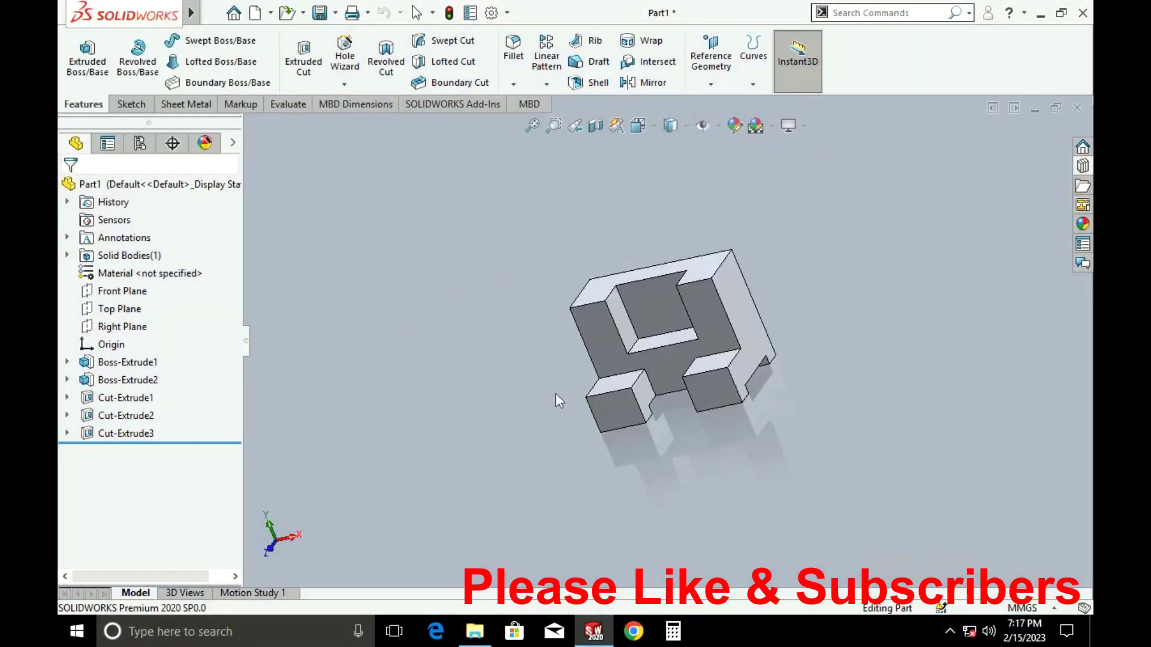
pyautogui.scroll(2, 653, 362)
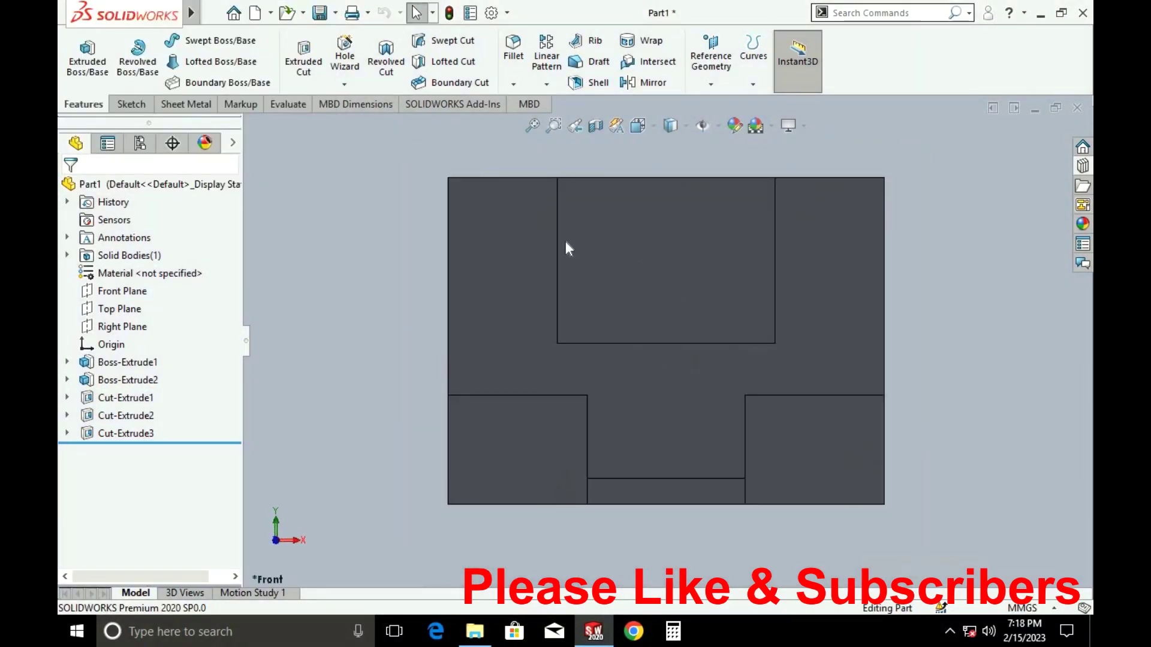
pyautogui.click(304, 57)
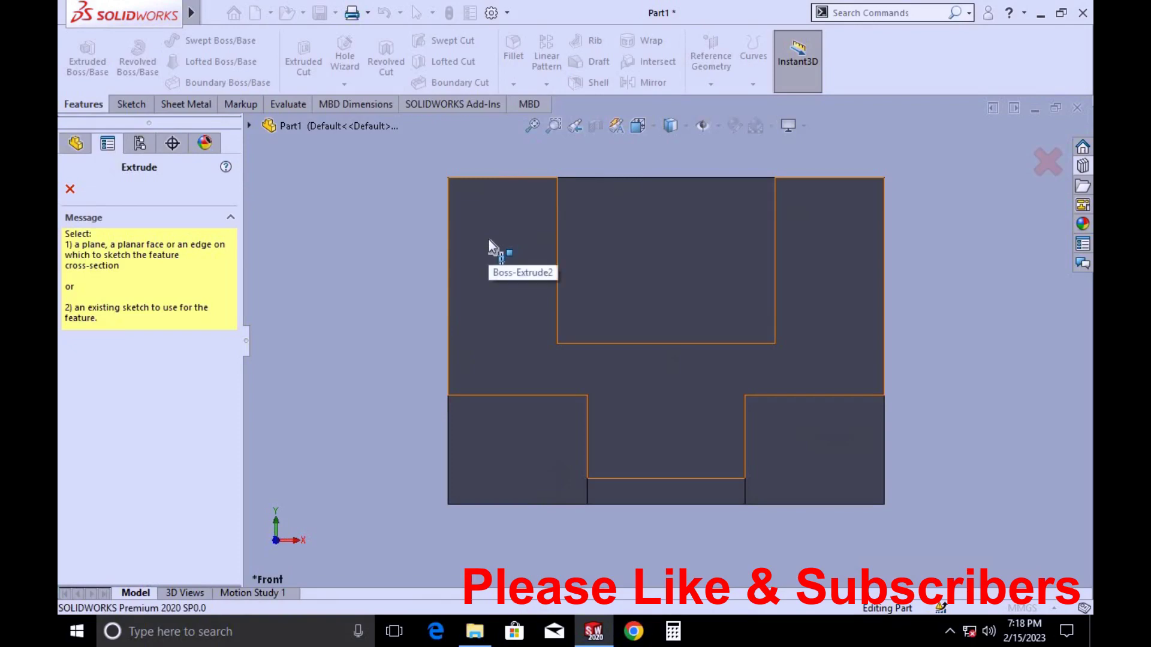
# On the front face, draw a 5 mm vertical positioning line down from the top edge
pyautogui.click(488, 239)
pyautogui.click(162, 40)
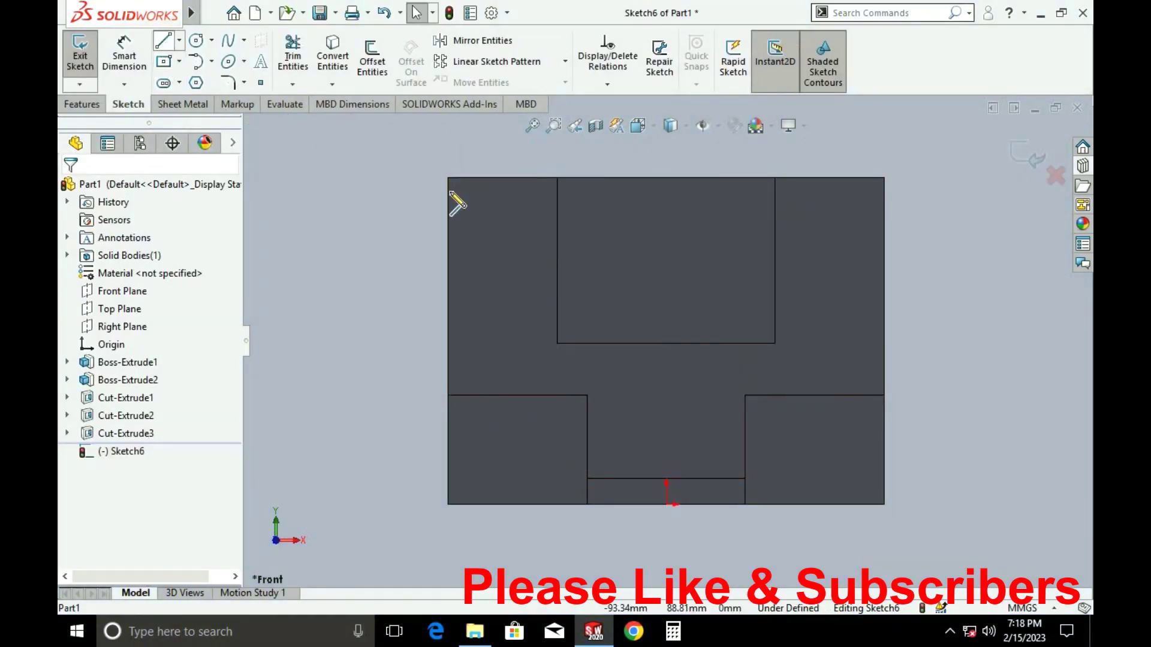
pyautogui.click(502, 178)
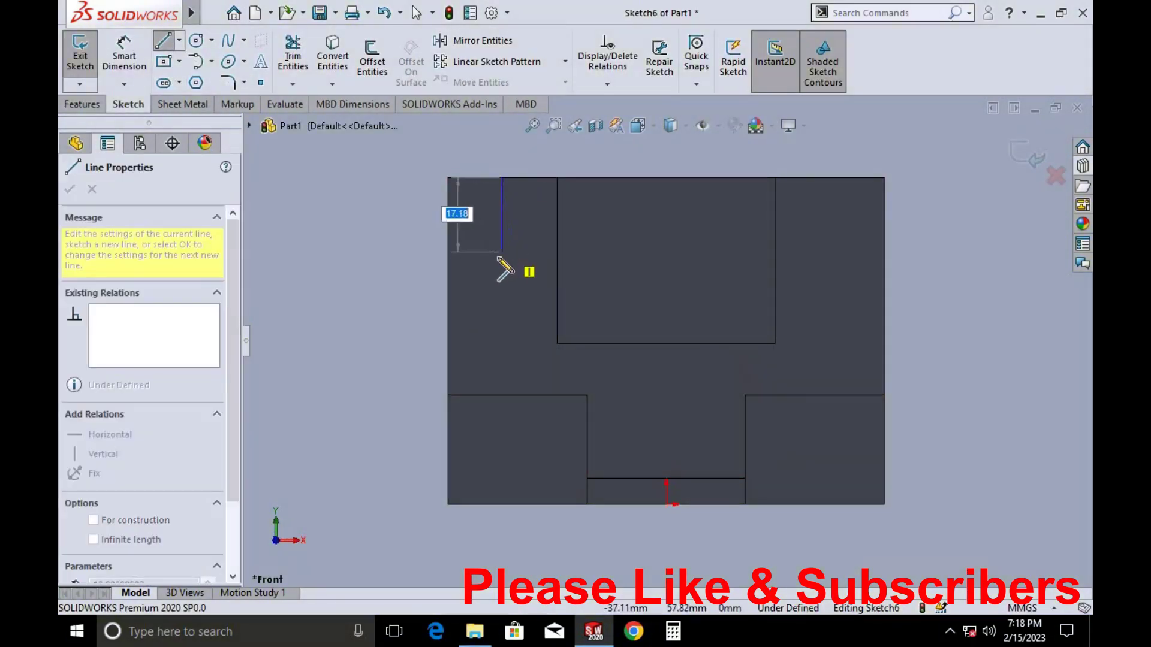
pyautogui.write('5')
pyautogui.press('Return')
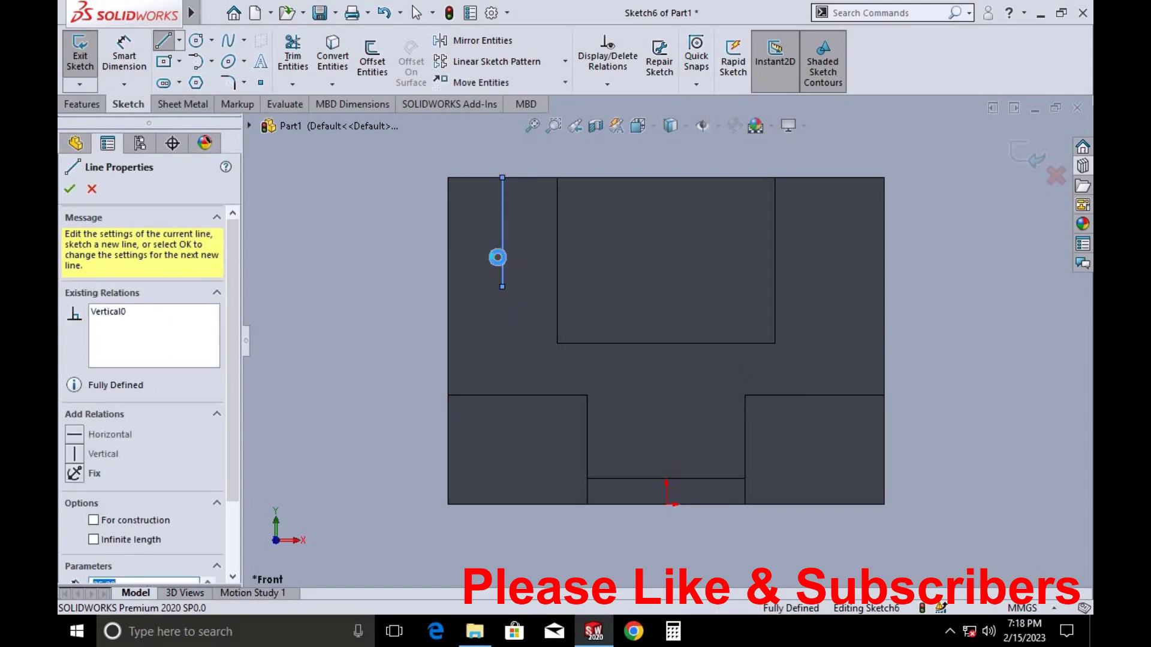
pyautogui.press('Escape')
# Draw a size-2 circle at the line's lower end, then delete the helper line
pyautogui.click(198, 42)
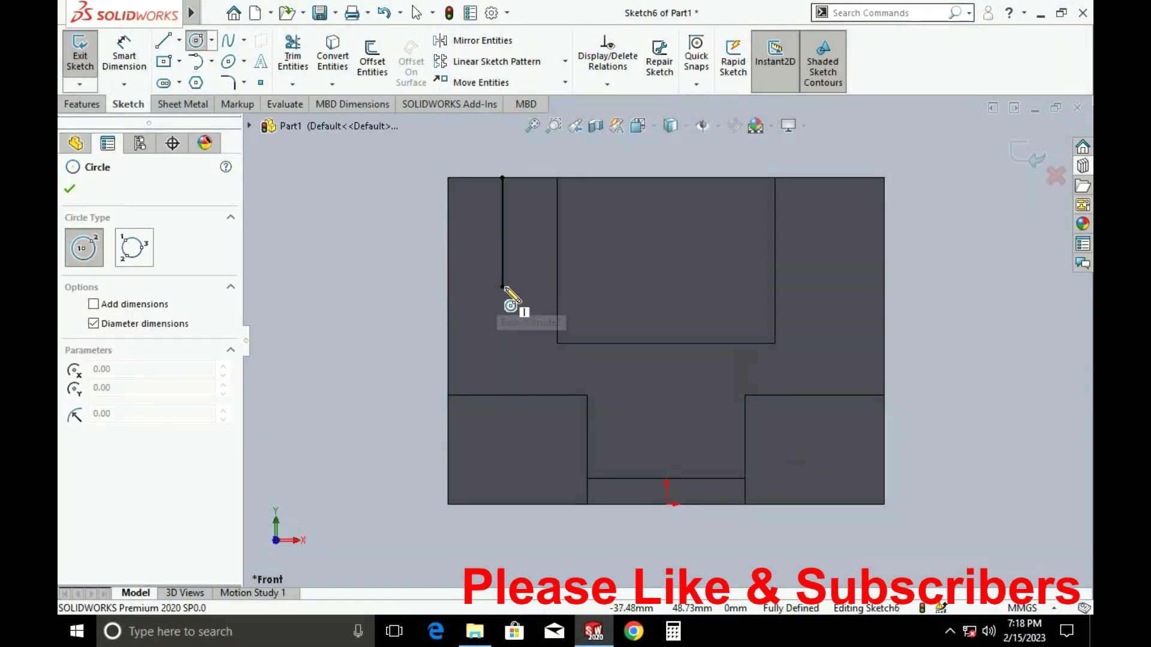
pyautogui.click(502, 287)
pyautogui.write('2')
pyautogui.press('Return')
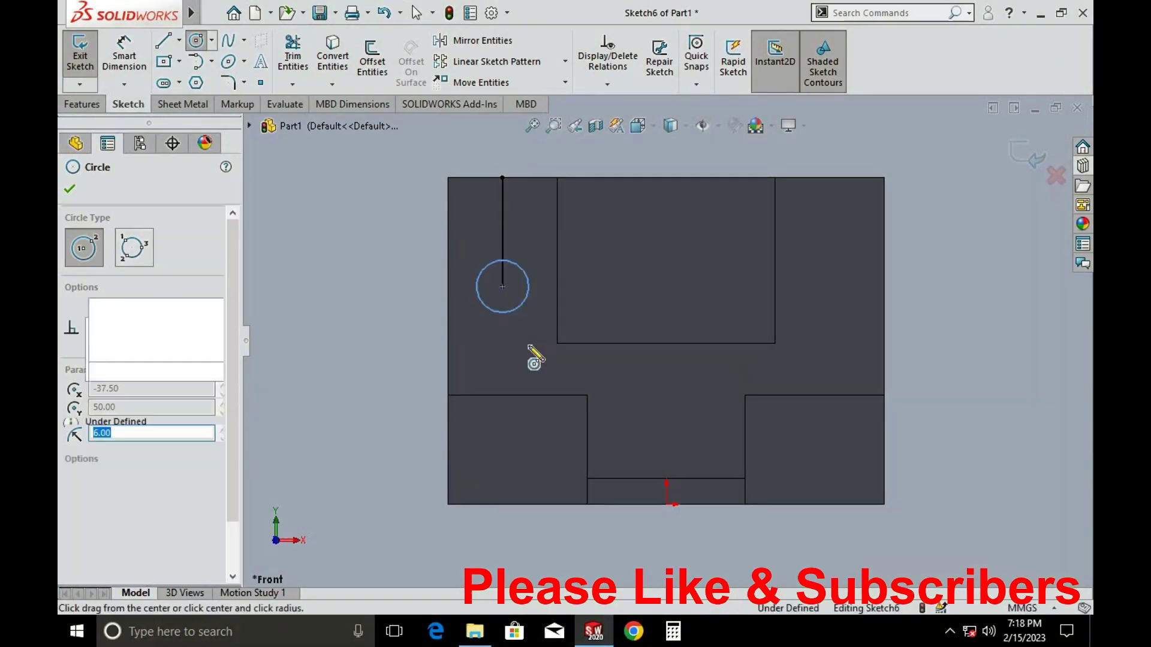
pyautogui.press('Escape')
pyautogui.click(502, 229)
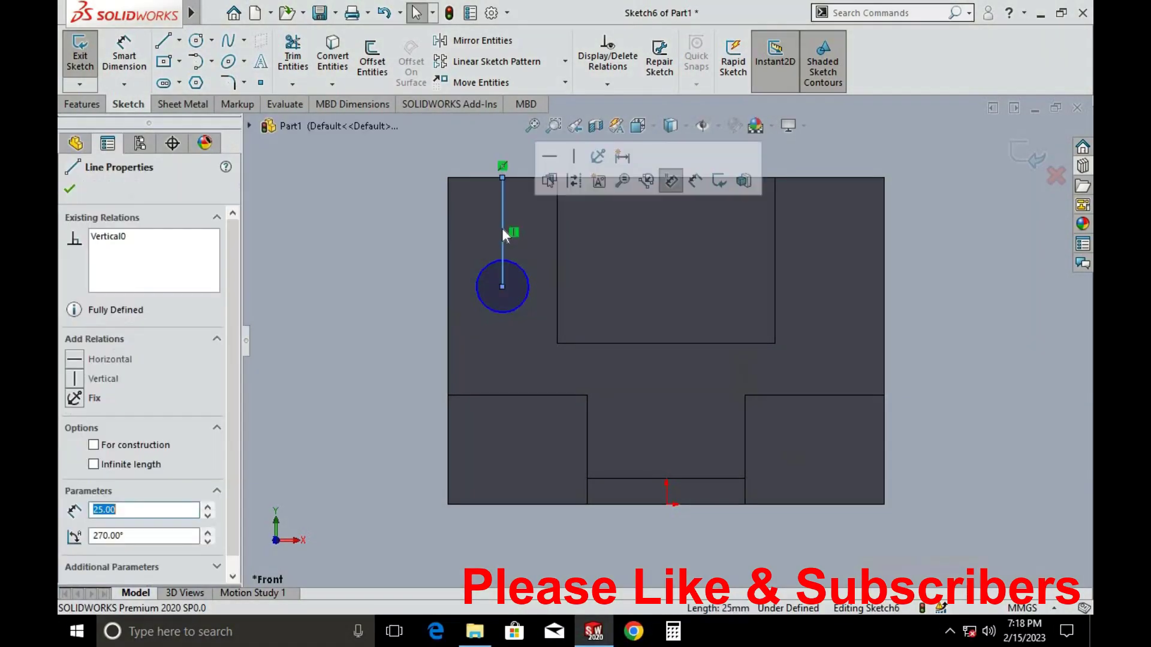
pyautogui.press('Delete')
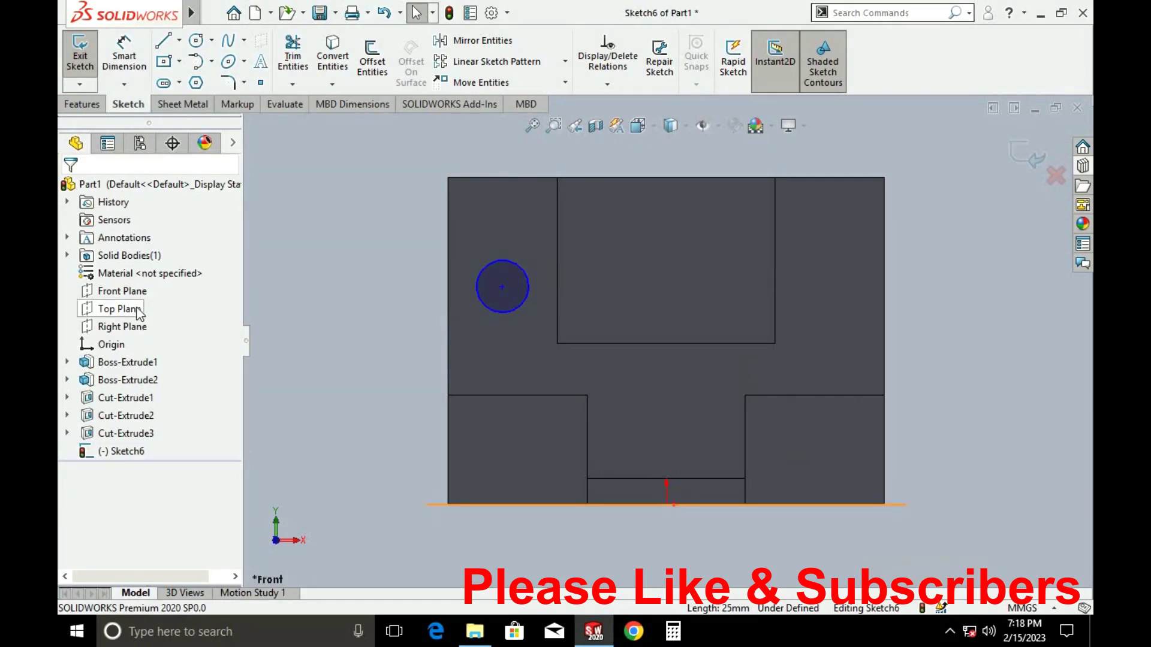
# Mirror the left circle across the Right Plane to create the right-hand copy
pyautogui.click(133, 327)
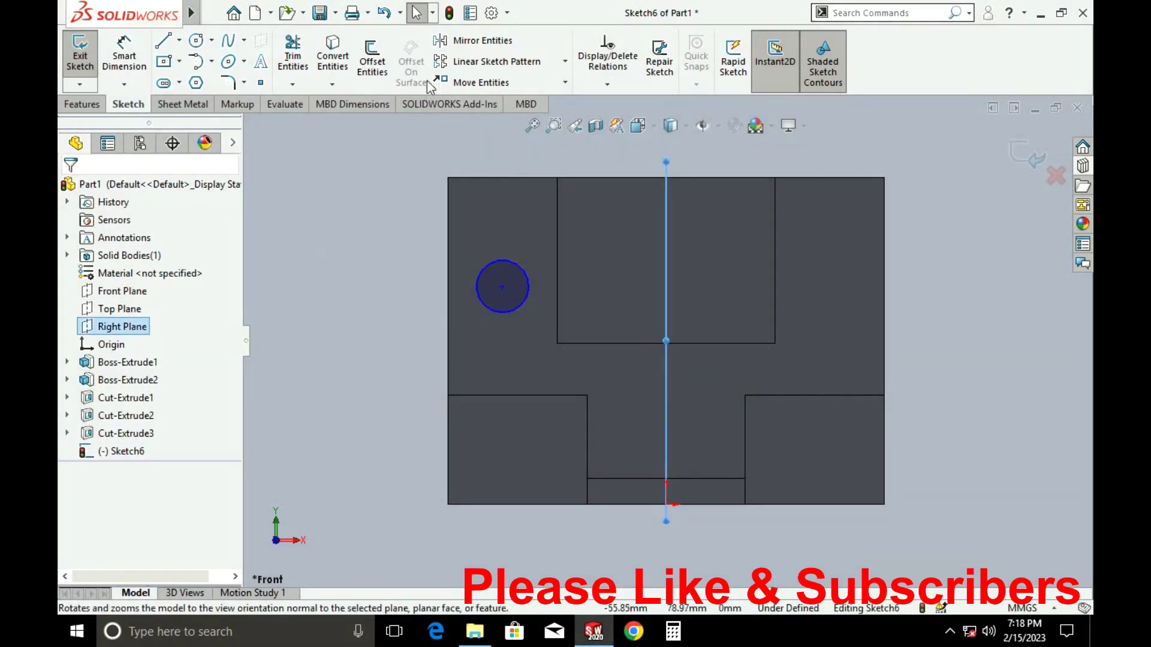
pyautogui.click(473, 45)
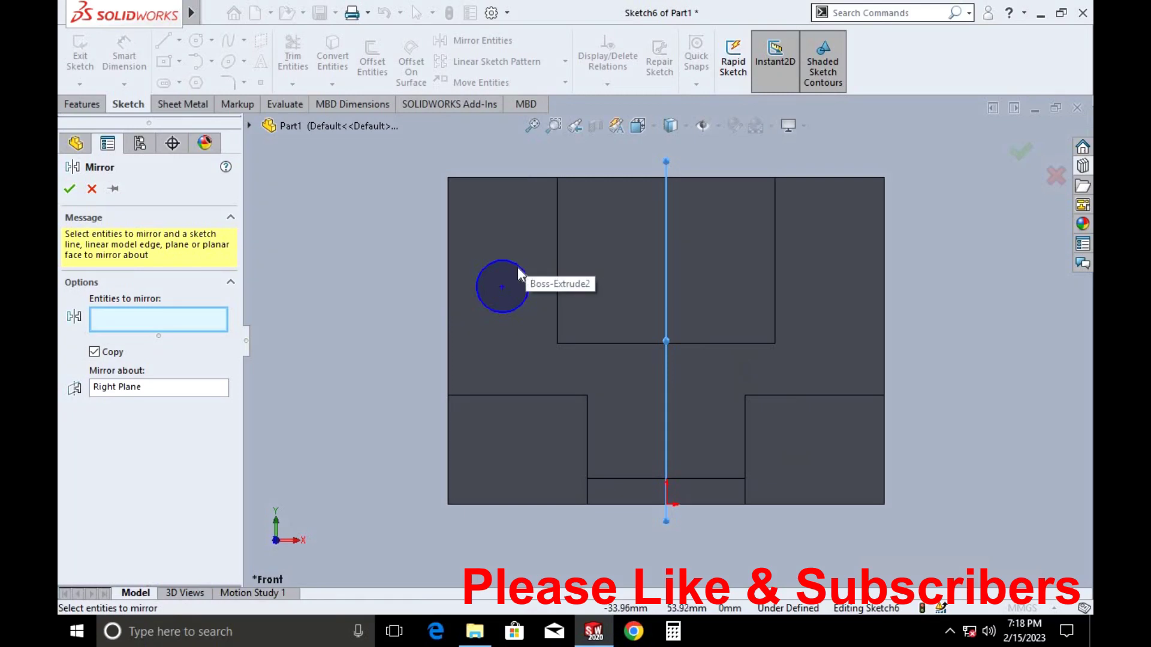
pyautogui.click(520, 269)
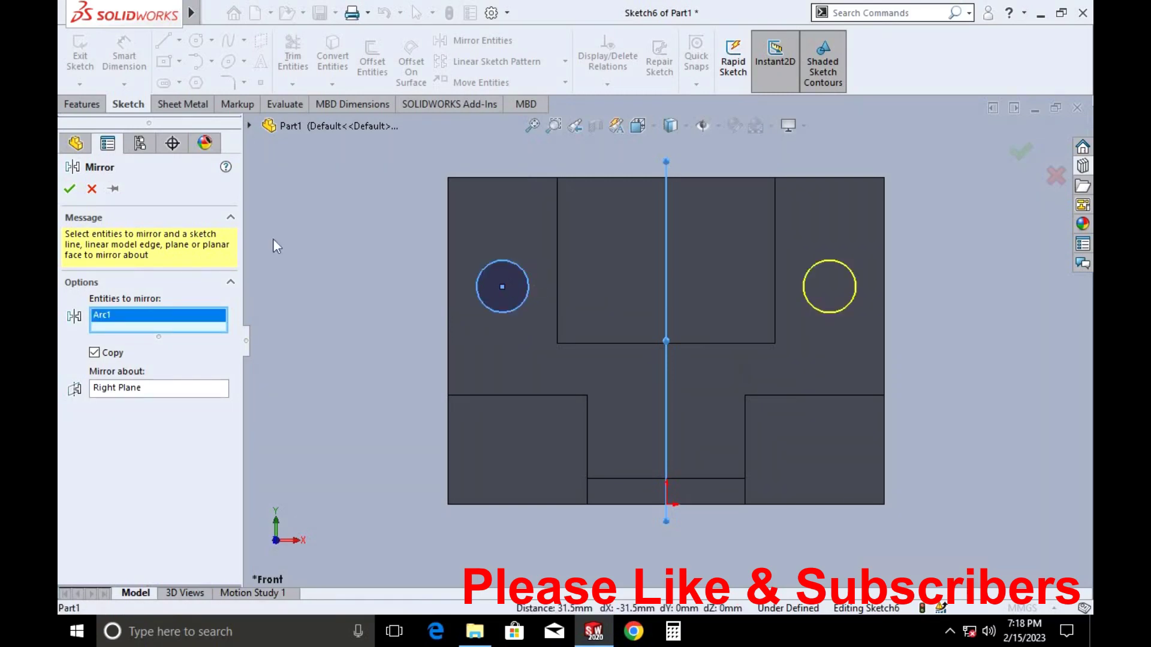
pyautogui.click(70, 189)
pyautogui.moveTo(602, 291); pyautogui.dragTo(584, 282, button='middle')
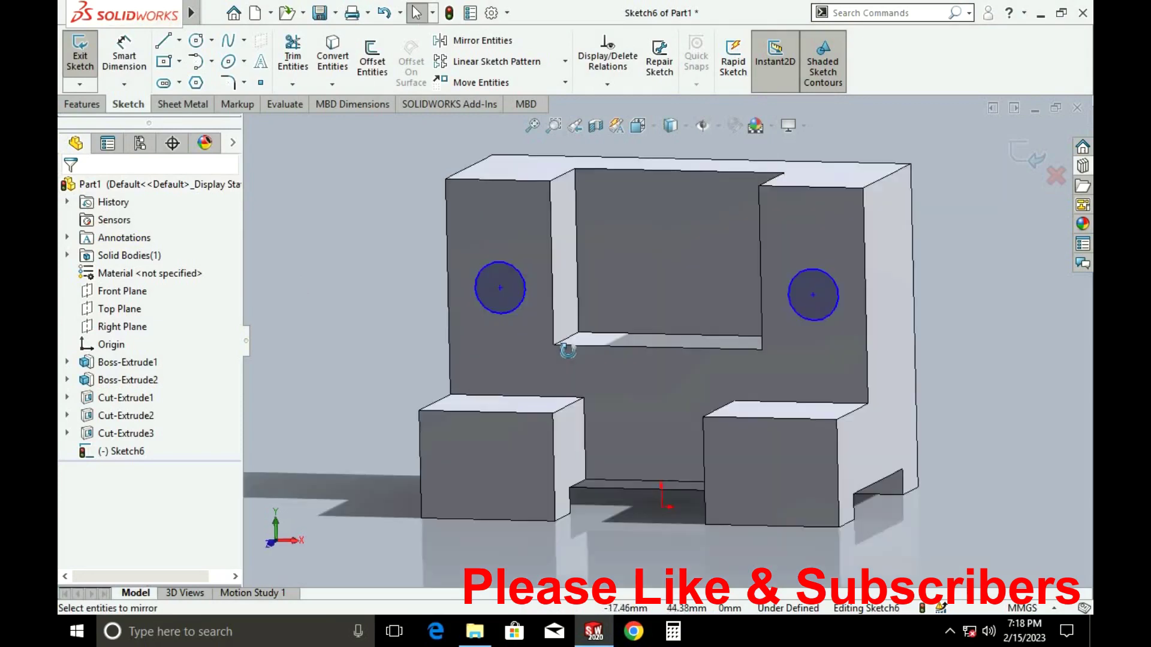
# Cut both sketched circles Through All into the part
pyautogui.click(94, 107)
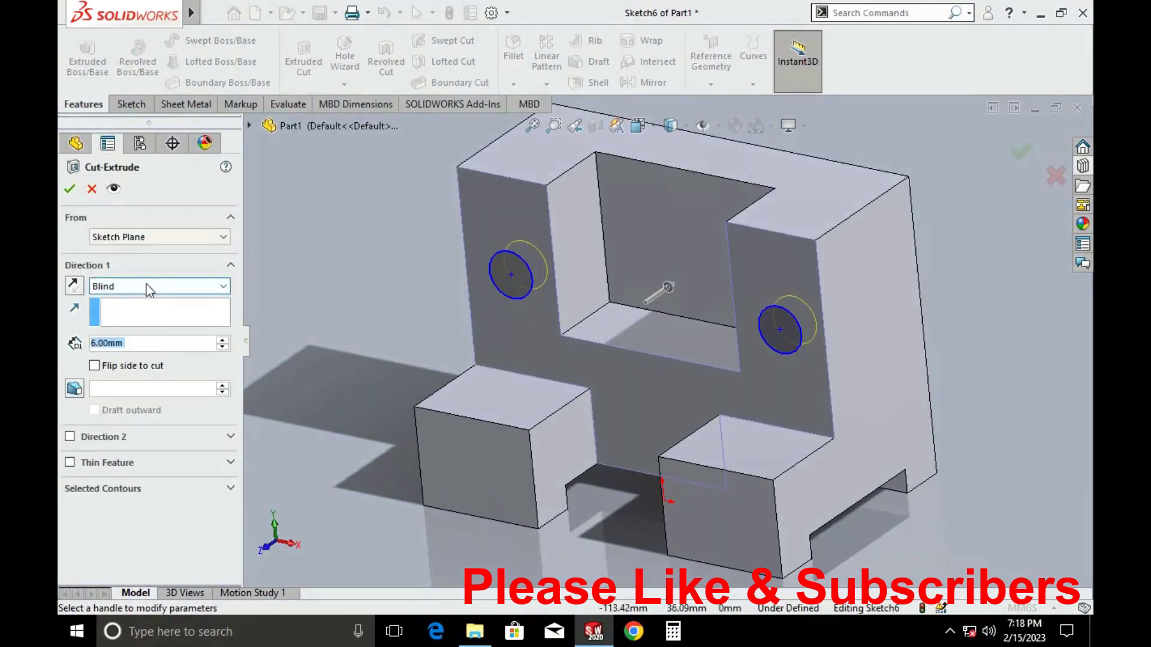
pyautogui.click(148, 288)
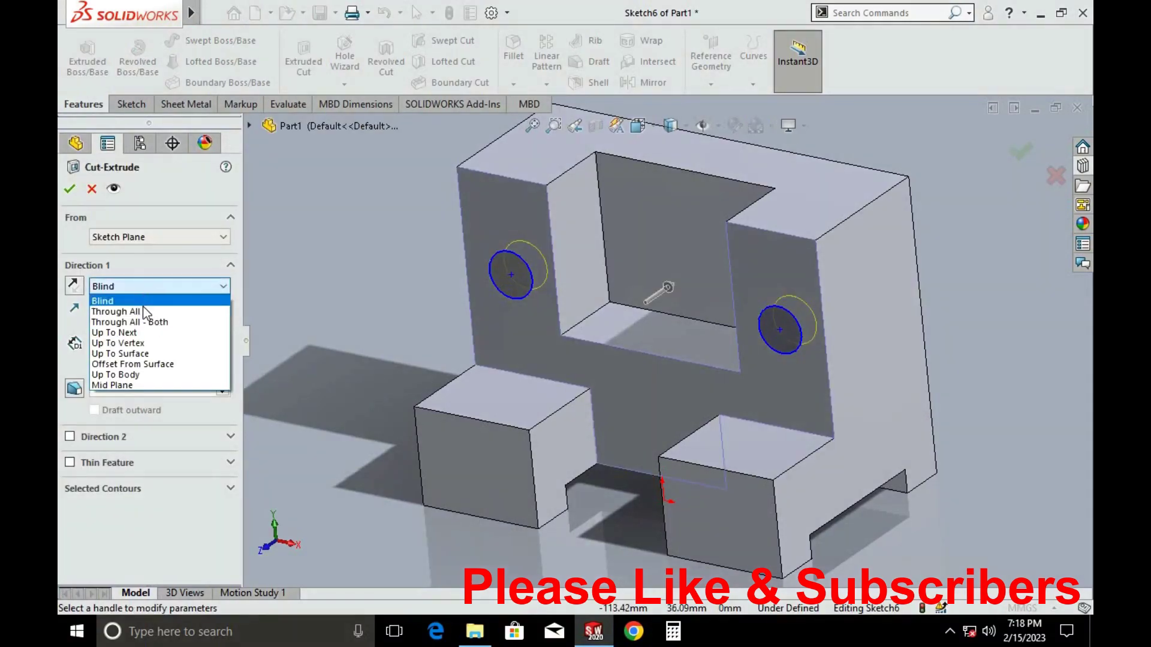
pyautogui.click(144, 310)
pyautogui.press('Return')
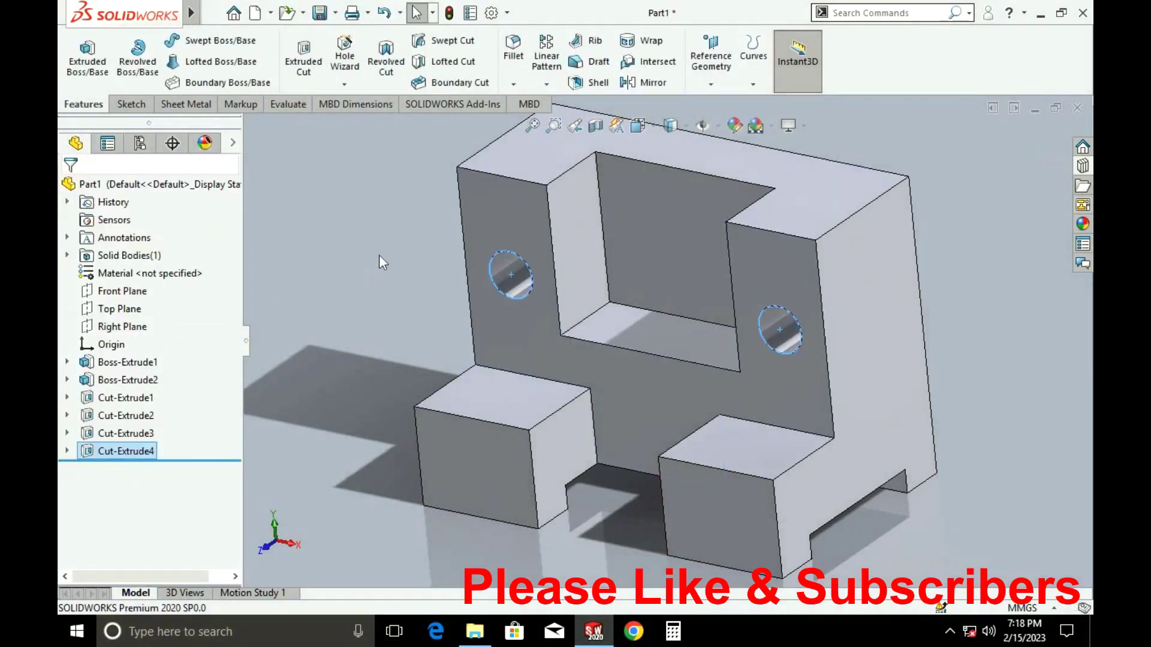
# Orbit to inspect the new holes, then set the Front view
pyautogui.moveTo(379, 254)
pyautogui.mouseDown(button='middle')
pyautogui.moveTo(591, 337)
pyautogui.moveTo(648, 393)
pyautogui.moveTo(614, 375)
pyautogui.mouseUp(button='middle')
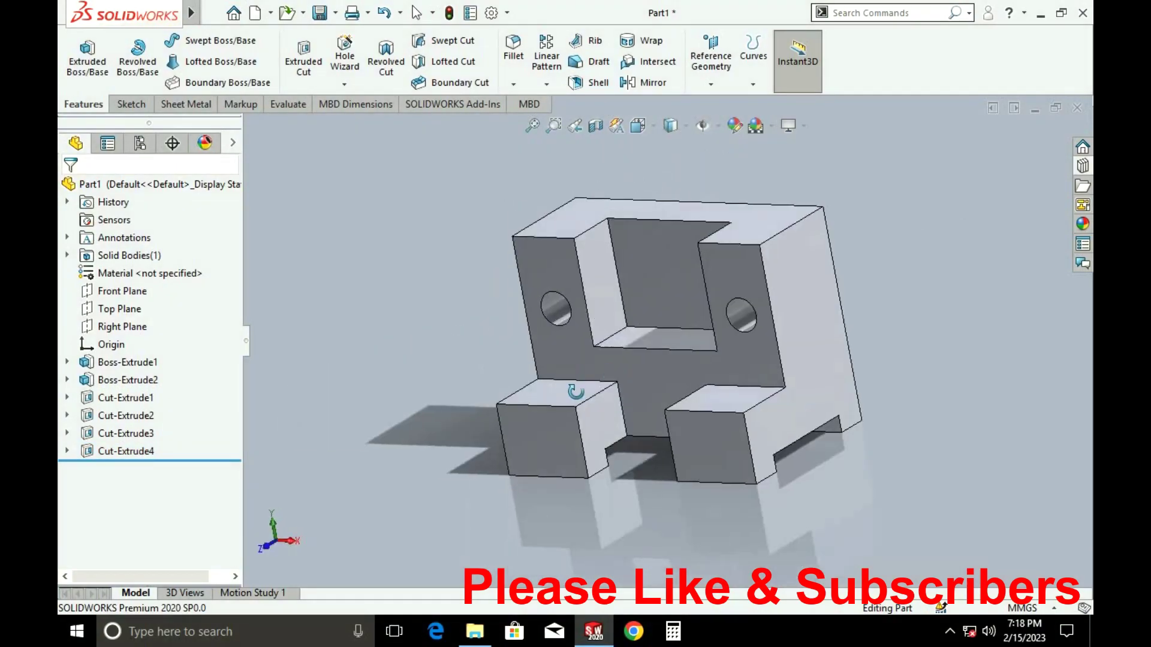
pyautogui.press('space')
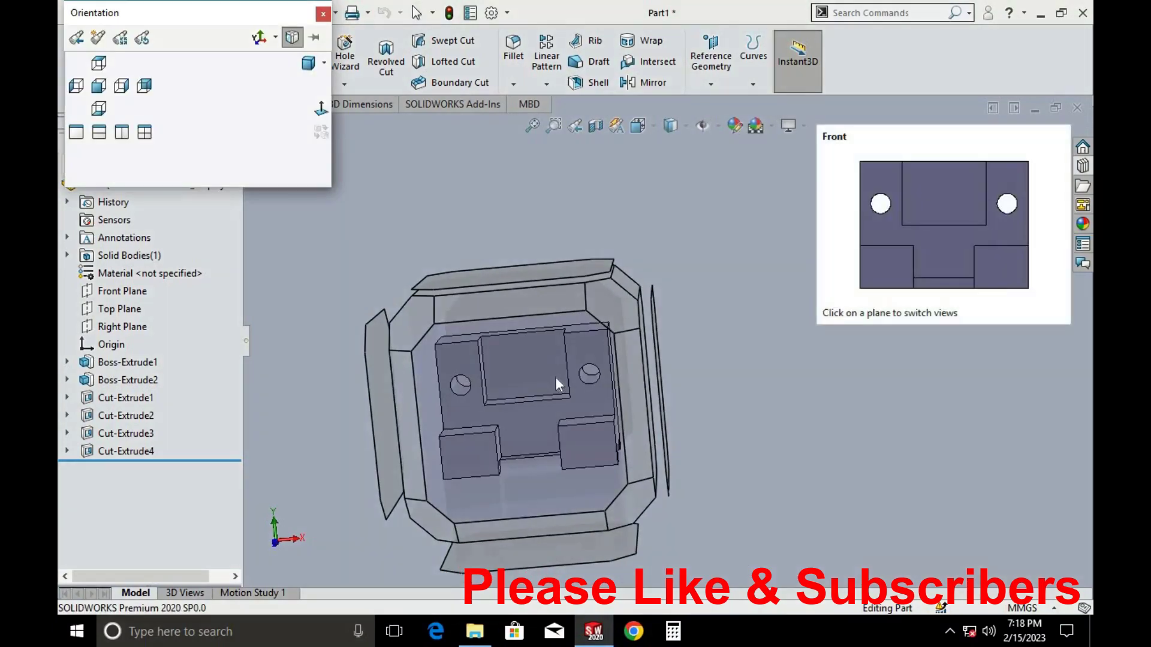
pyautogui.click(555, 376)
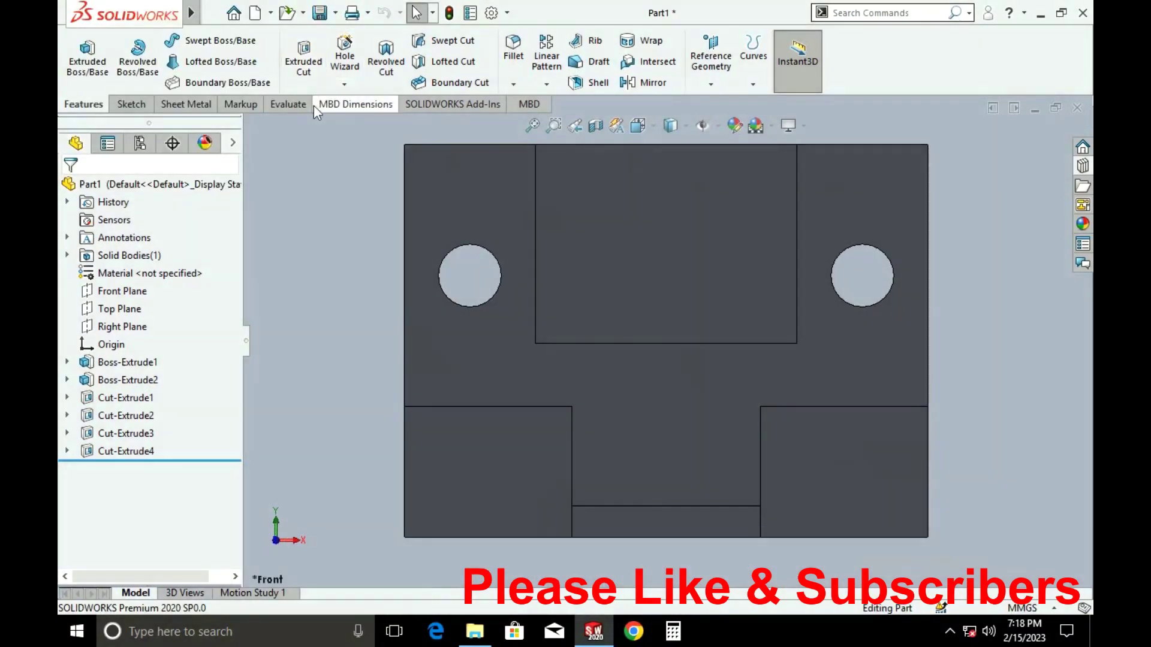
pyautogui.click(288, 103)
pyautogui.click(183, 60)
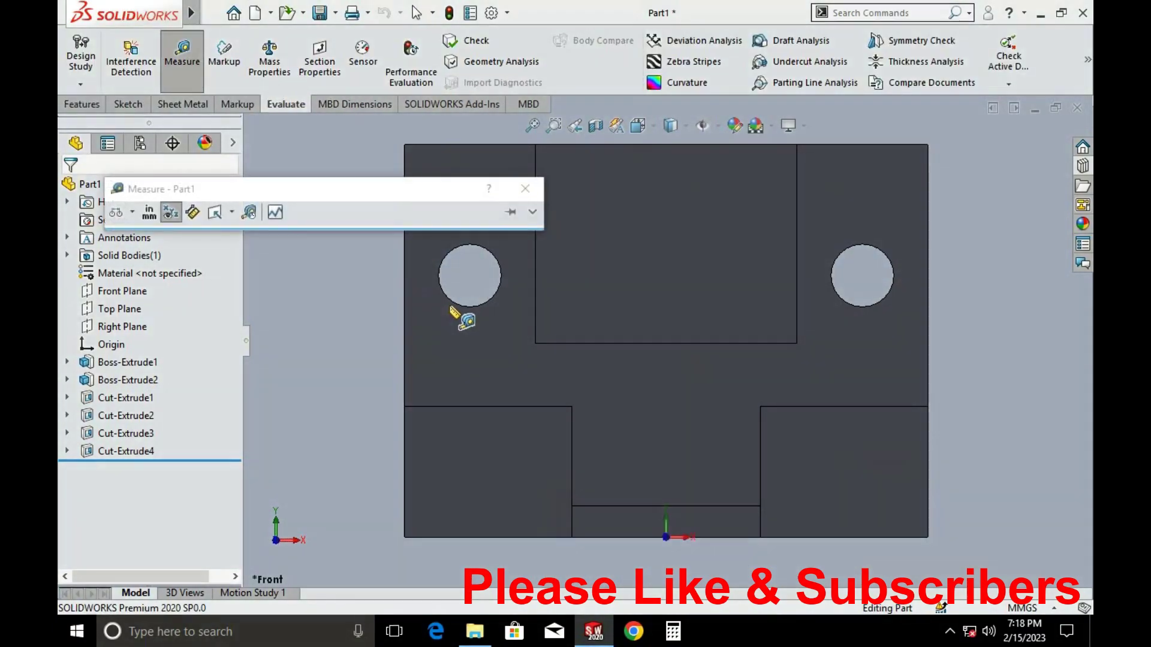
pyautogui.click(455, 302)
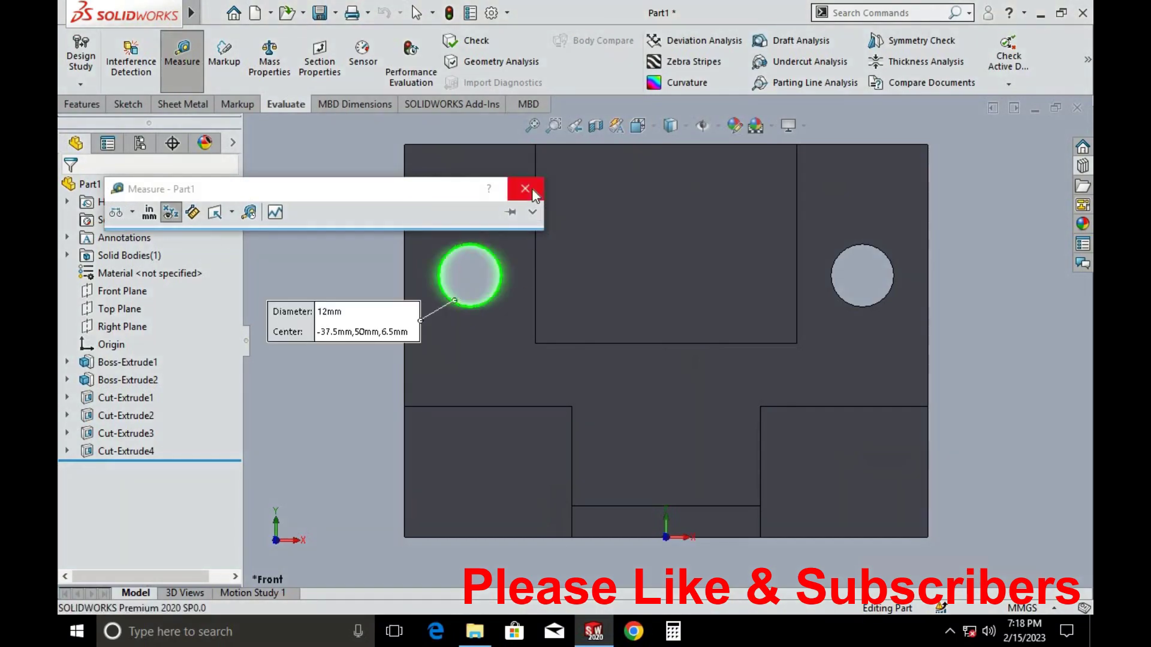
pyautogui.click(525, 188)
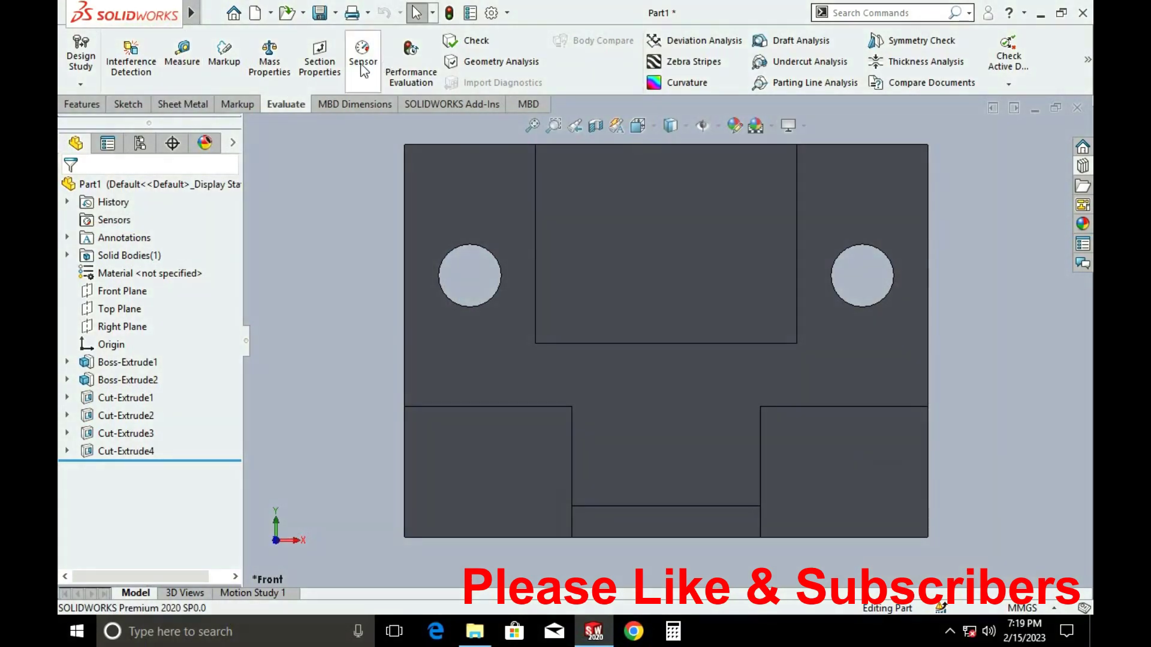
pyautogui.click(84, 104)
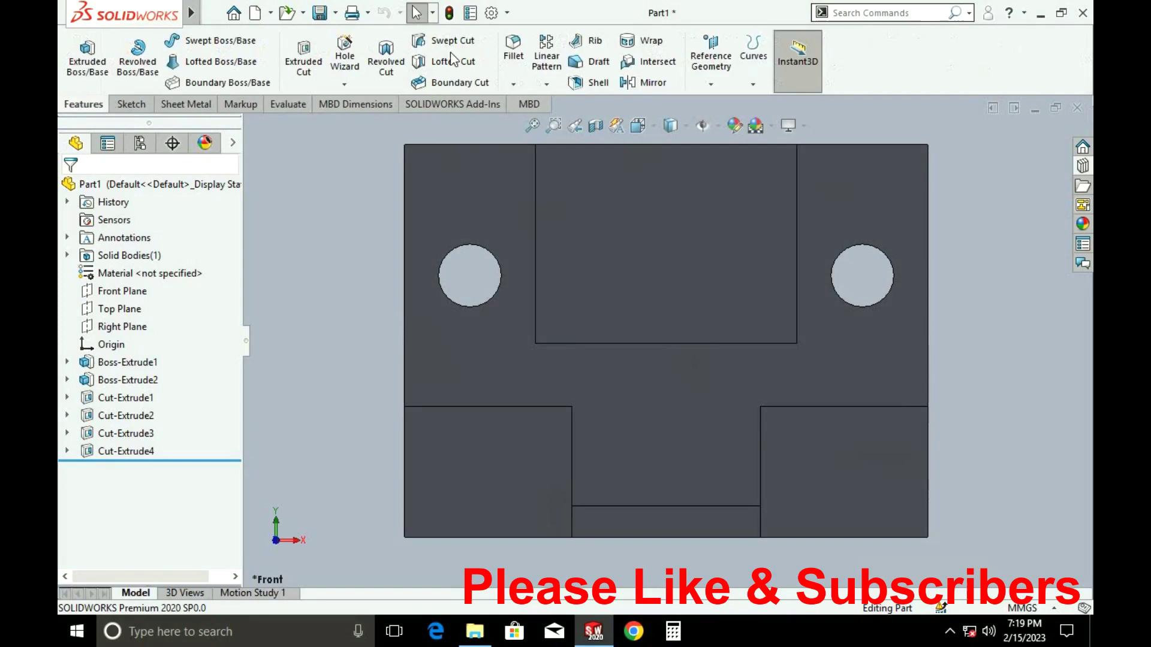
# On the front face, sketch a circle on the left hole and dimension it 18 mm
pyautogui.click(303, 60)
pyautogui.click(475, 204)
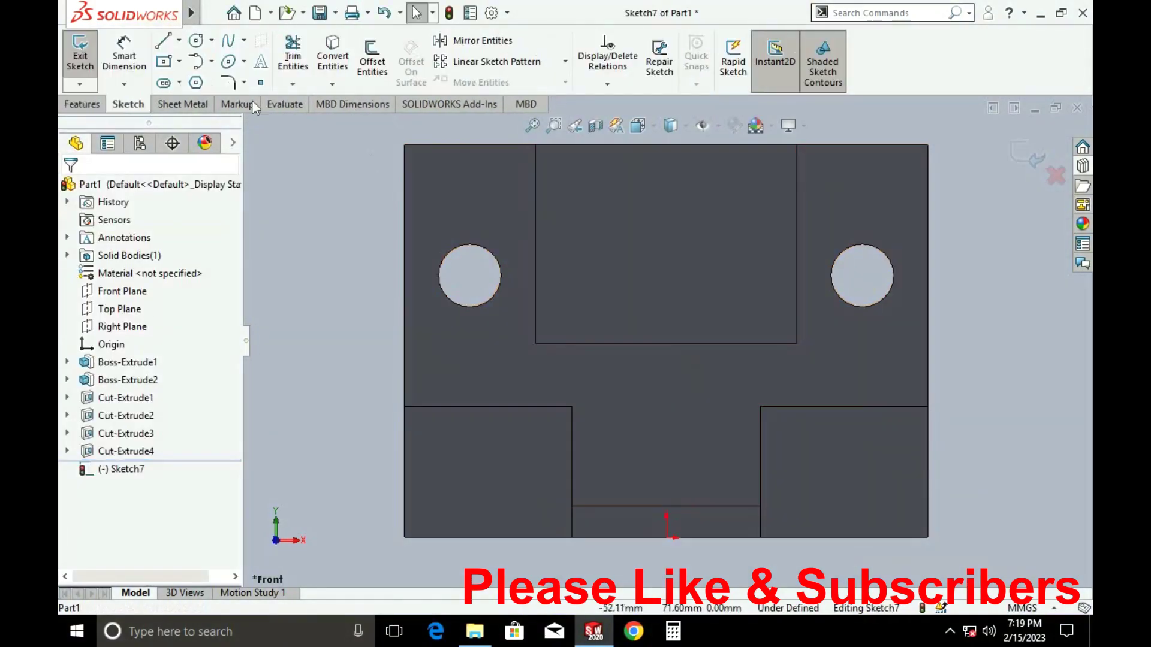
pyautogui.click(196, 40)
pyautogui.click(471, 278)
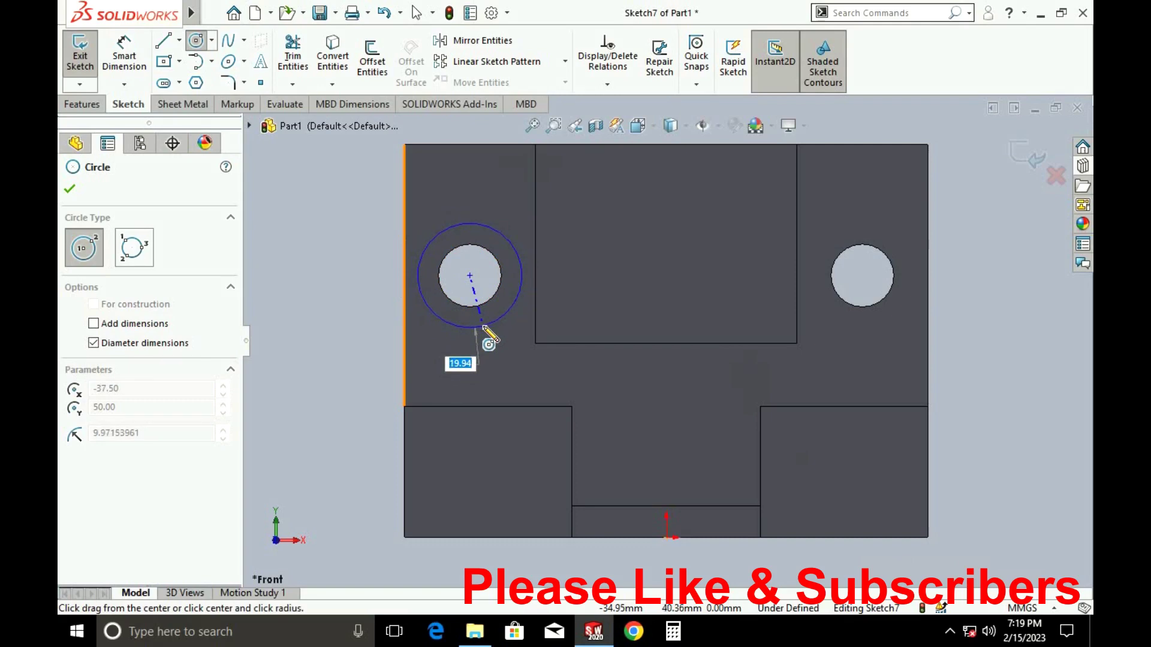
pyautogui.press('Return')
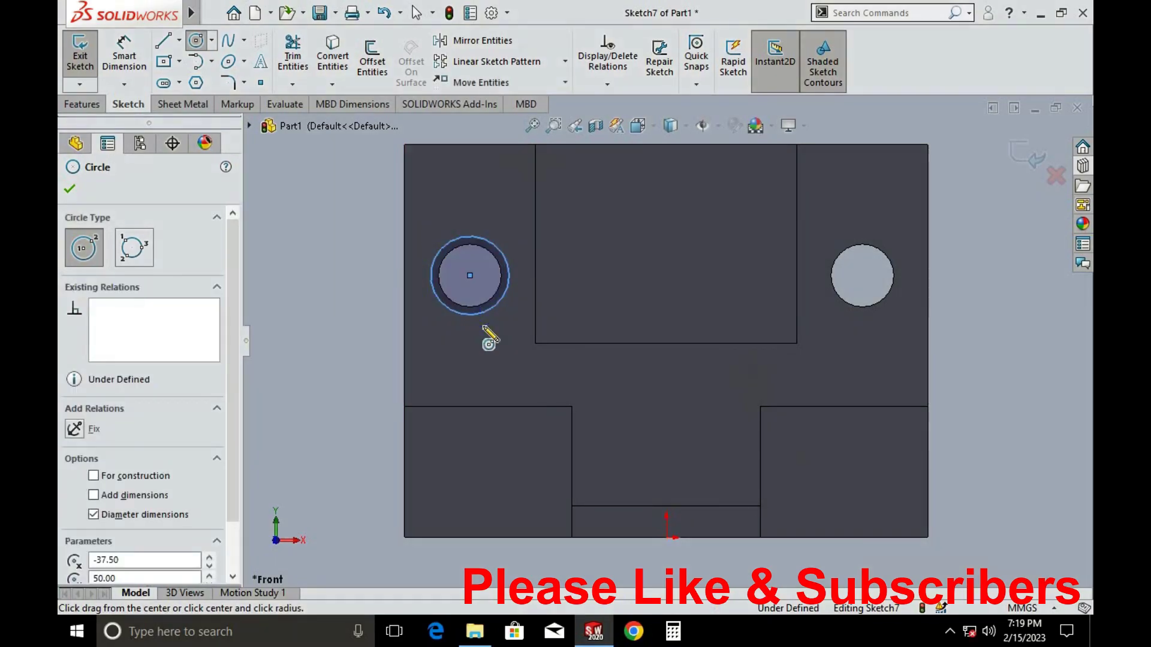
pyautogui.press('Escape')
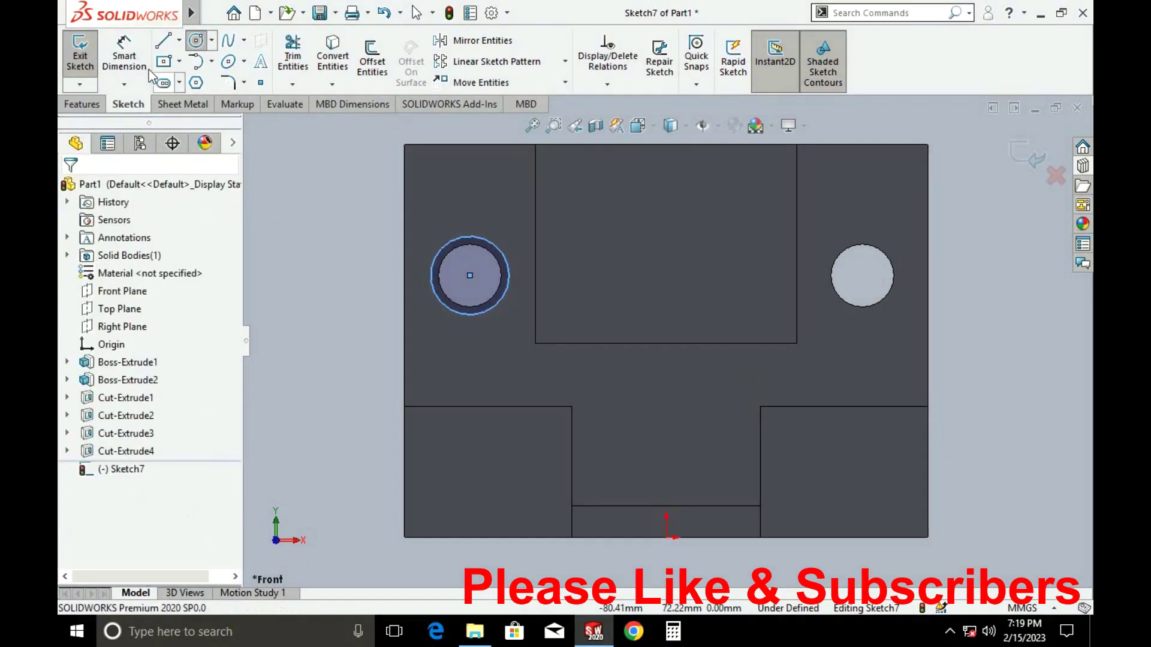
pyautogui.click(441, 304)
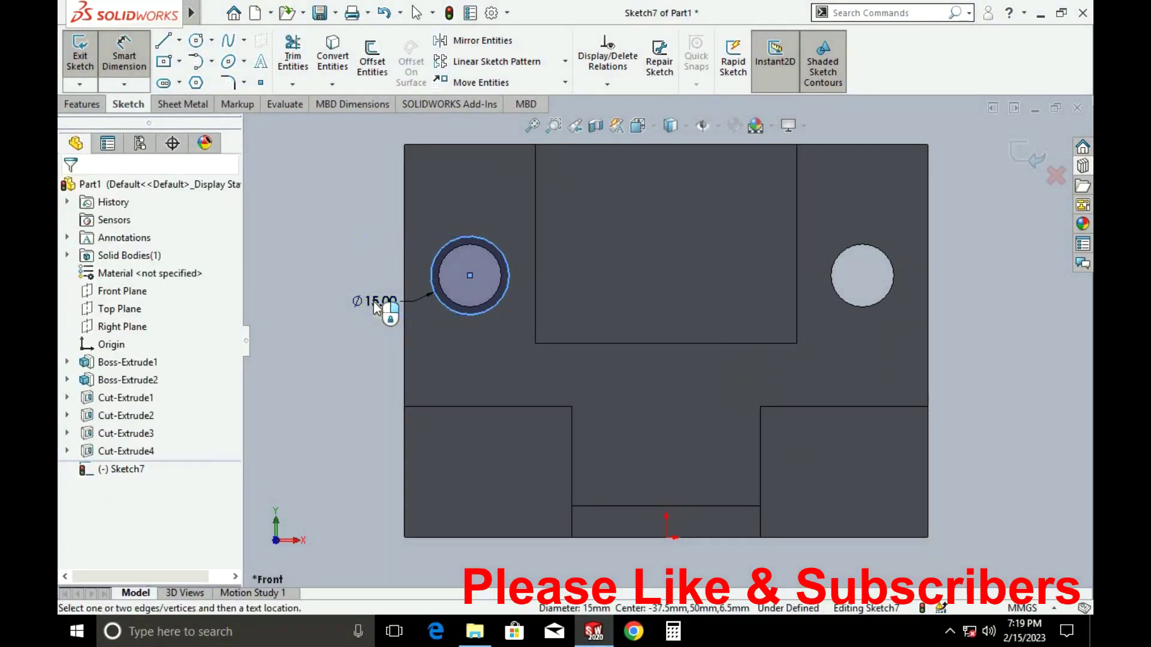
pyautogui.click(373, 301)
pyautogui.write('18')
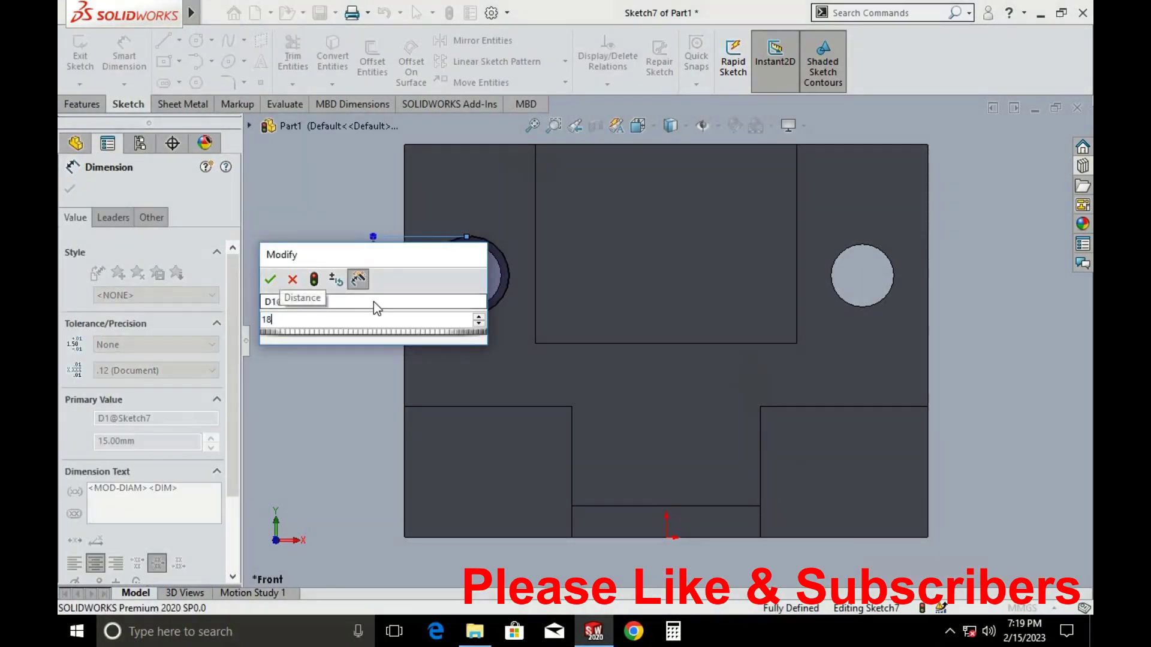
pyautogui.press('Return')
# Add an 18 mm circle centred on the right hole
pyautogui.click(197, 41)
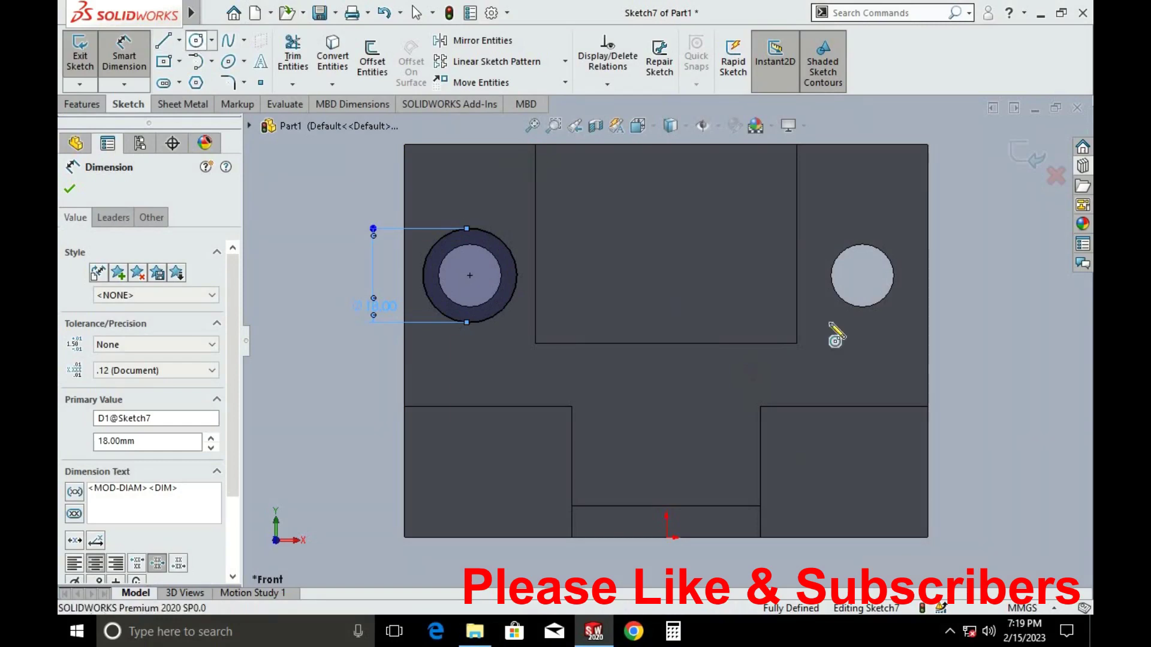
pyautogui.click(865, 289)
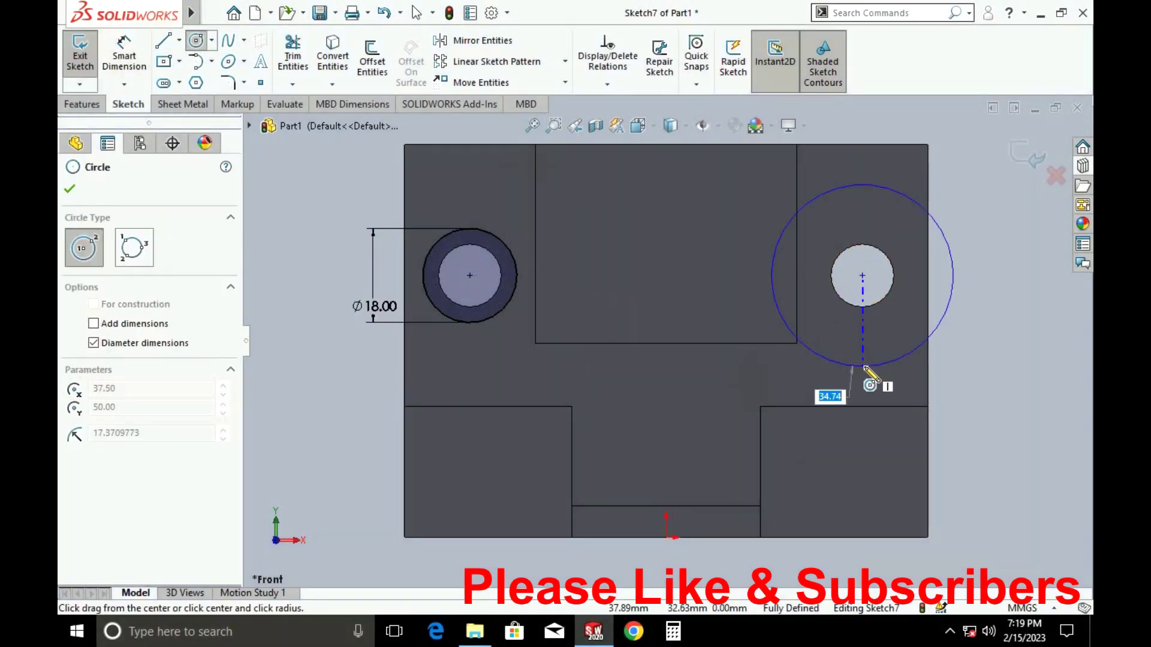
pyautogui.write('18')
pyautogui.press('Return')
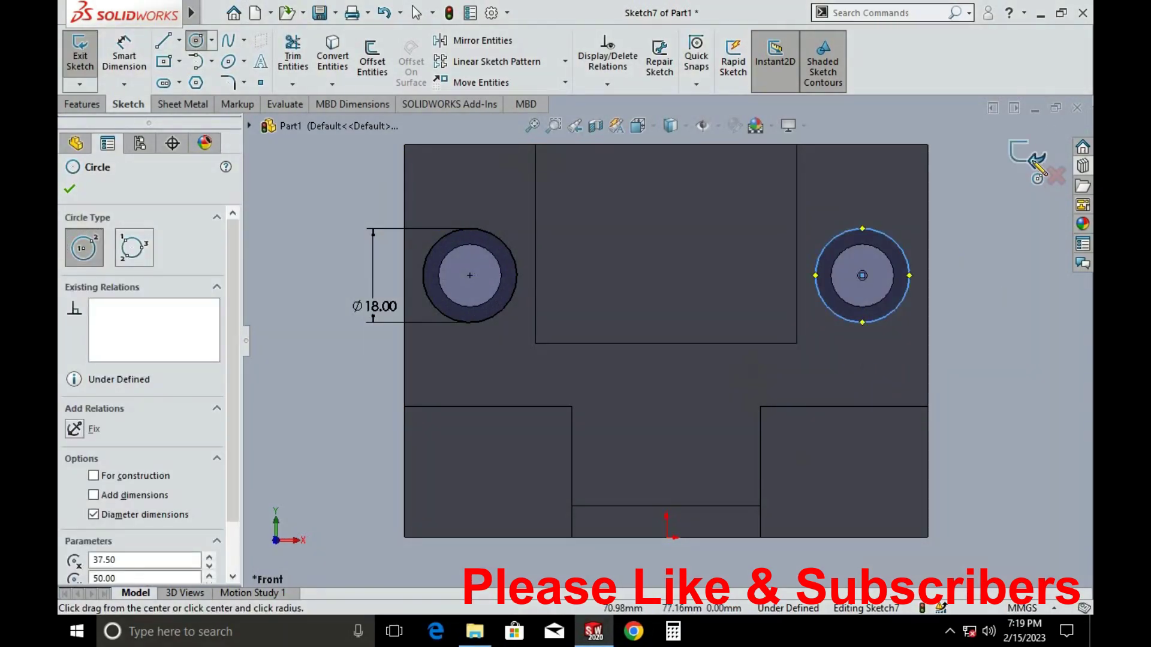
pyautogui.press('Escape')
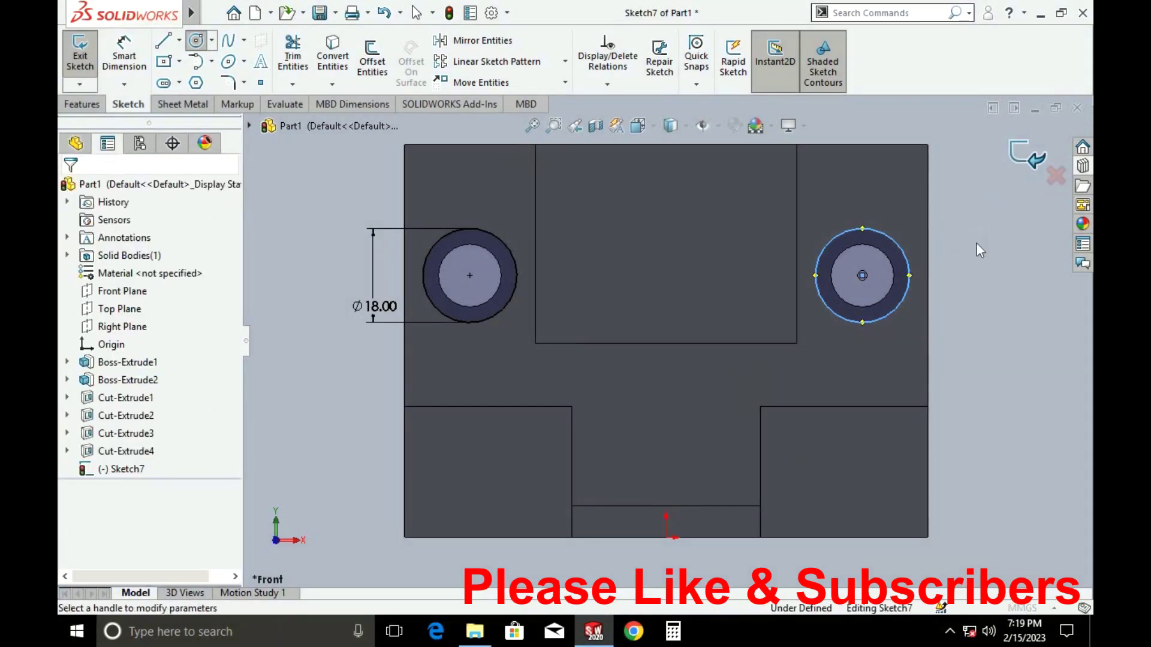
pyautogui.moveTo(980, 250); pyautogui.dragTo(953, 260, button='right')
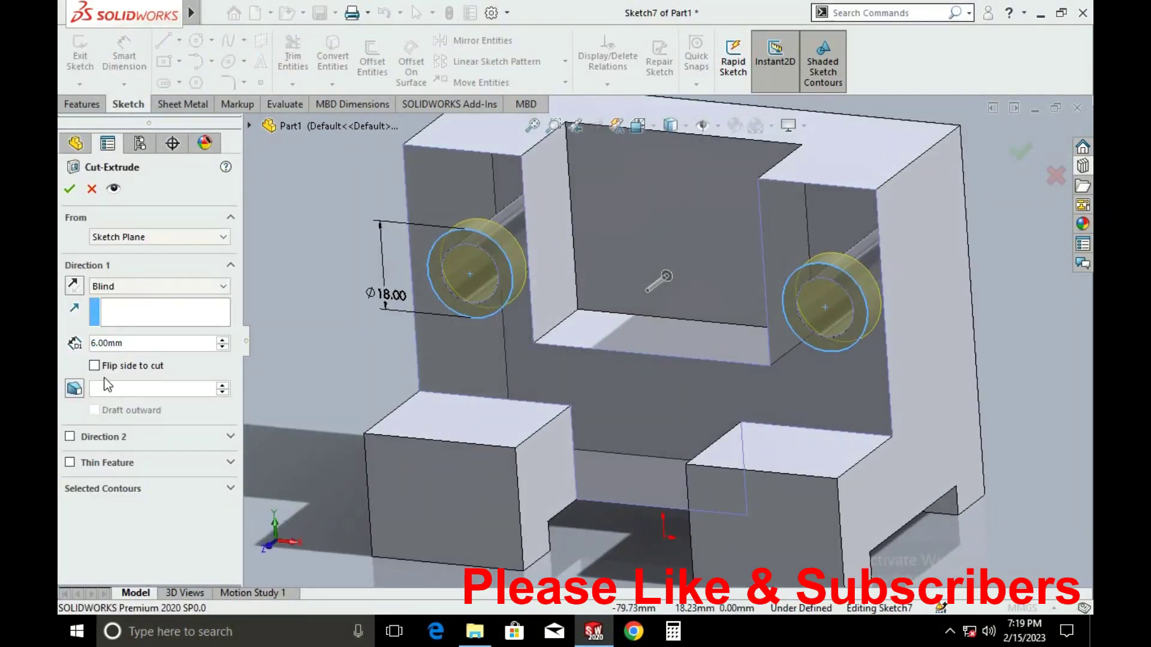
# Set the blind cut depth to 10 mm and accept the counterbore cut
pyautogui.click(158, 344)
pyautogui.doubleClick(157, 343)
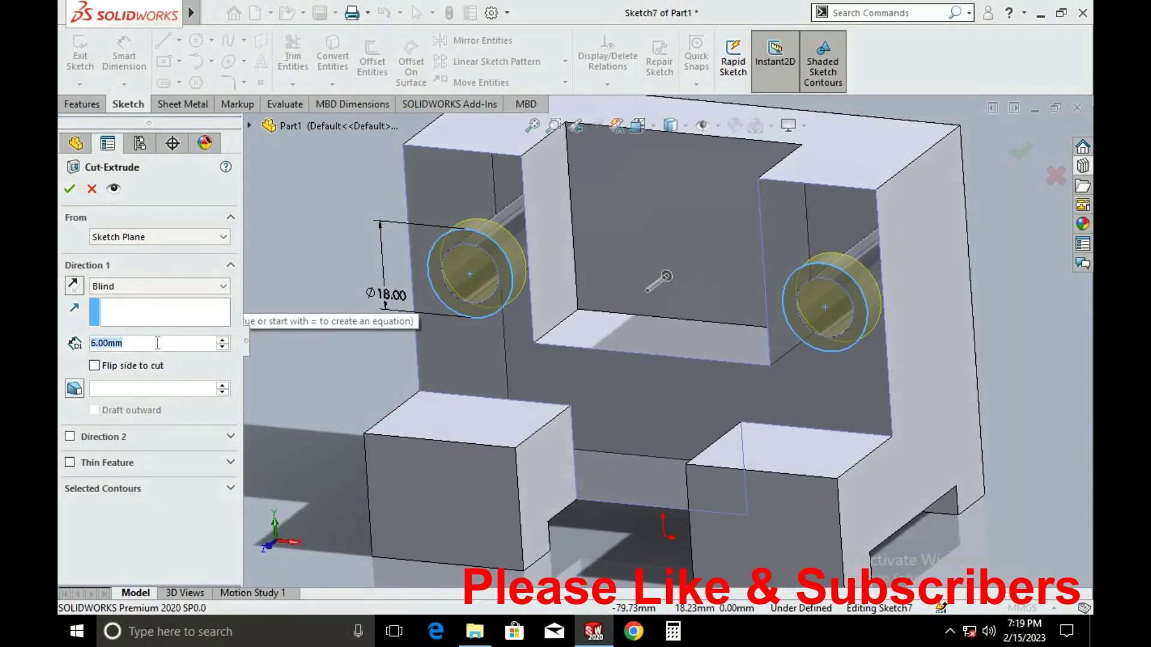
pyautogui.write('10')
pyautogui.press('Return')
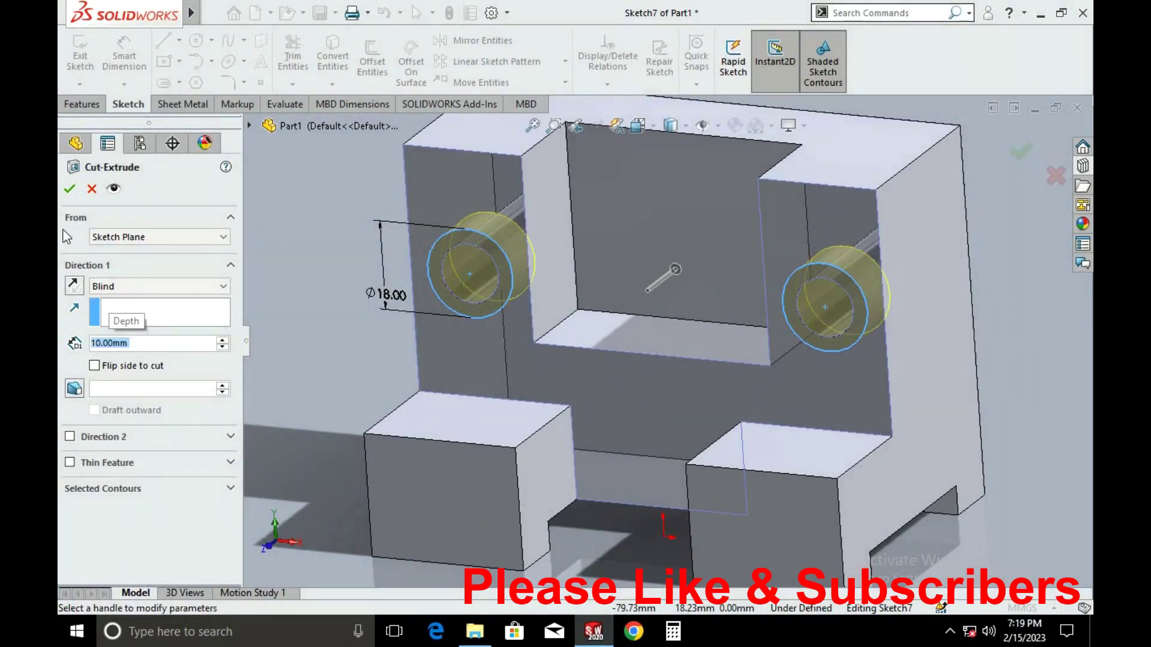
pyautogui.click(69, 188)
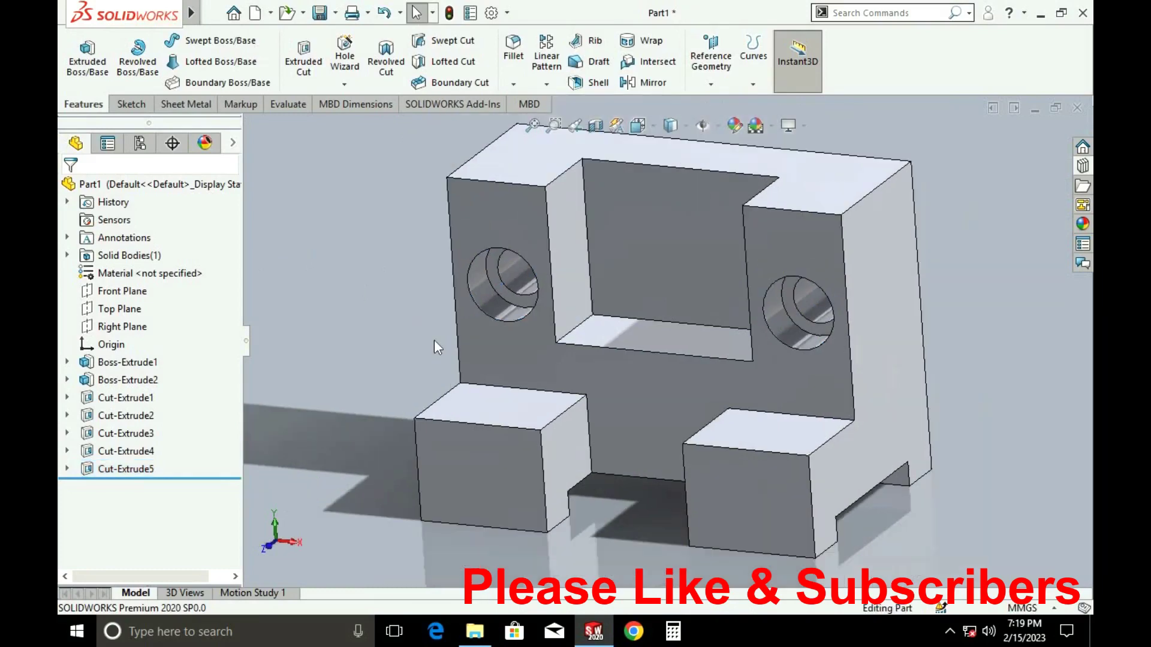
# Orbit the finished block, then snap it to the standard isometric view
pyautogui.moveTo(434, 340); pyautogui.dragTo(679, 371, button='middle')
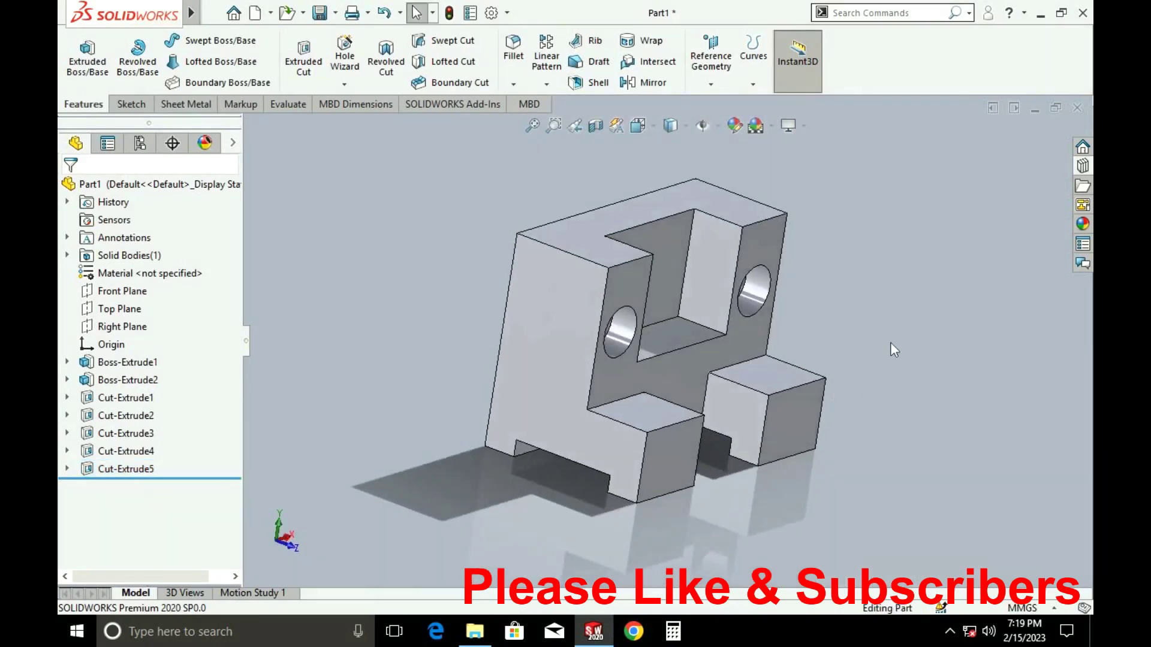
pyautogui.moveTo(890, 343); pyautogui.dragTo(739, 315, button='middle')
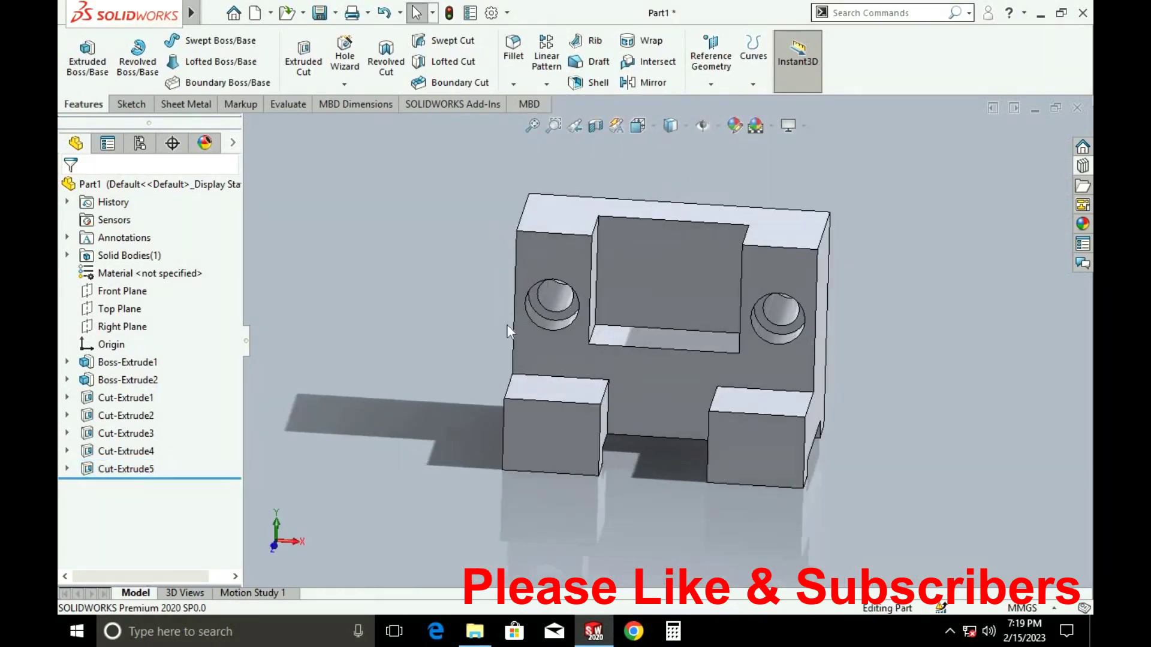
pyautogui.press('space')
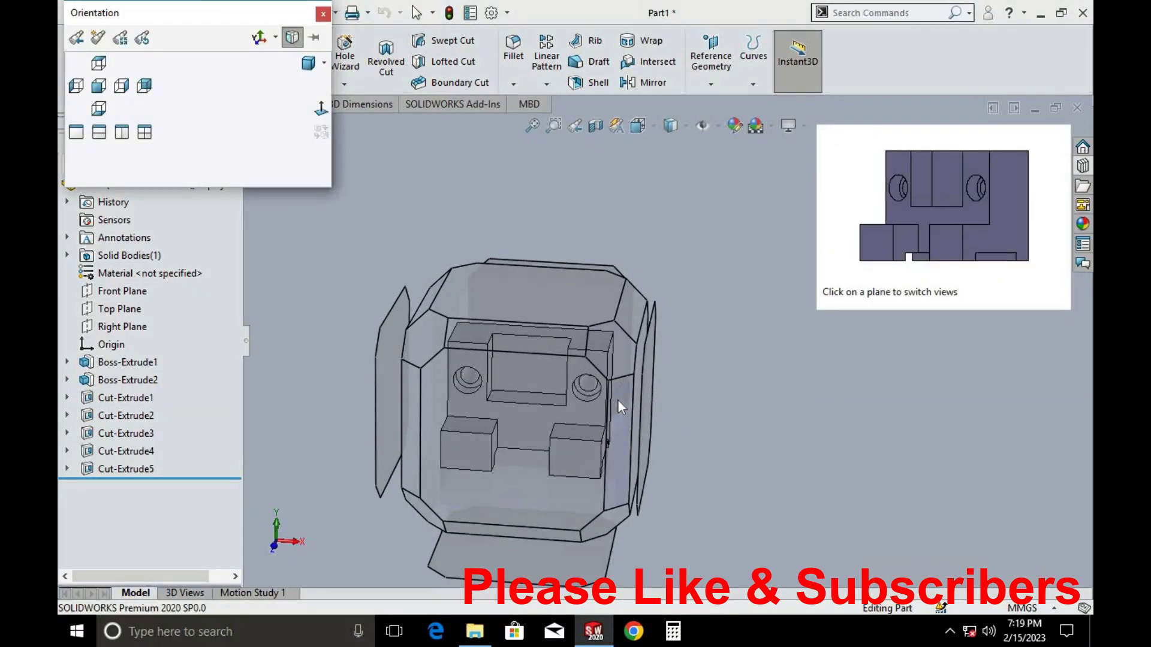
pyautogui.click(617, 399)
pyautogui.press('space')
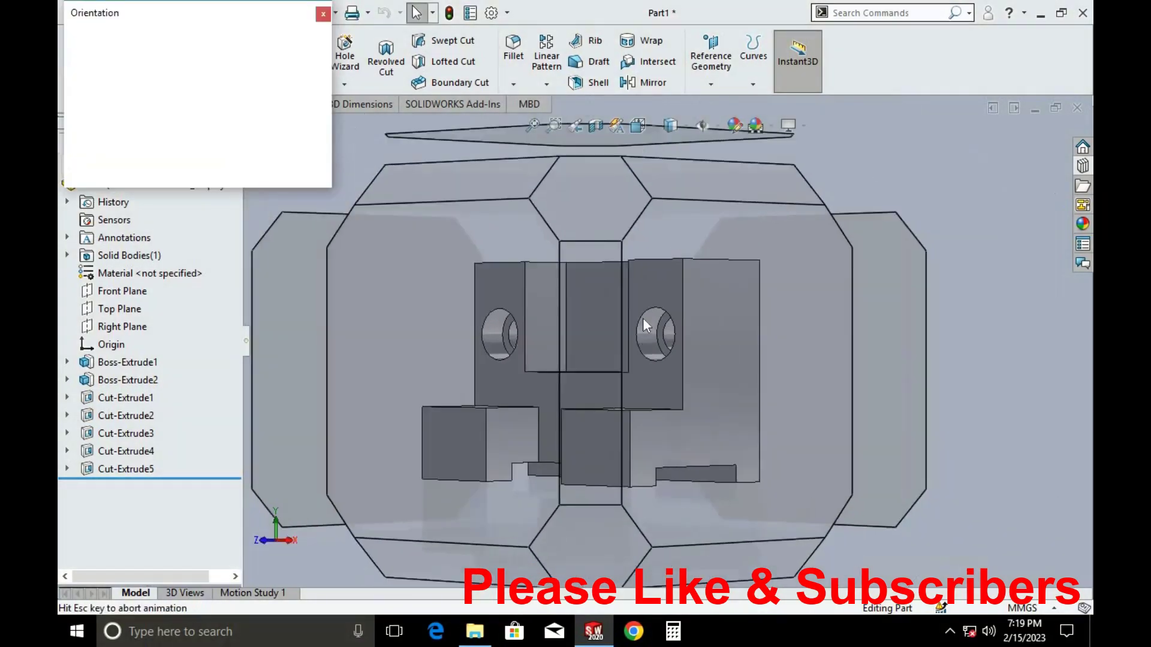
pyautogui.click(524, 307)
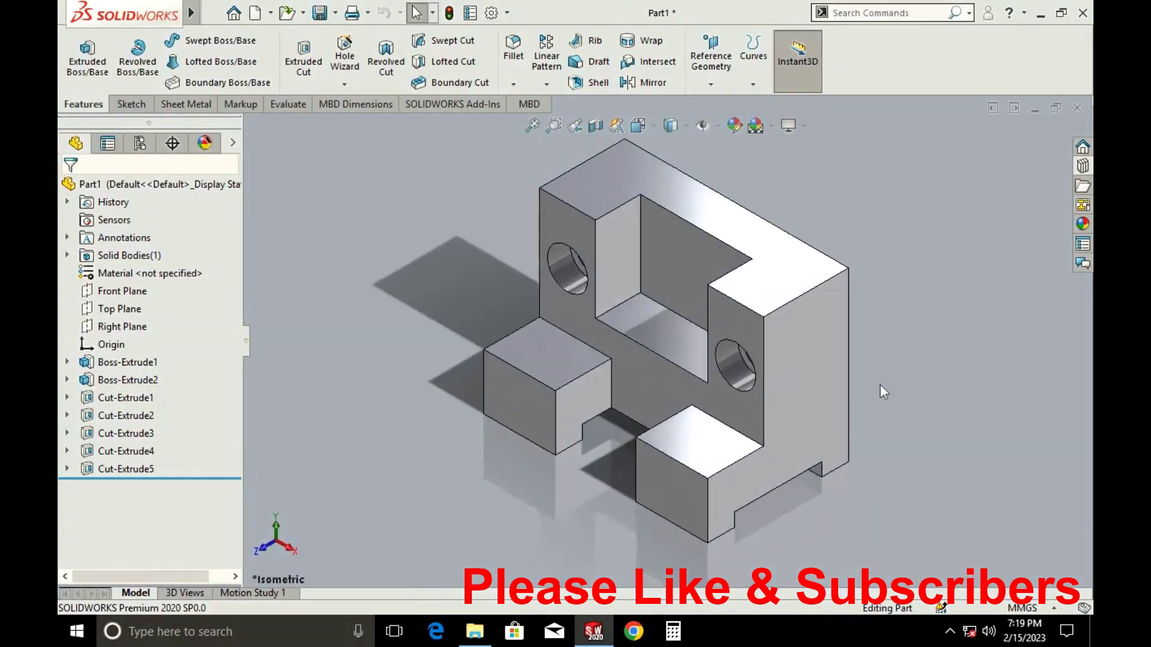
pyautogui.scroll(2, 959, 387)
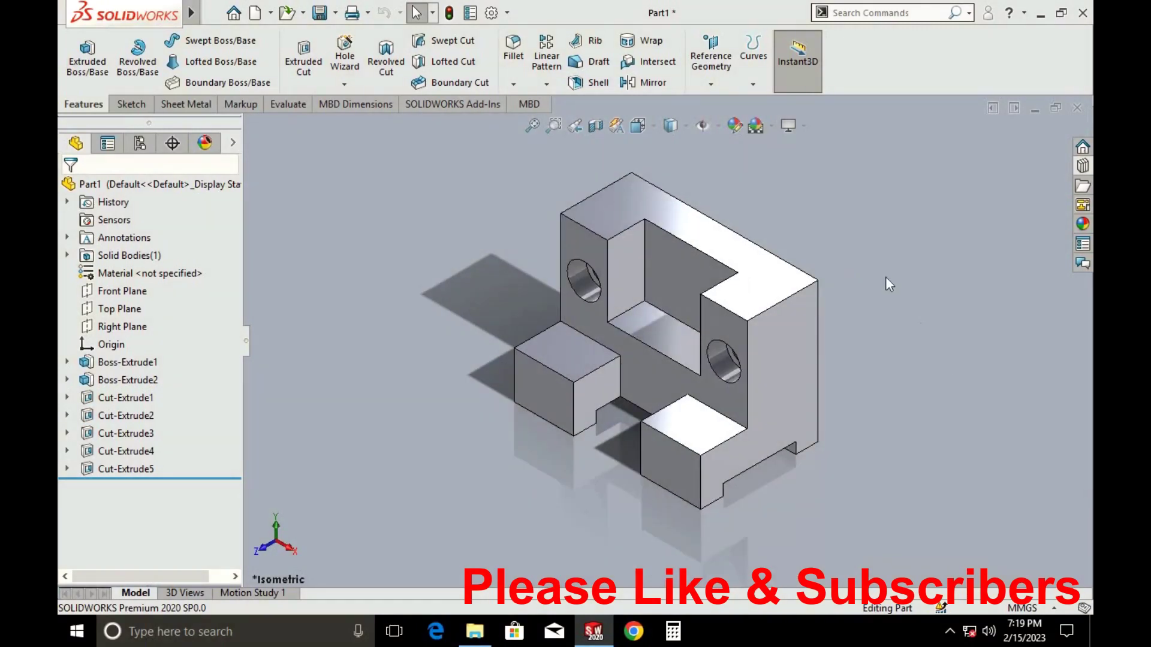
pyautogui.scroll(-2, 886, 275)
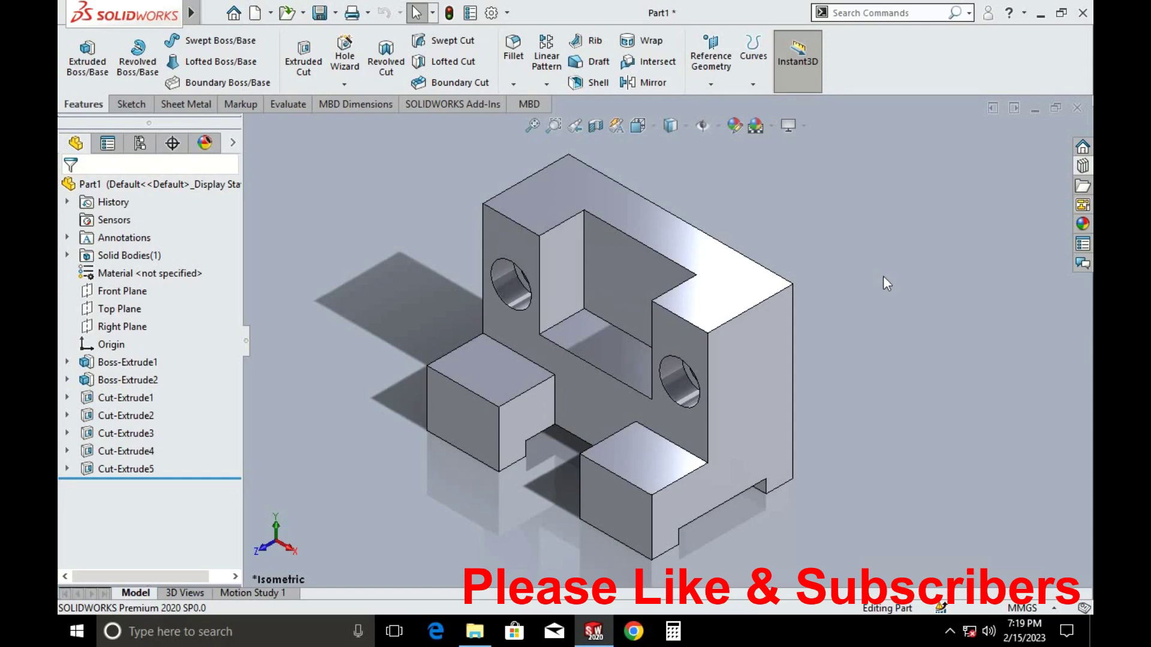
# Open the appearance library's Metal category and try chromium plate on the part
pyautogui.click(1083, 225)
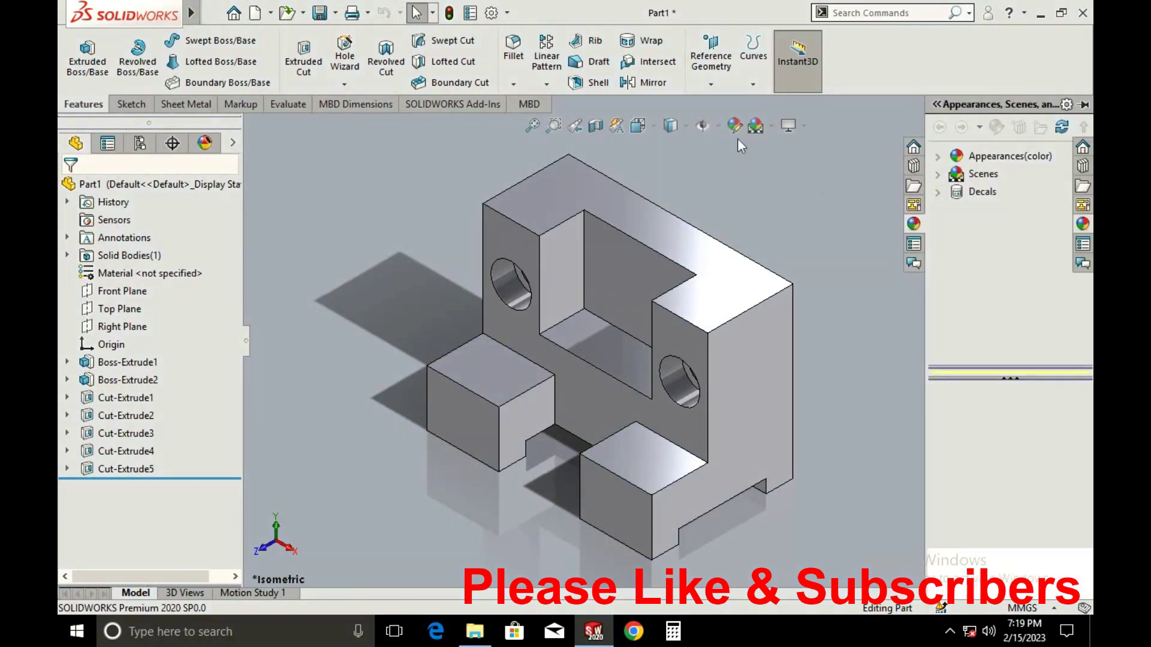
pyautogui.click(733, 126)
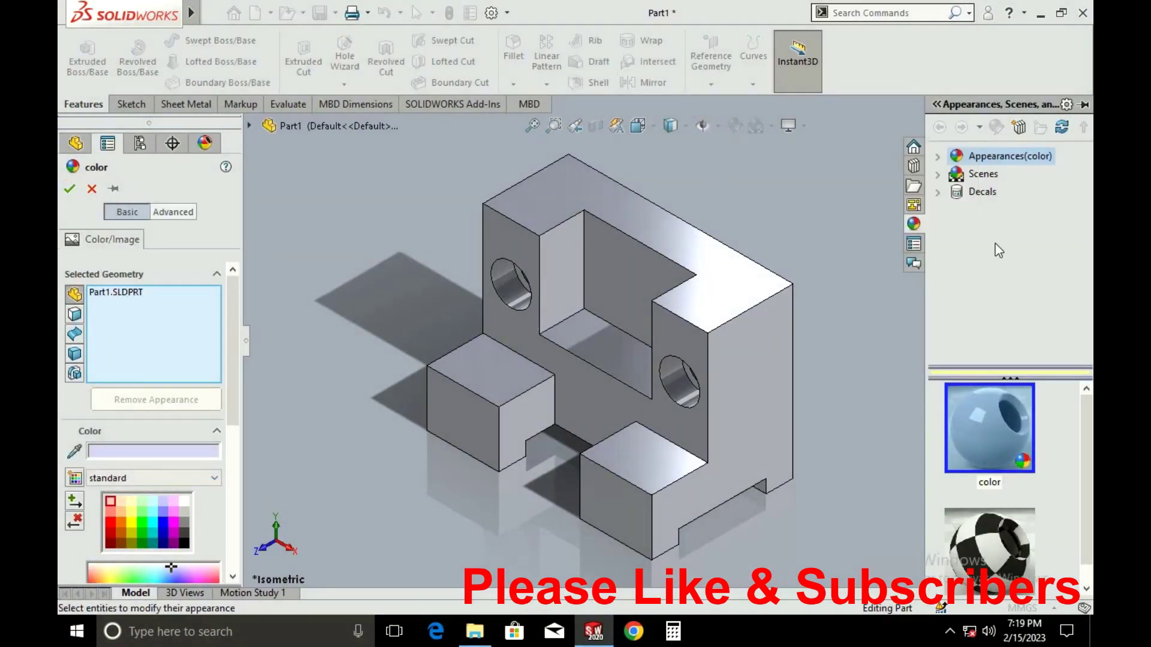
pyautogui.click(939, 157)
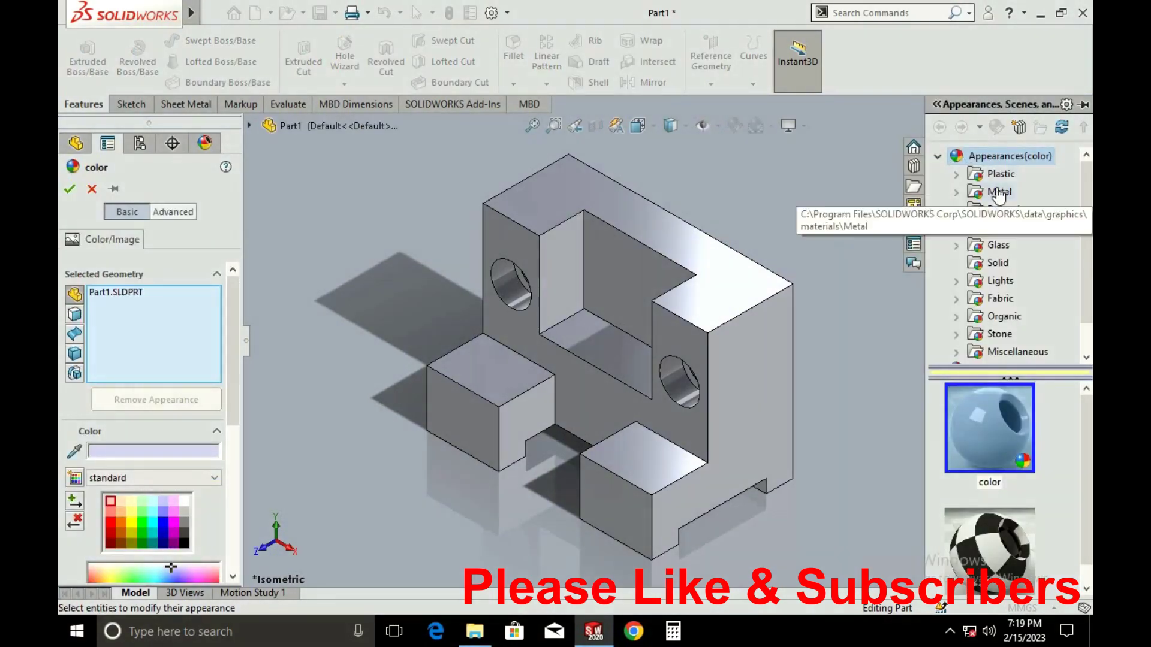
pyautogui.doubleClick(965, 192)
pyautogui.click(1021, 192)
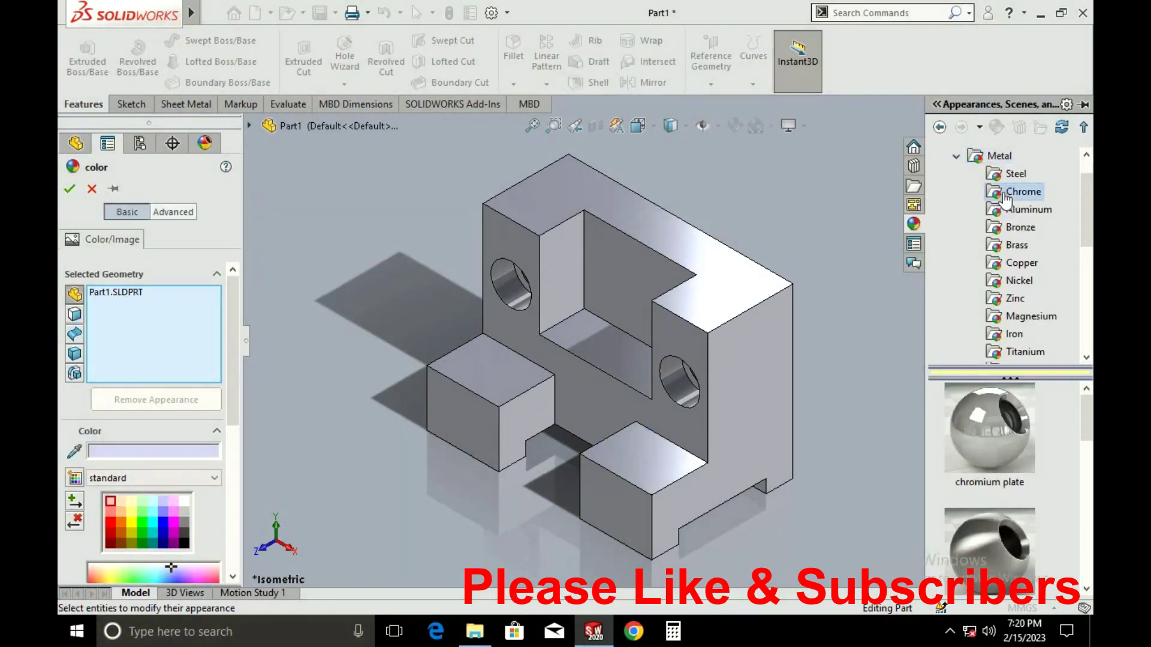
pyautogui.click(1016, 419)
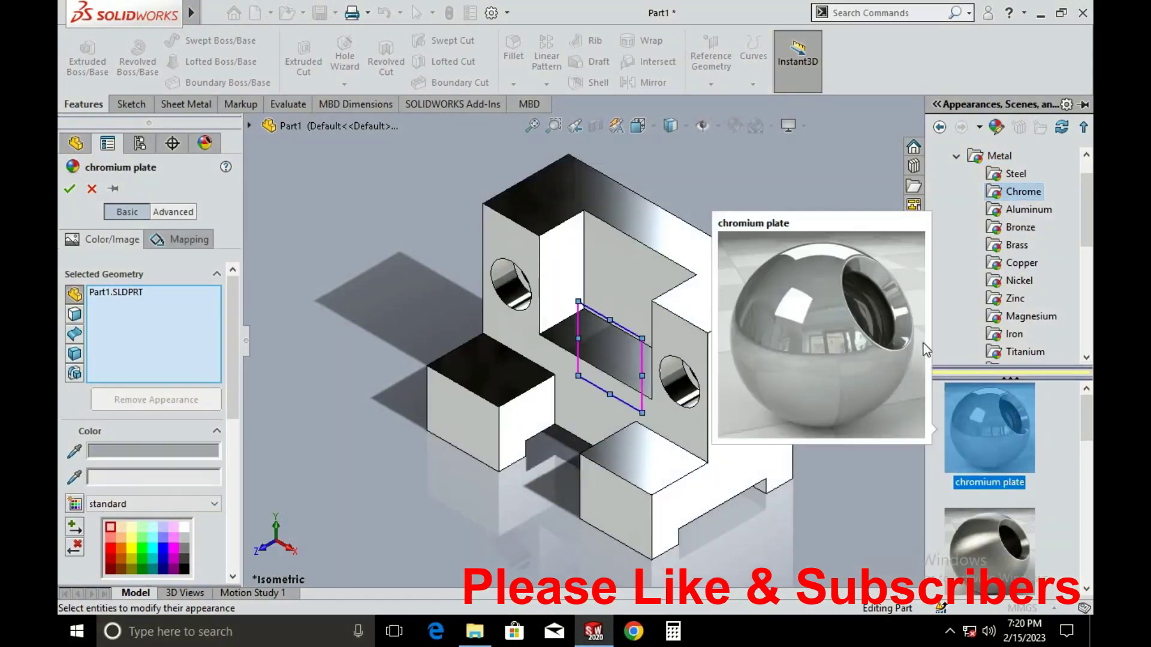
# Try polished, brushed and satin bronze, then polished and brushed copper finishes
pyautogui.click(1019, 230)
pyautogui.click(1002, 447)
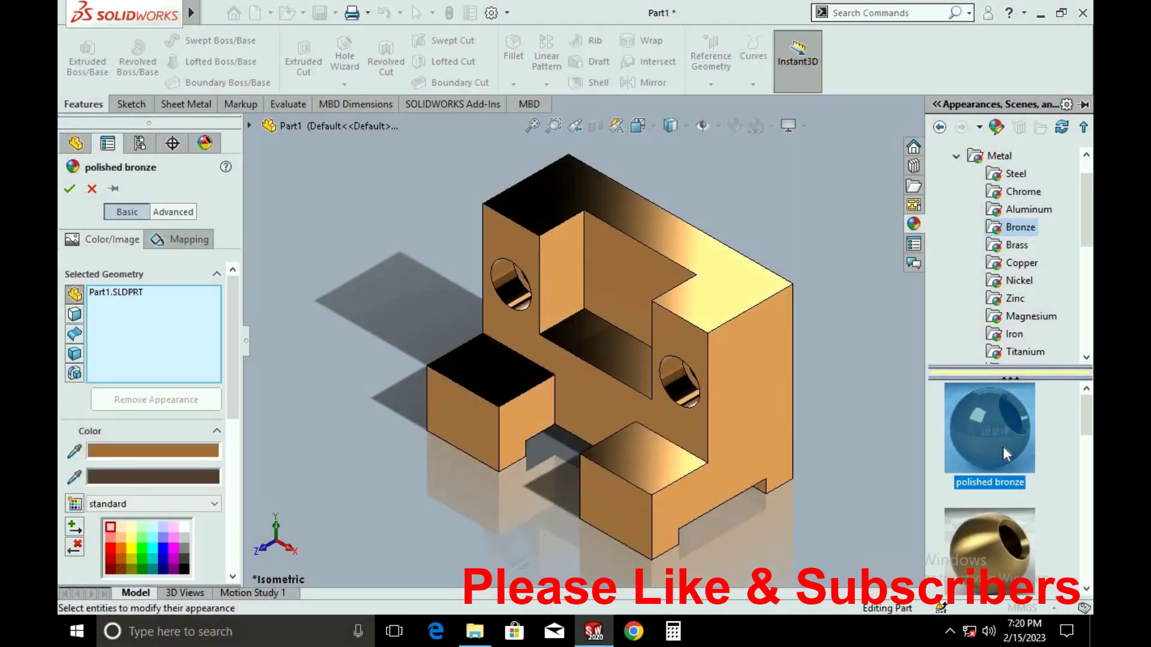
pyautogui.click(1007, 555)
pyautogui.scroll(-2, 1006, 501)
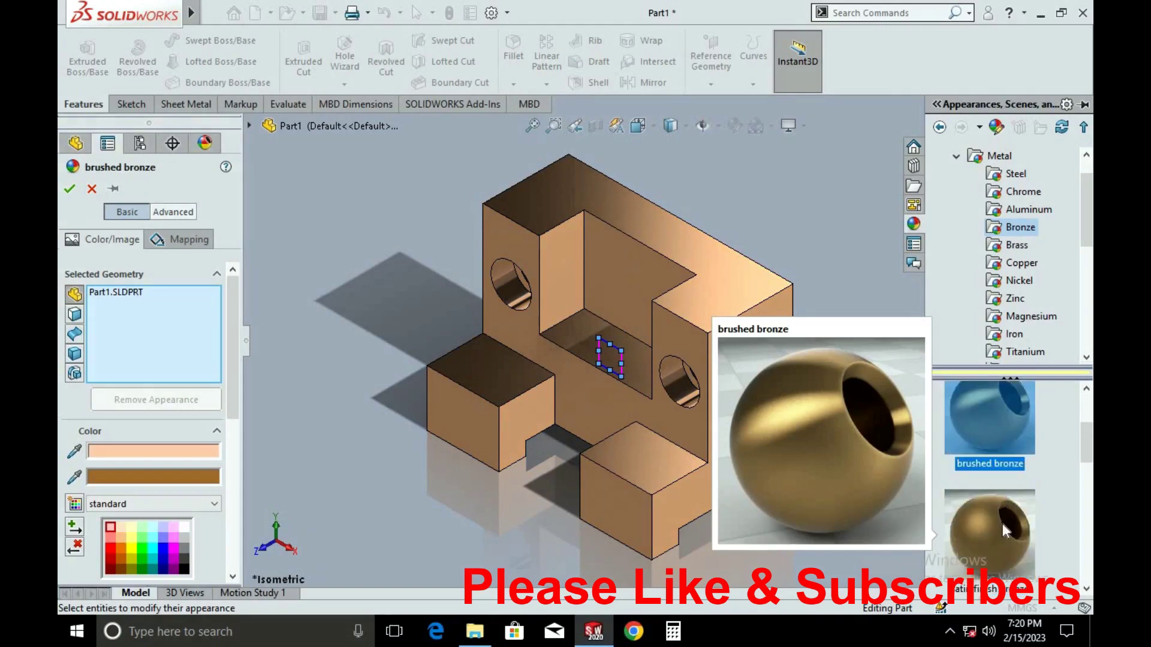
pyautogui.click(1002, 523)
pyautogui.click(1022, 263)
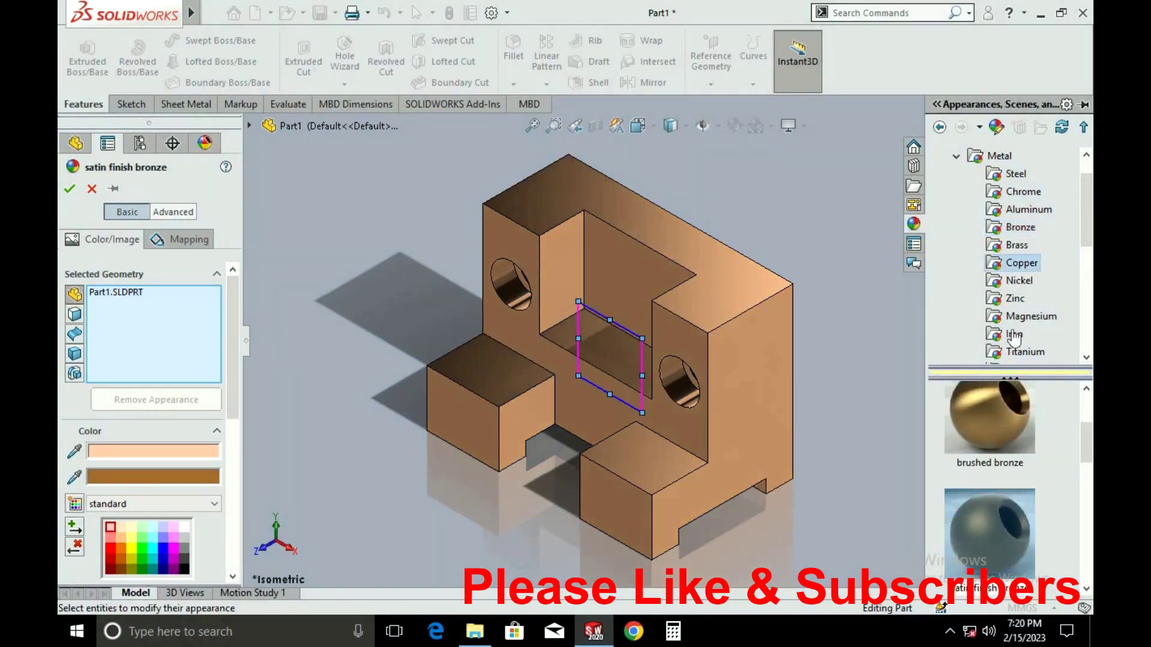
pyautogui.click(995, 429)
pyautogui.click(1012, 548)
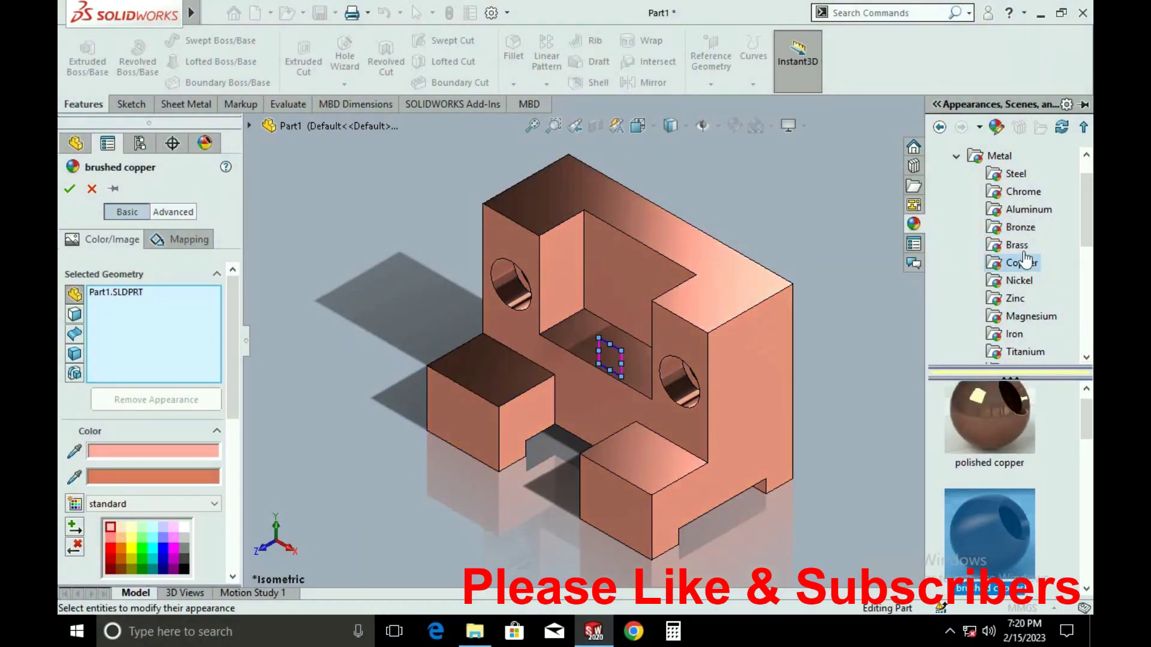
# Try polished and brushed coarse nickel, polished zinc, then polished nickel again
pyautogui.click(1019, 282)
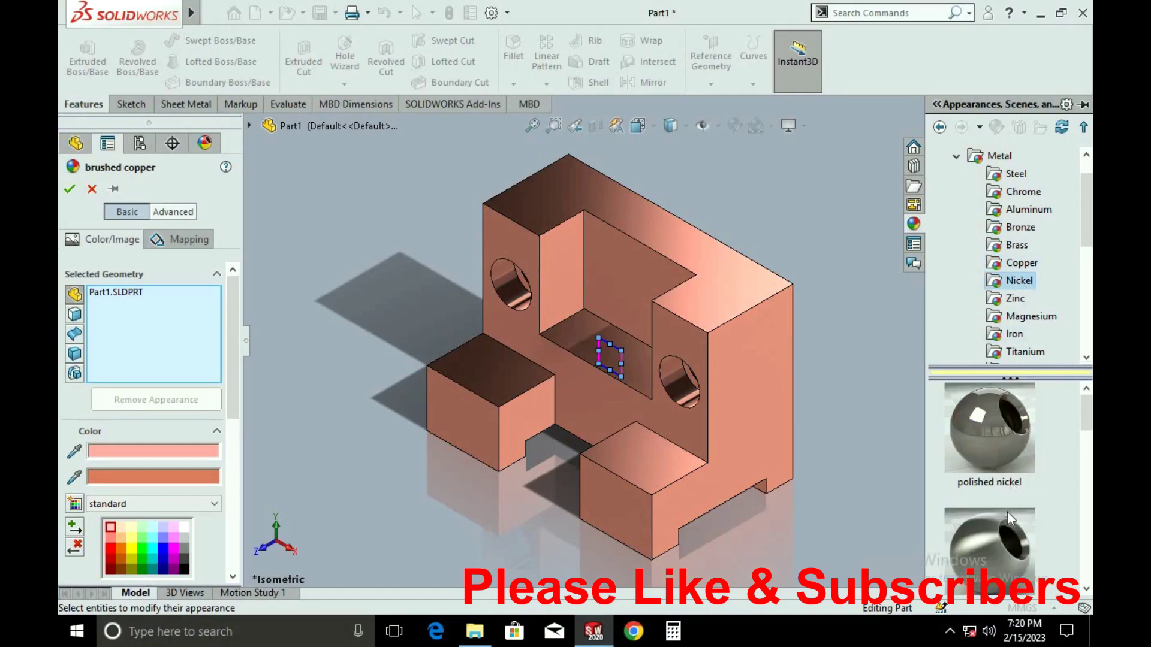
pyautogui.click(1013, 422)
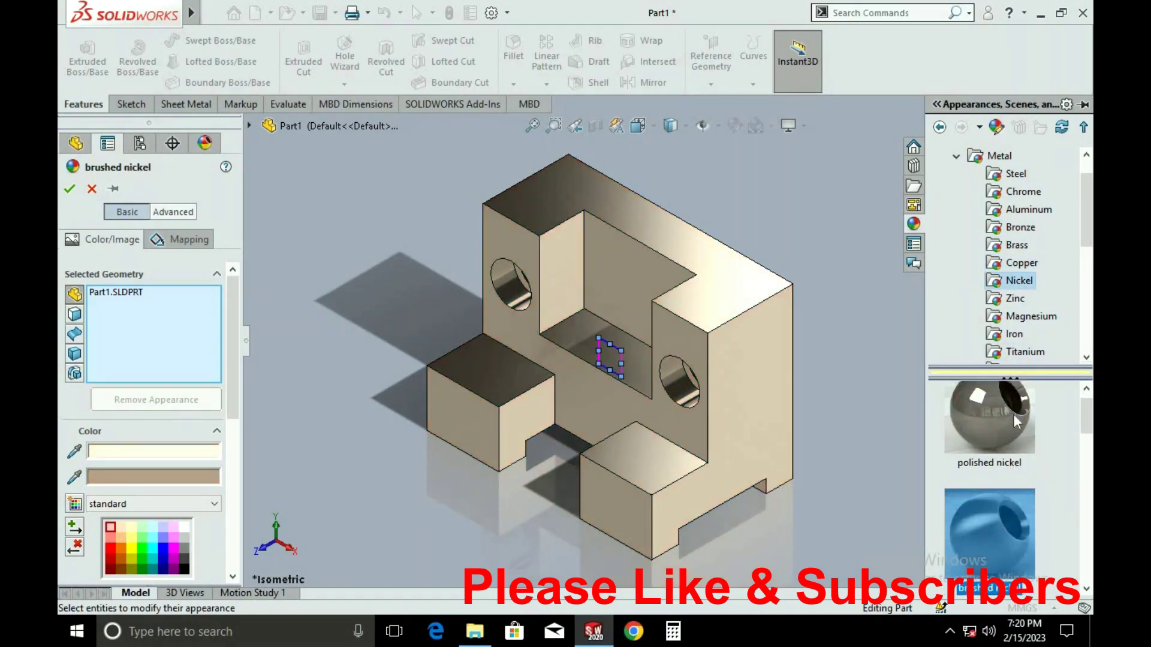
pyautogui.scroll(-1, 1017, 468)
pyautogui.click(1015, 530)
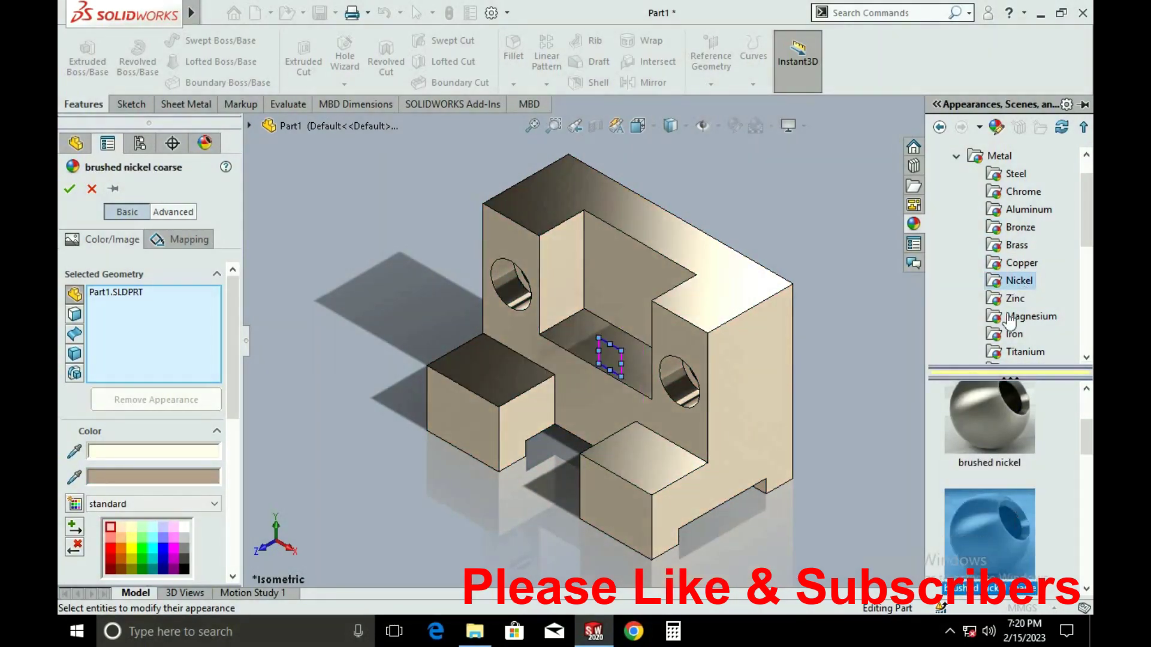
pyautogui.click(1013, 227)
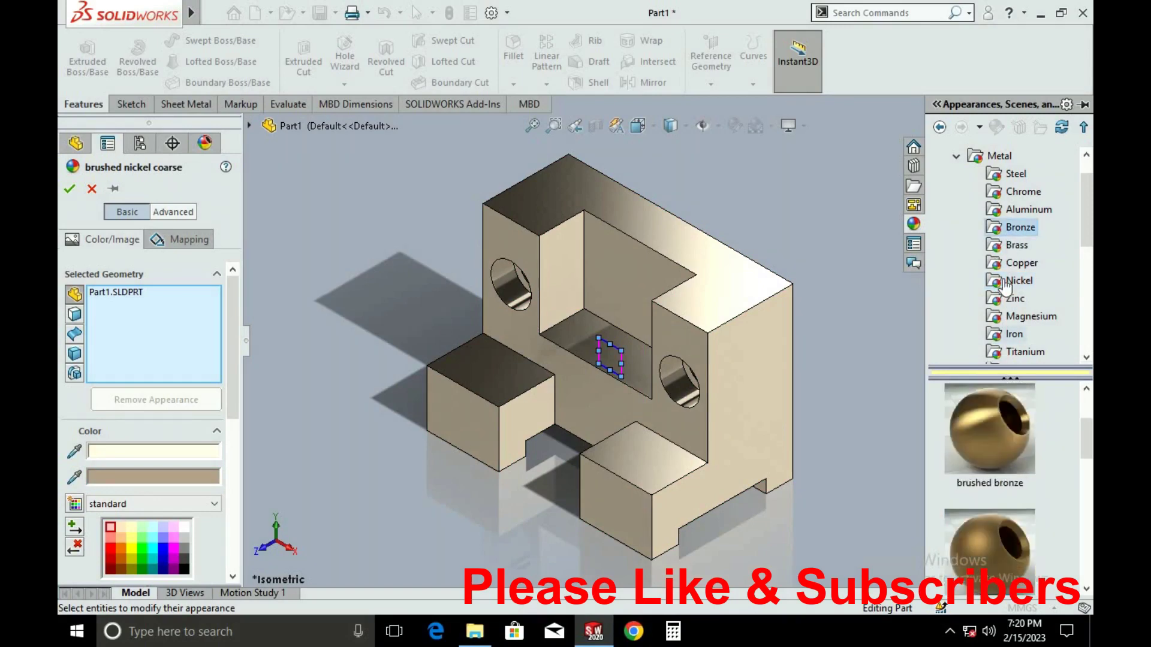
pyautogui.click(1016, 298)
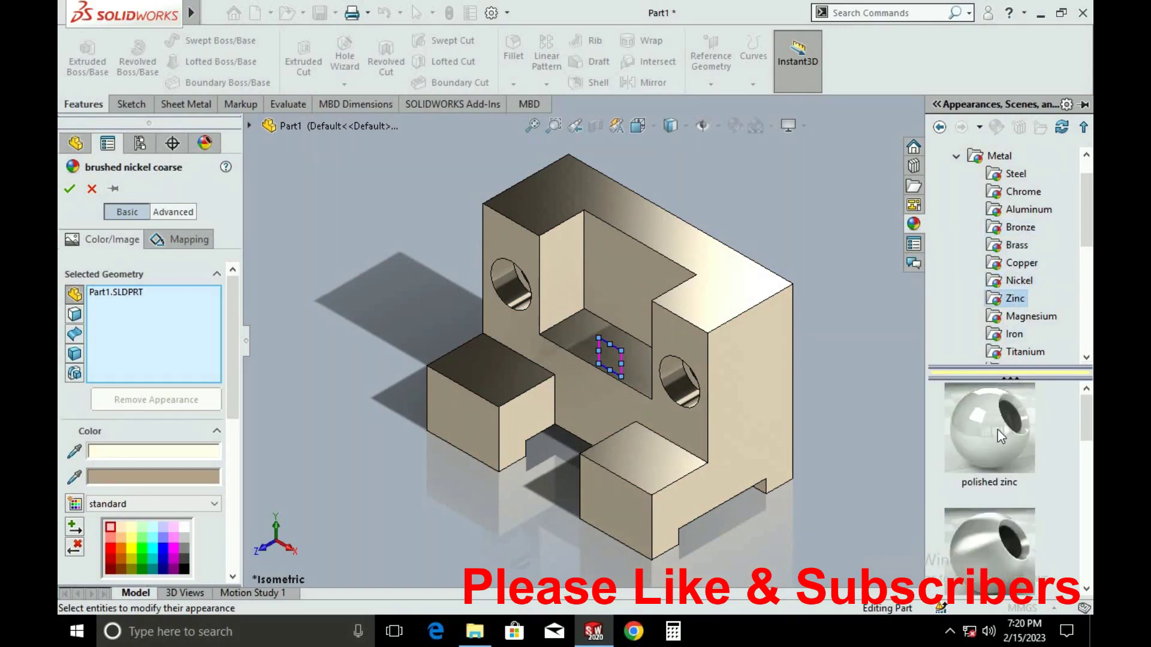
pyautogui.click(998, 430)
pyautogui.click(1019, 280)
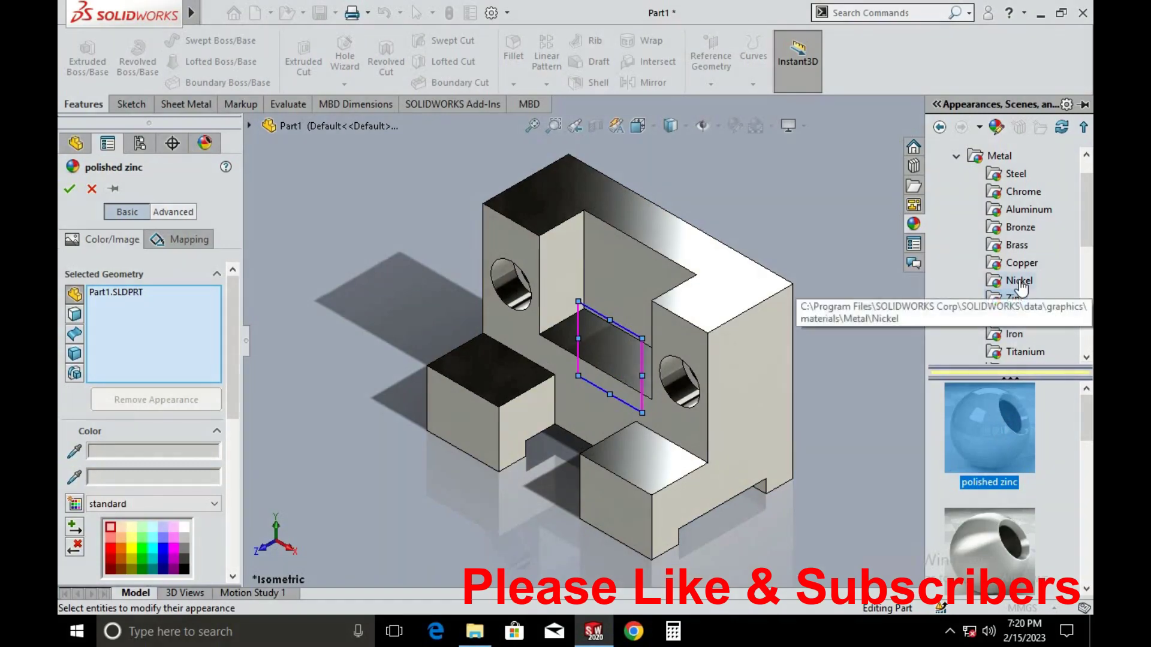
pyautogui.click(1007, 429)
# Apply sandblasted copper to the part and confirm it
pyautogui.click(1021, 263)
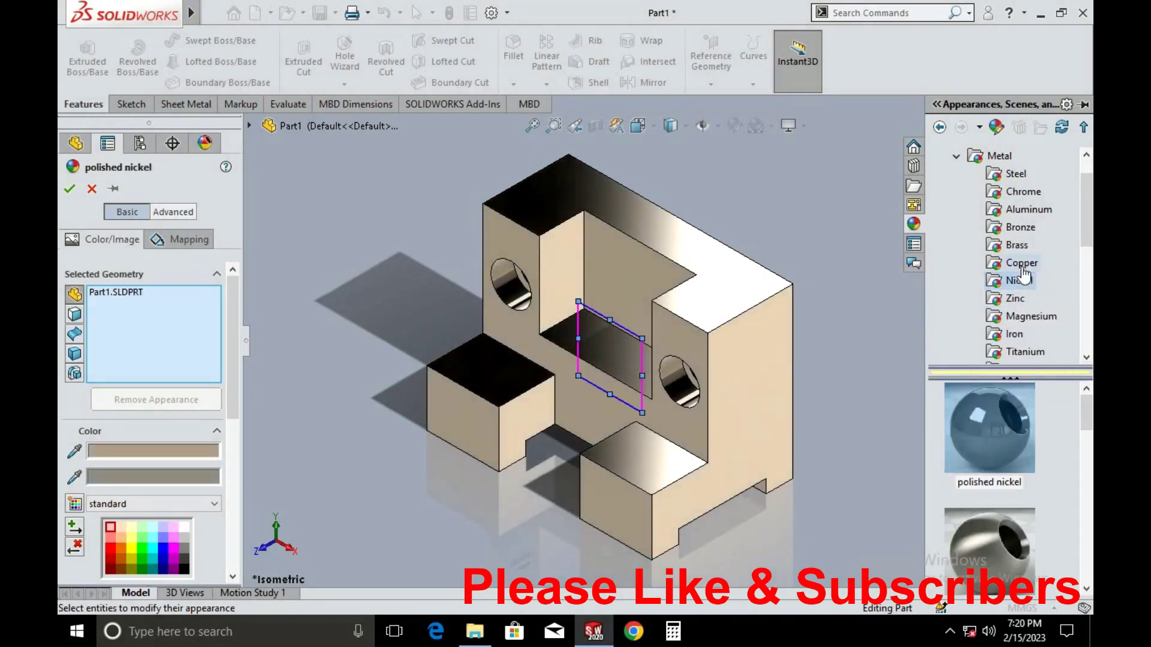
pyautogui.click(1005, 538)
pyautogui.scroll(-2, 959, 468)
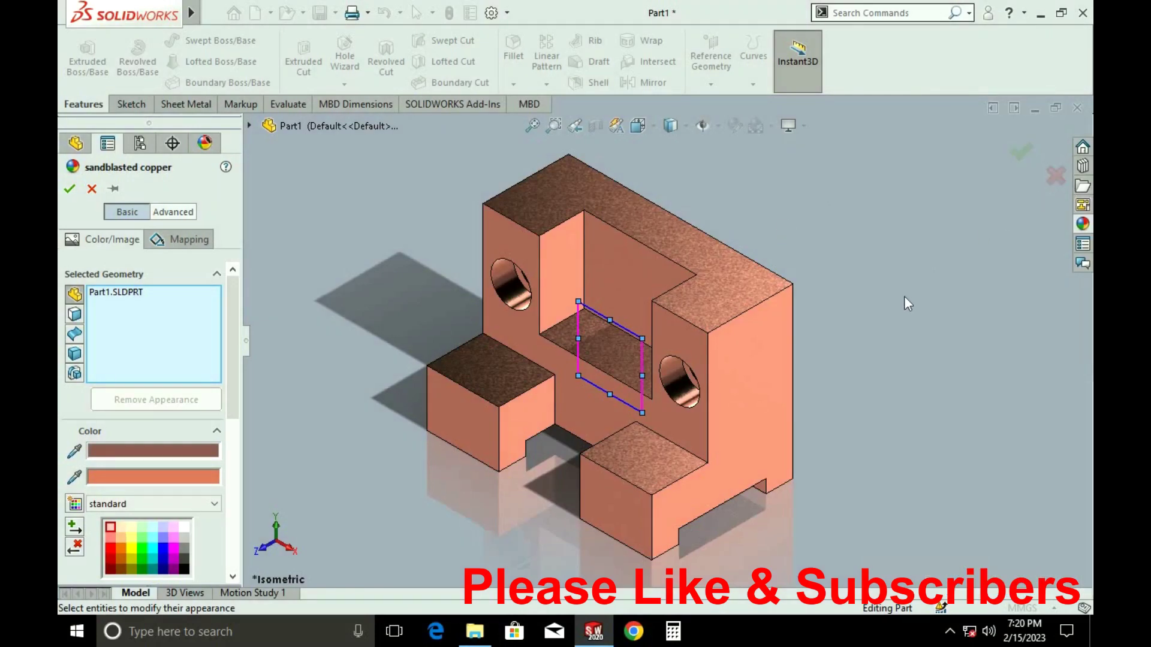
pyautogui.press('Return')
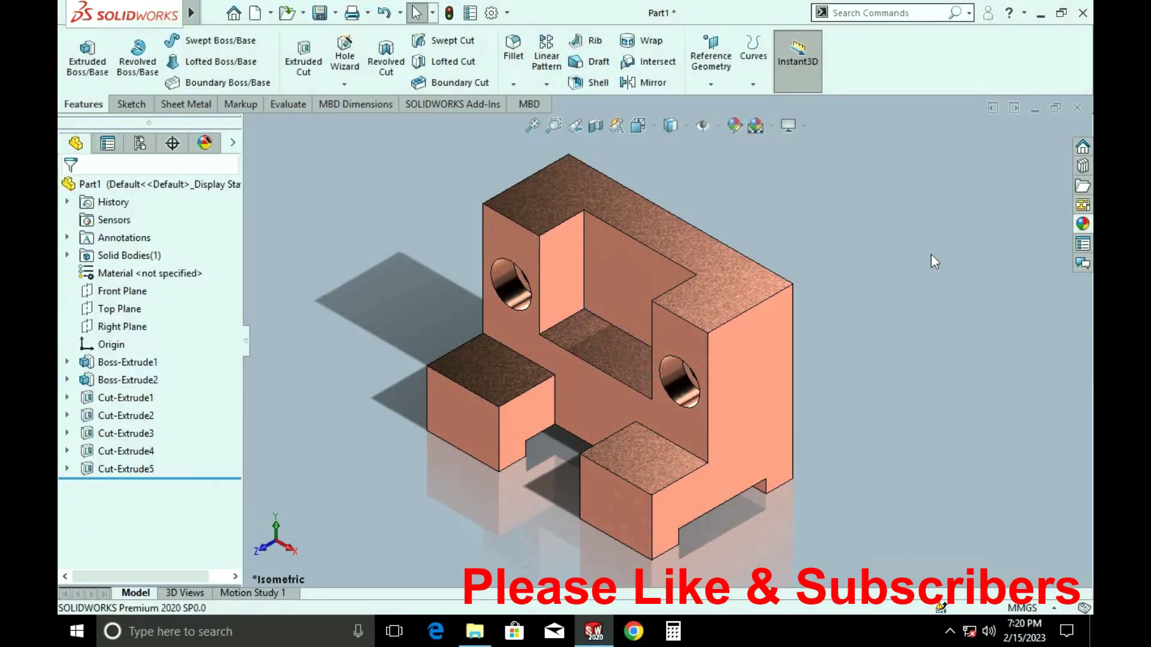